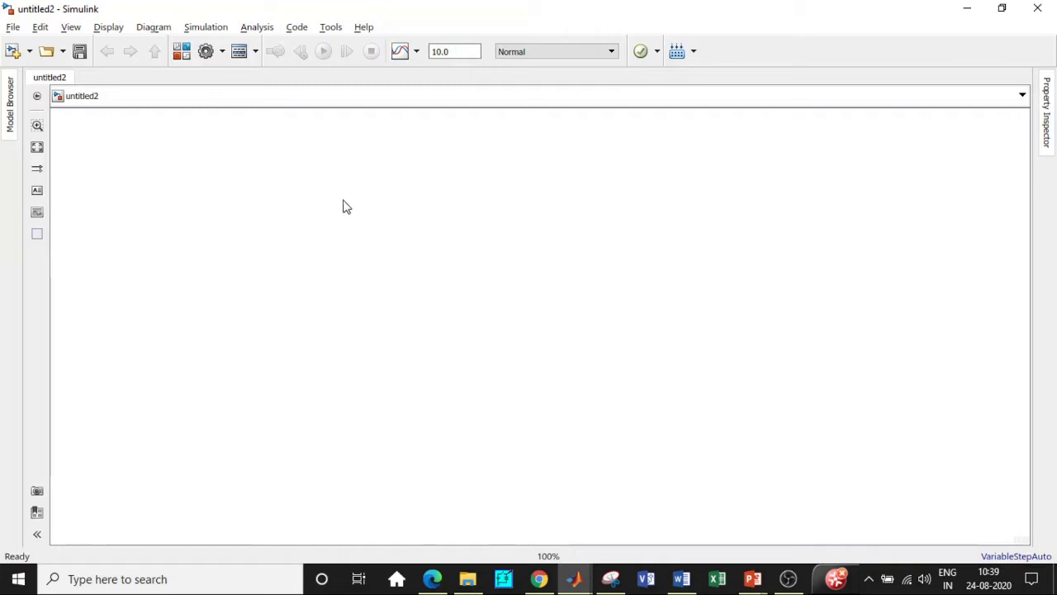
# - Open the block library and search it for powergui
pyautogui.click(182, 51)
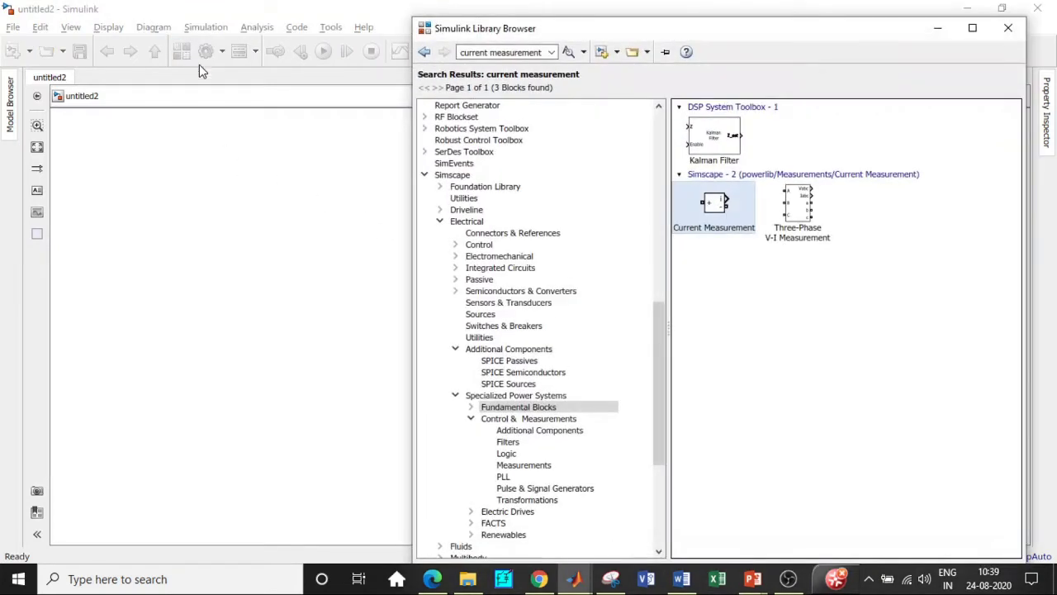
pyautogui.click(481, 52)
pyautogui.write('Power')
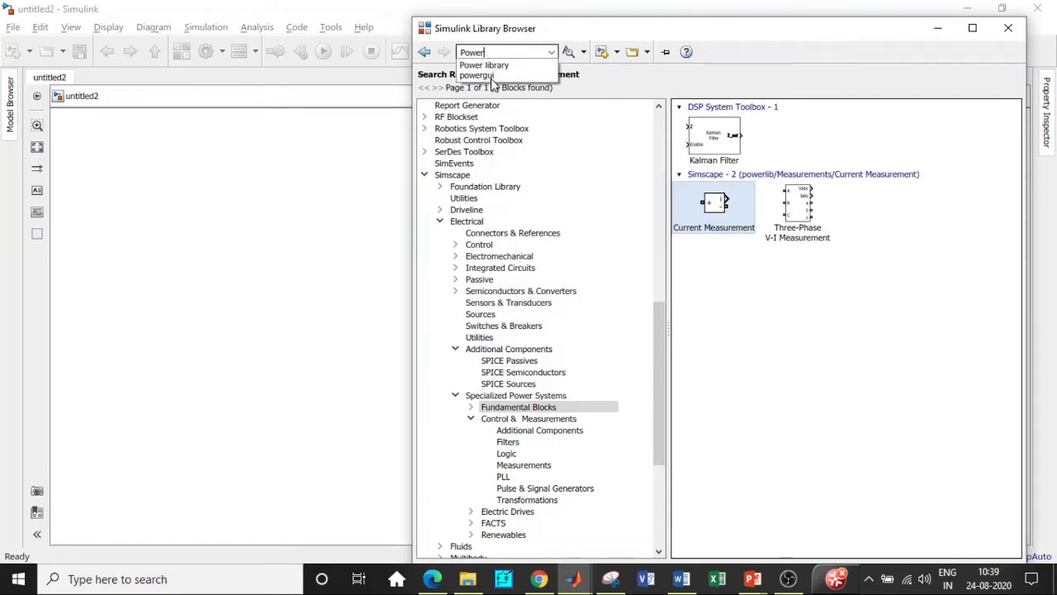
pyautogui.click(490, 75)
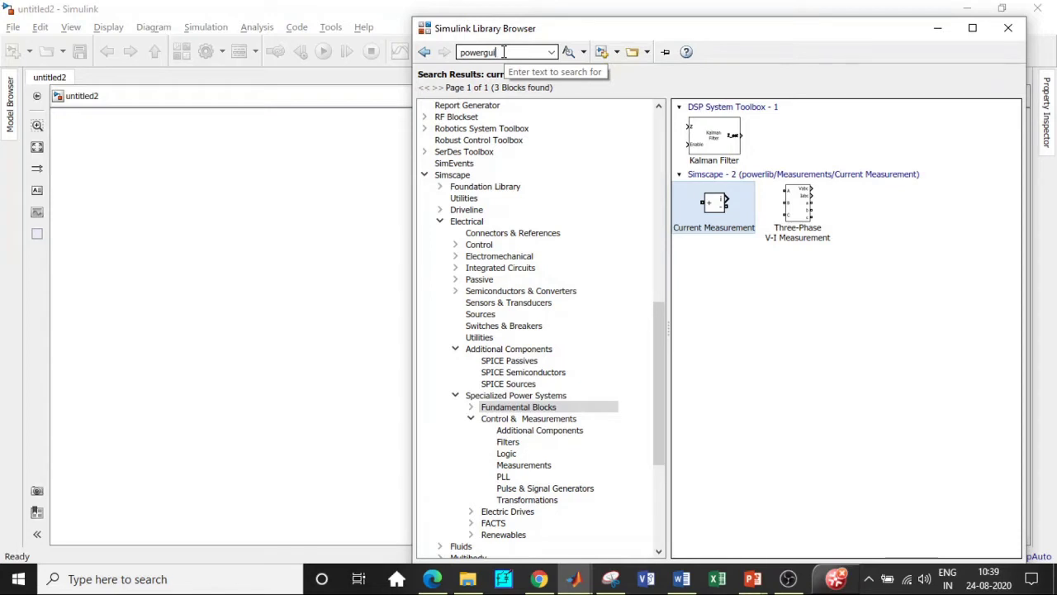
pyautogui.press('Return')
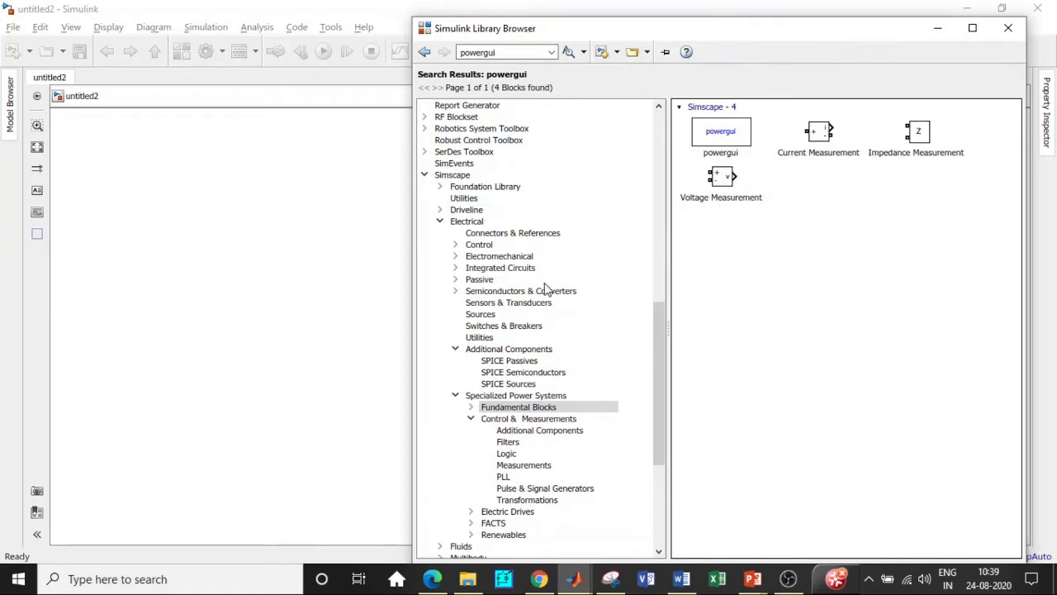
# - Add the powergui and Voltage Measurement blocks to the untitled2 model
pyautogui.click(713, 142)
pyautogui.rightClick(734, 145)
pyautogui.click(736, 147)
pyautogui.rightClick(733, 184)
pyautogui.click(747, 192)
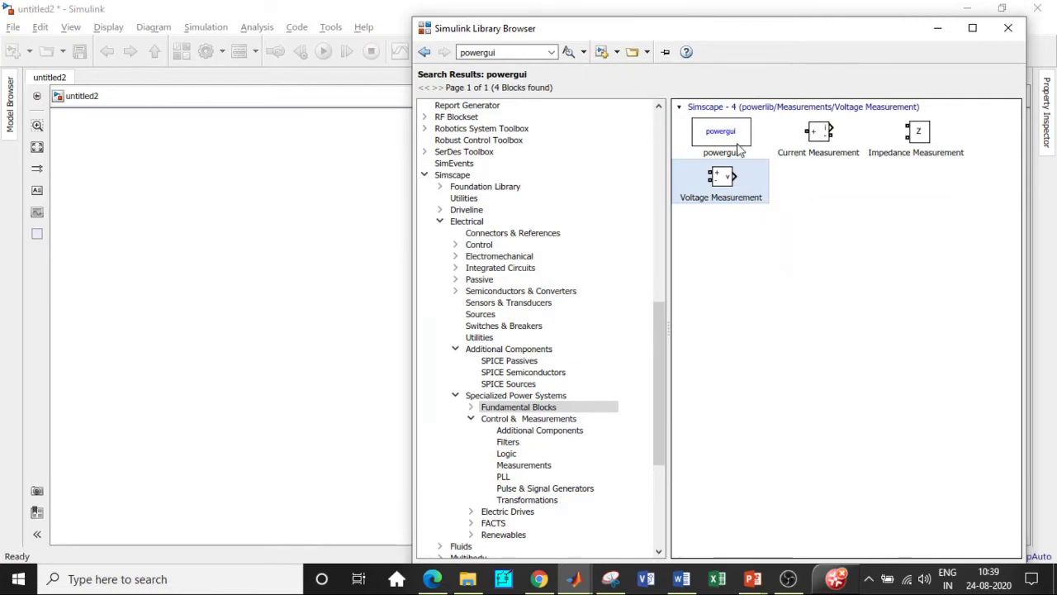
# - Search the library for Three-Phase Source and add that block to the model
pyautogui.doubleClick(517, 55)
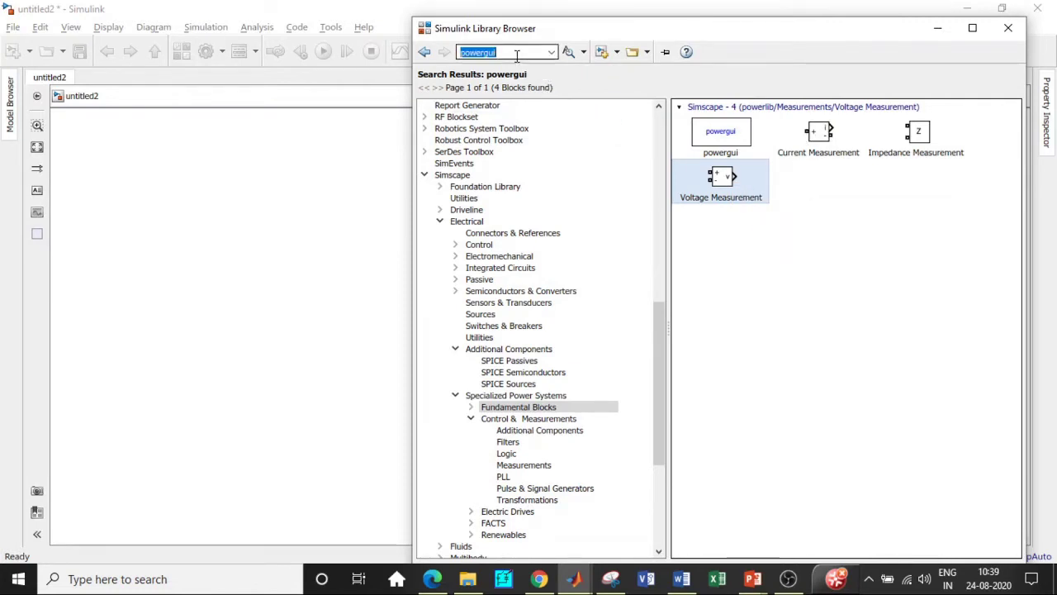
pyautogui.press('BackSpace')
pyautogui.write('Thr')
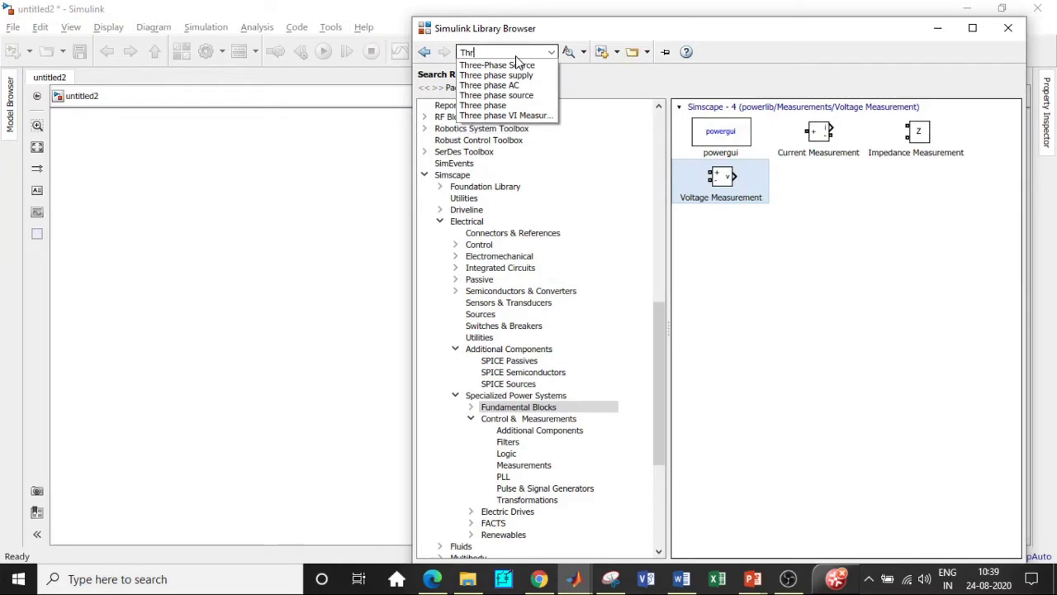
pyautogui.click(527, 66)
pyautogui.press('Return')
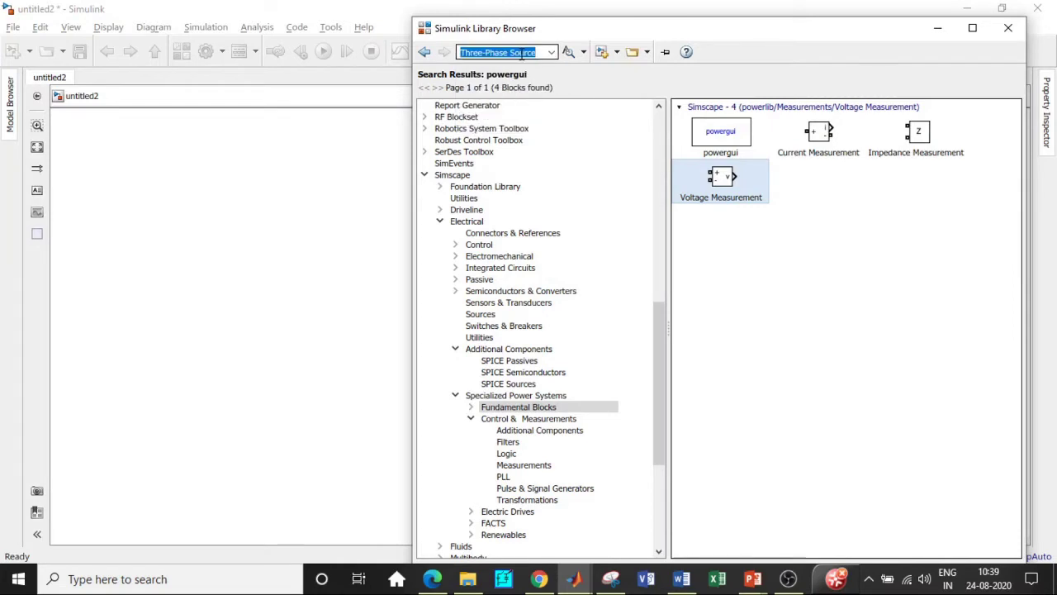
pyautogui.rightClick(708, 155)
pyautogui.press('Escape')
# - Search the library for VI Measurement and add the Three-Phase V-I Measurement block to the model
pyautogui.tripleClick(501, 52)
pyautogui.press('BackSpace')
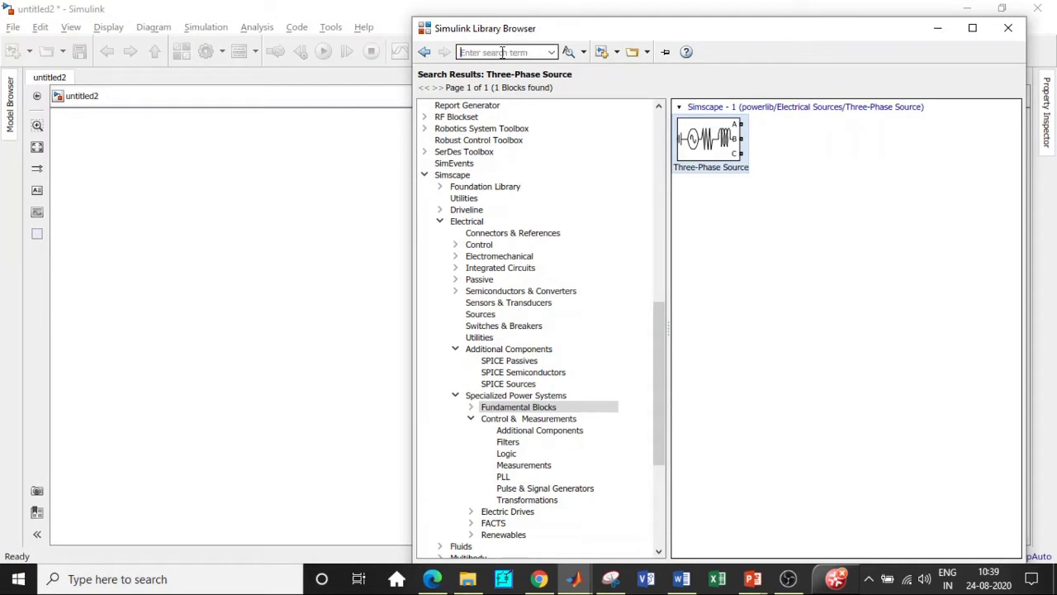
pyautogui.write('VI')
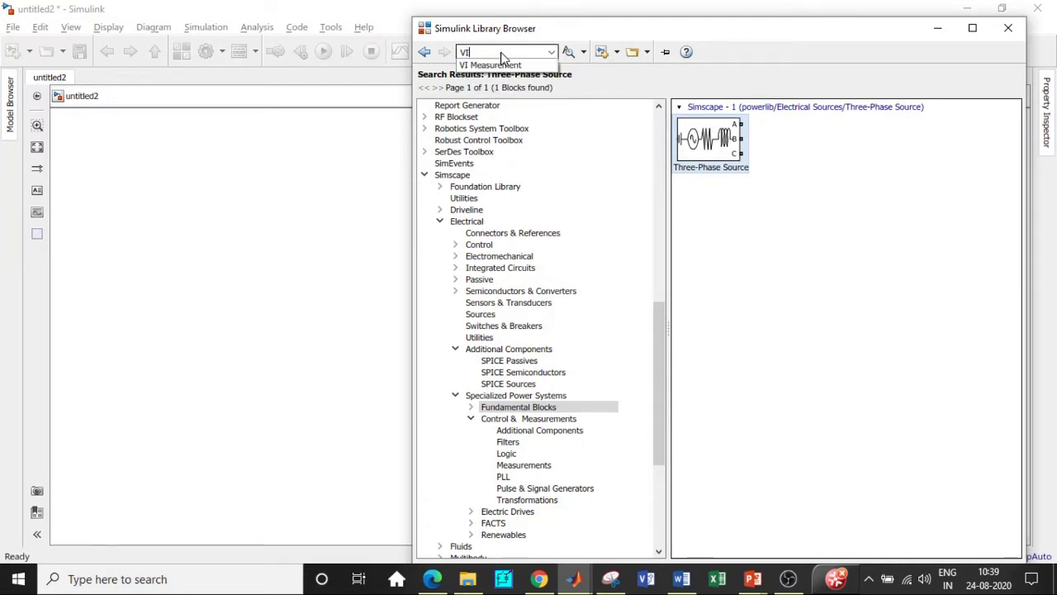
pyautogui.click(496, 65)
pyautogui.press('Return')
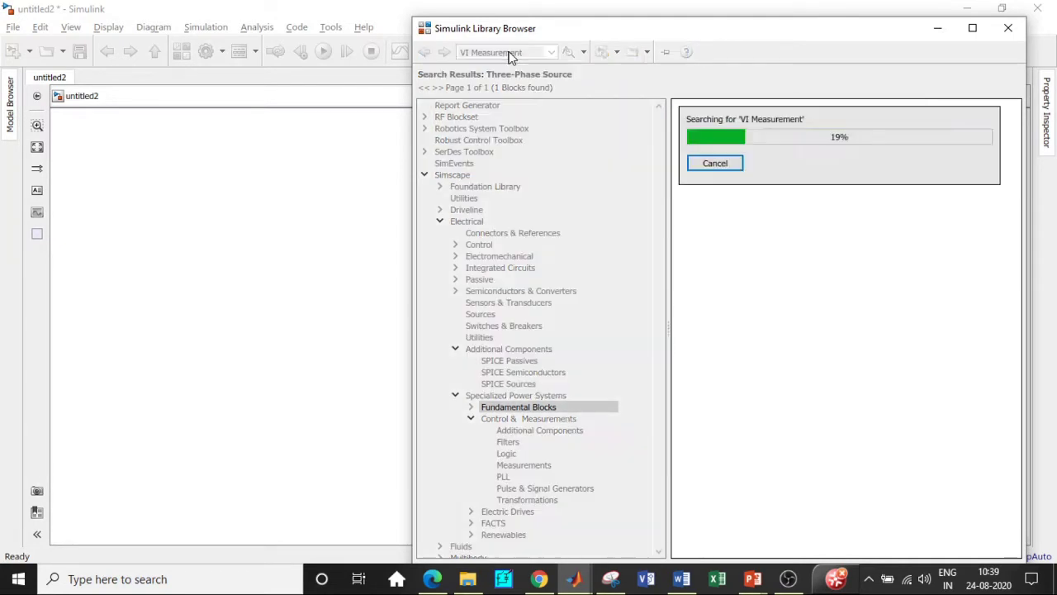
pyautogui.rightClick(702, 138)
pyautogui.click(637, 92)
# - Search the library for PLL and add the PLL (3ph) block to the model
pyautogui.click(528, 52)
pyautogui.hotkey('ctrl', 'a')
pyautogui.press('BackSpace')
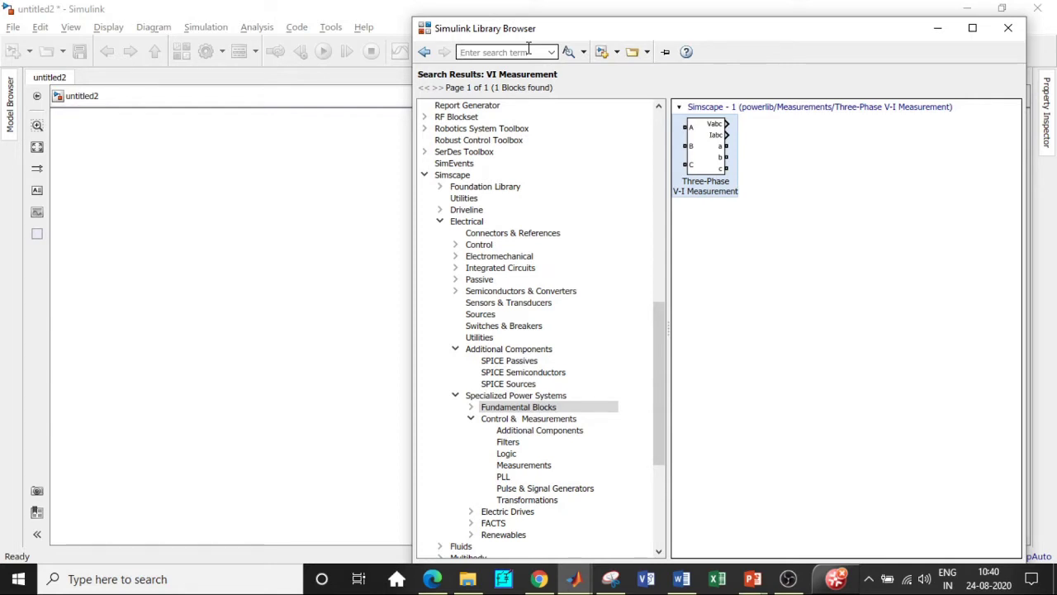
pyautogui.write('PLL')
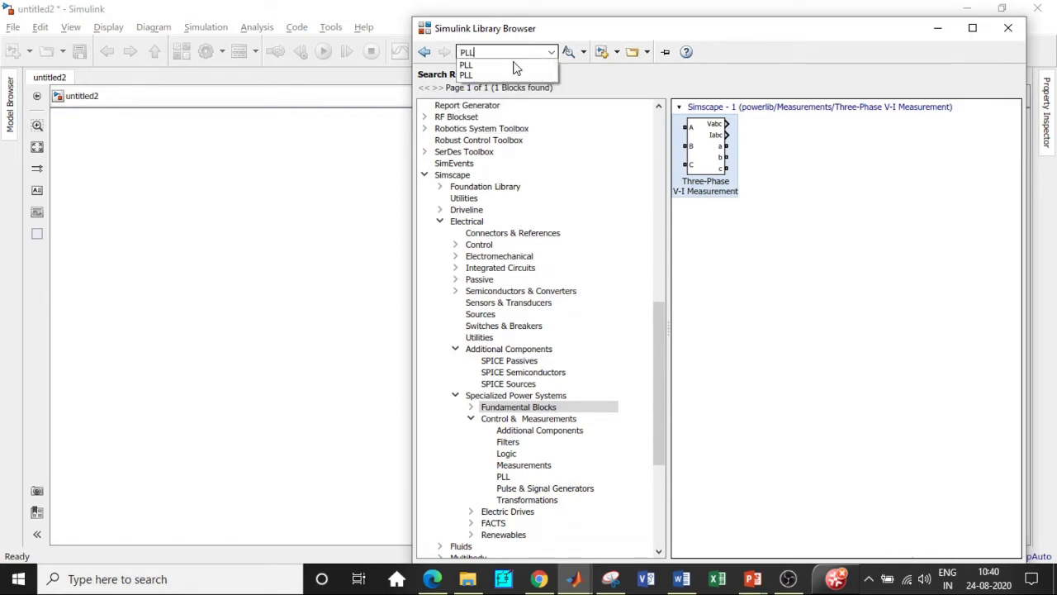
pyautogui.click(513, 53)
pyautogui.press('Return')
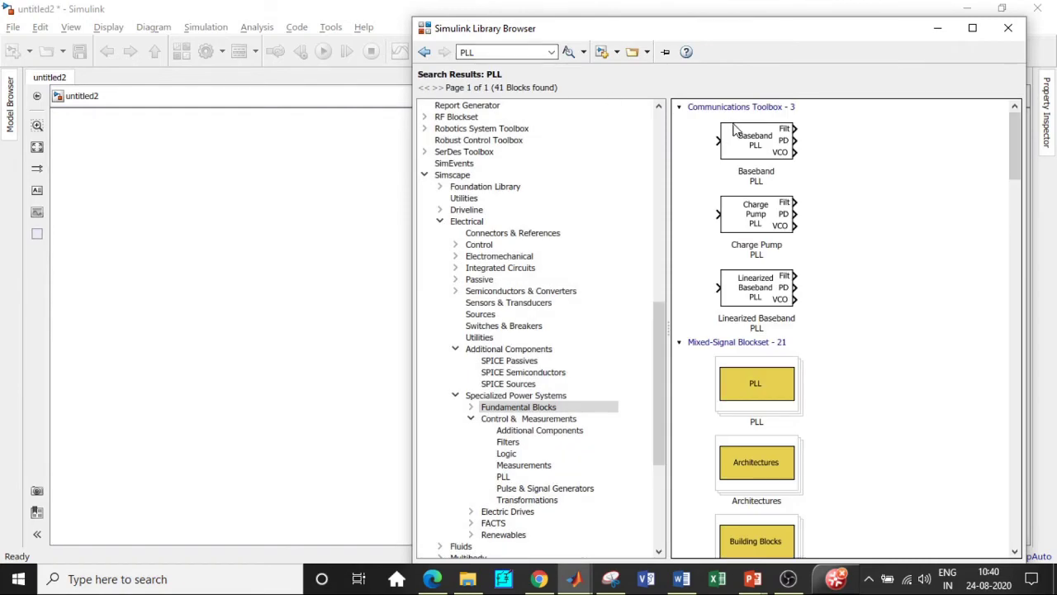
pyautogui.scroll(-6, 766, 212)
pyautogui.scroll(-20, 766, 212)
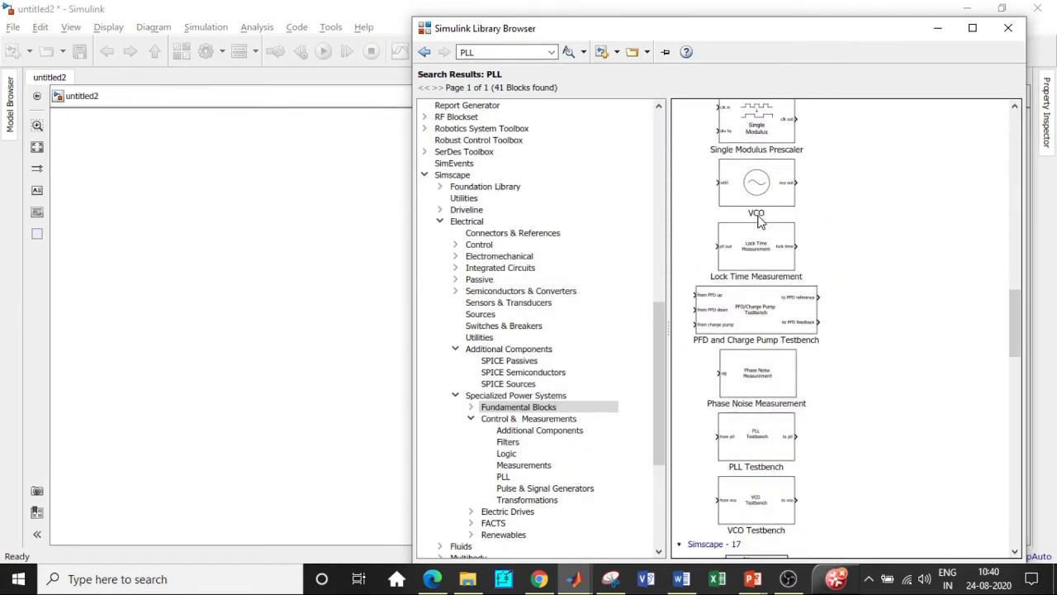
pyautogui.scroll(-8, 760, 221)
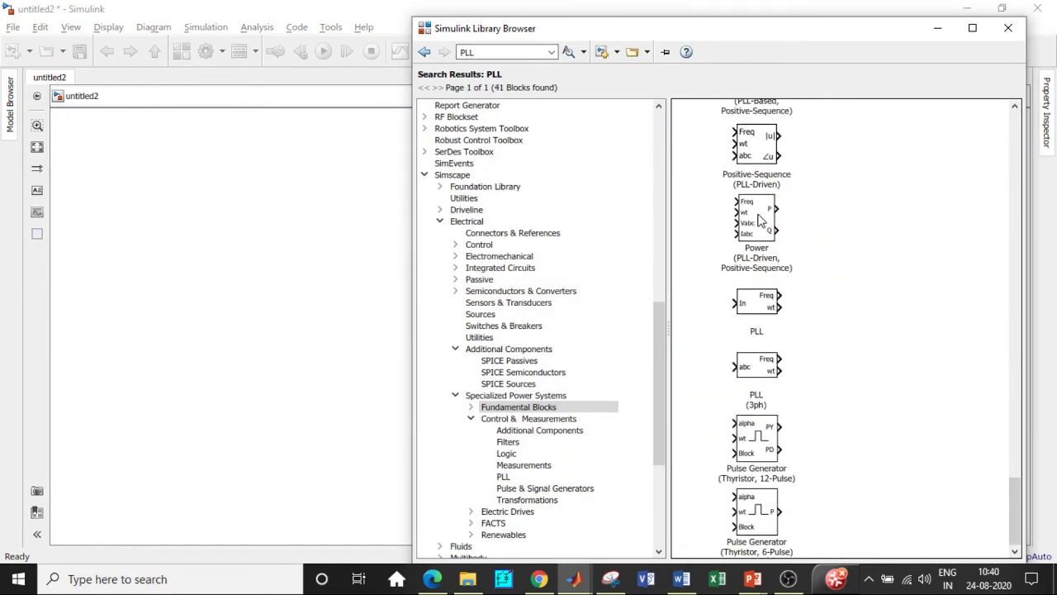
pyautogui.rightClick(761, 370)
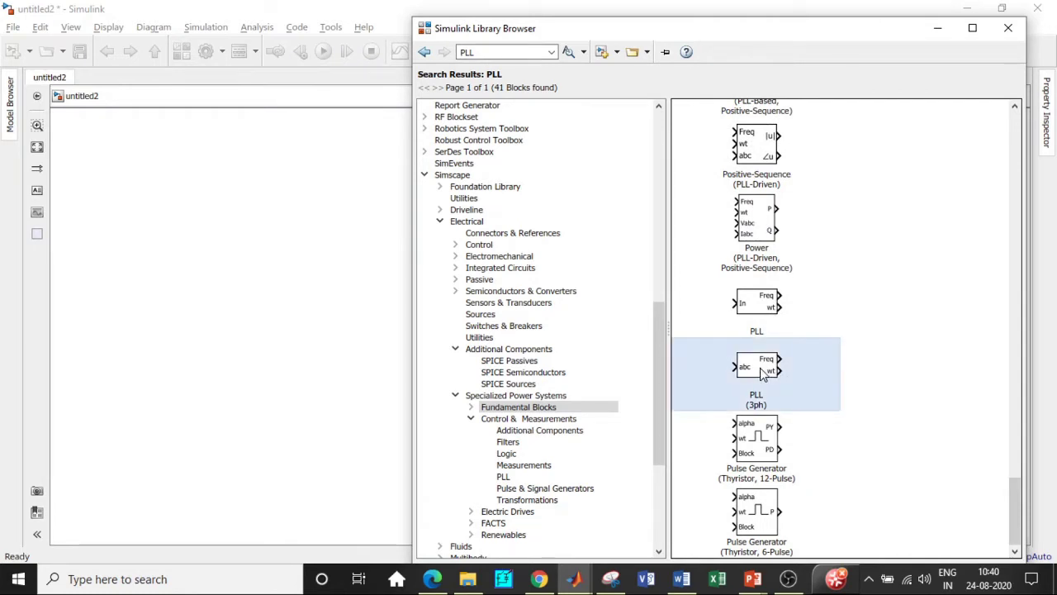
pyautogui.click(834, 379)
# - Add the Pulse Generator (Thyristor, 6-Pulse) block from the PLL search results to the model
pyautogui.click(777, 515)
pyautogui.rightClick(777, 516)
pyautogui.click(805, 521)
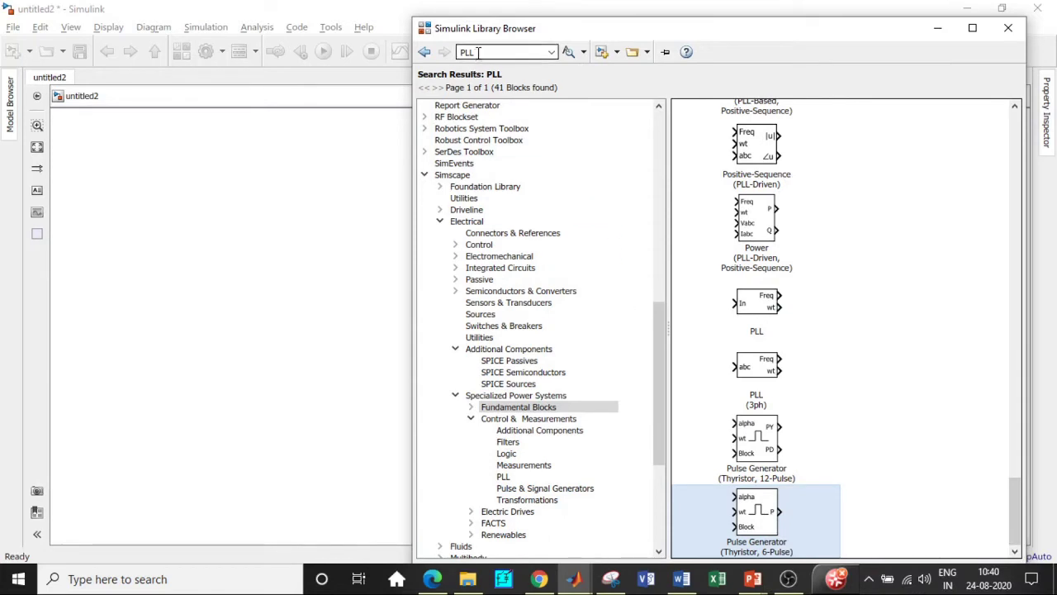
# - Search the library for Thyristor and add the Universal Bridge block to the model
pyautogui.press('BackSpace')
pyautogui.write('Thy')
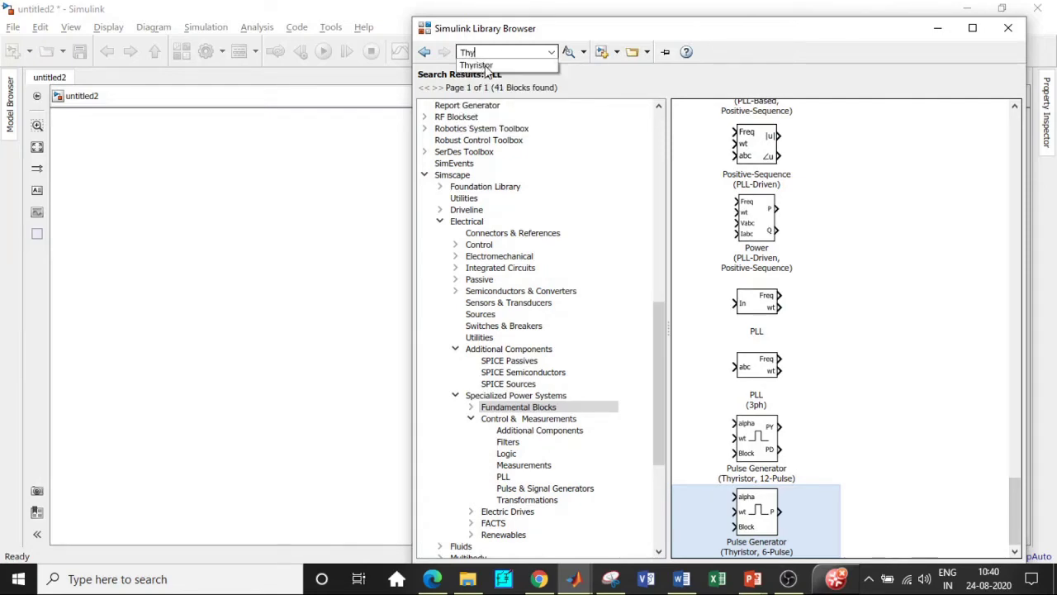
pyautogui.click(477, 65)
pyautogui.press('Return')
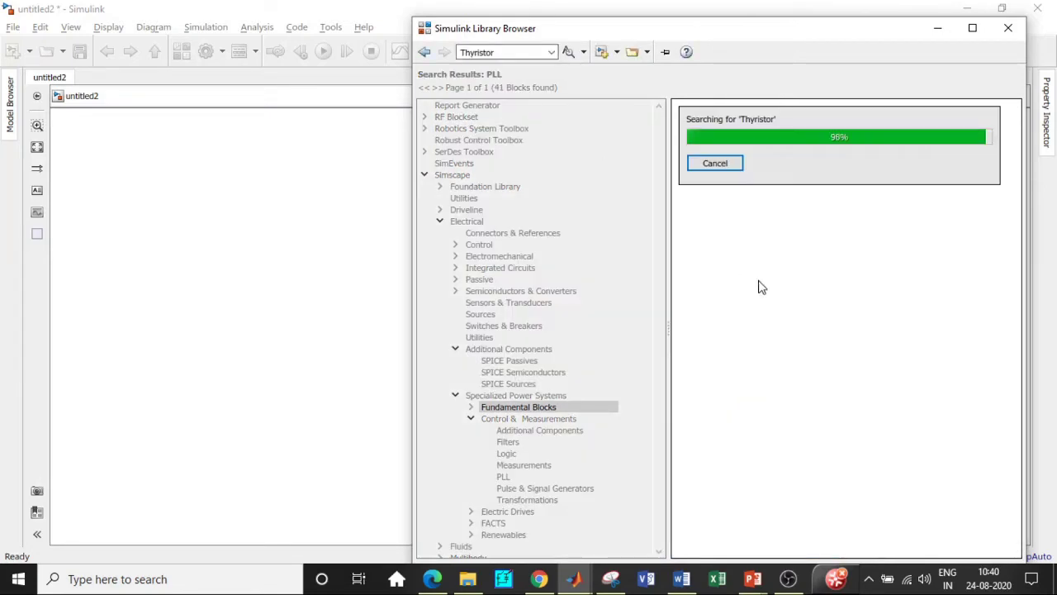
pyautogui.scroll(-1, 792, 306)
pyautogui.rightClick(887, 235)
pyautogui.click(903, 242)
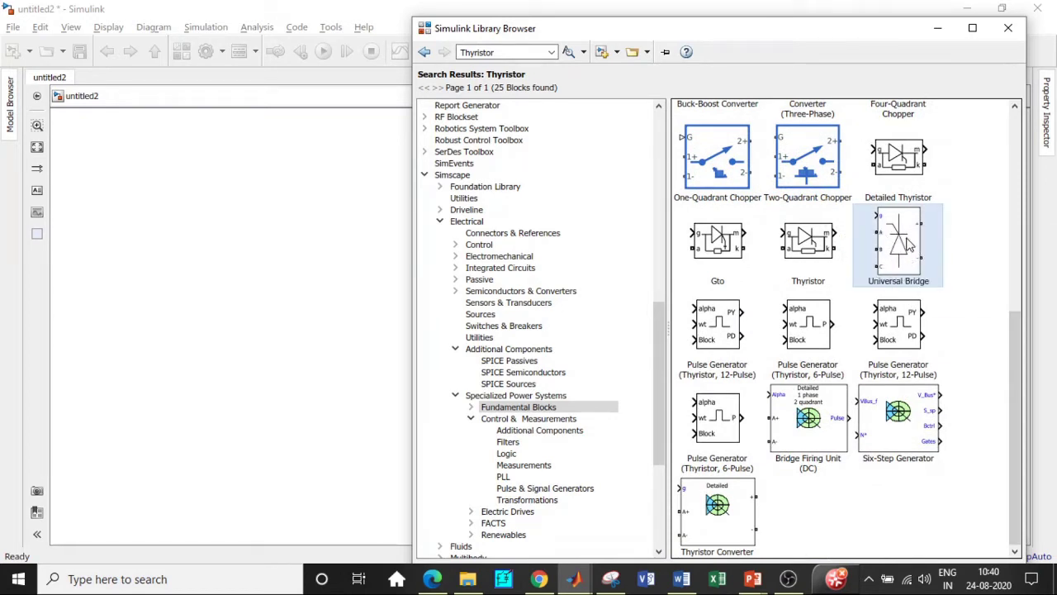
pyautogui.moveTo(909, 242)
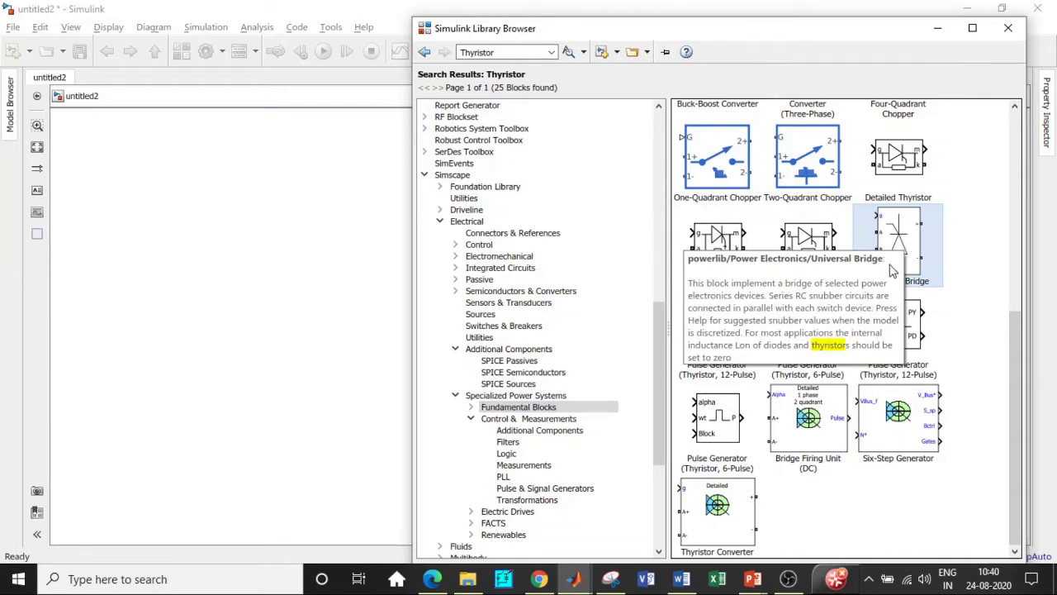
# - Search the library for Transformer and pick the Zigzag Phase-Shifting Transformer block
pyautogui.click(501, 51)
pyautogui.press('BackSpace')
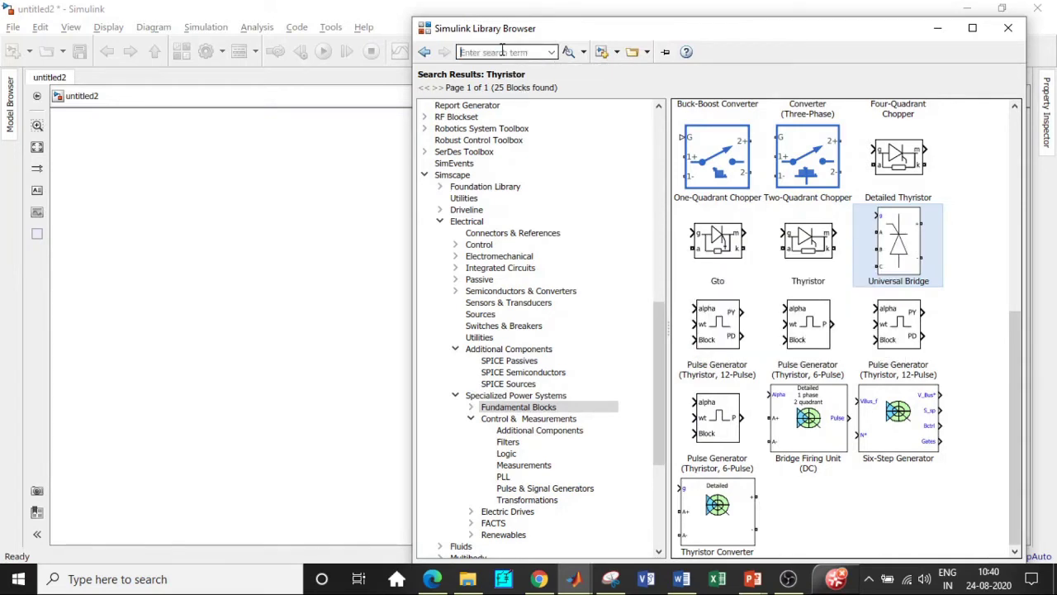
pyautogui.write('y')
pyautogui.write('ra')
pyautogui.write('n')
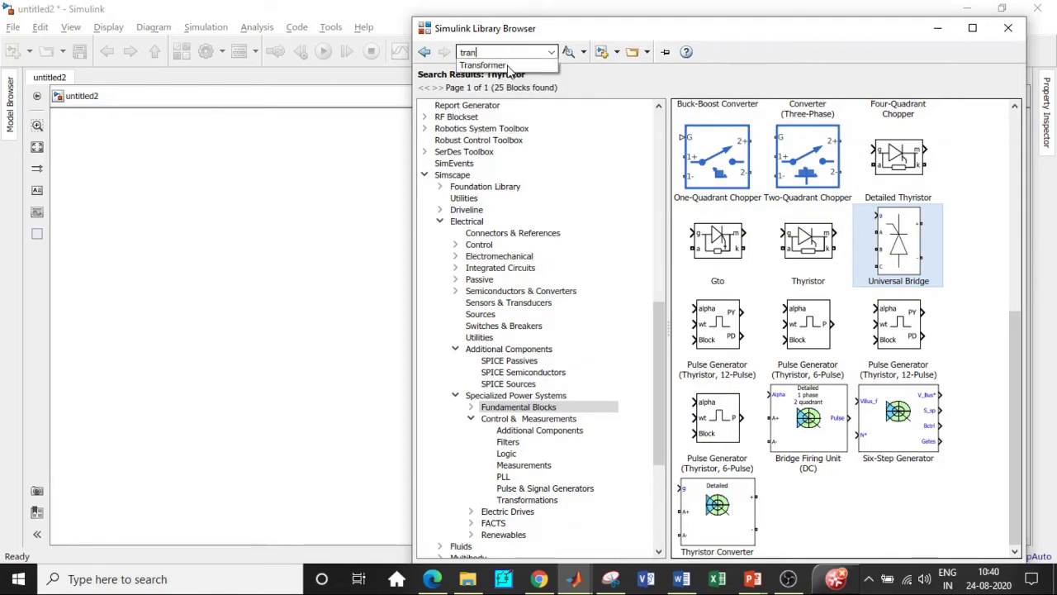
pyautogui.click(508, 64)
pyautogui.press('Return')
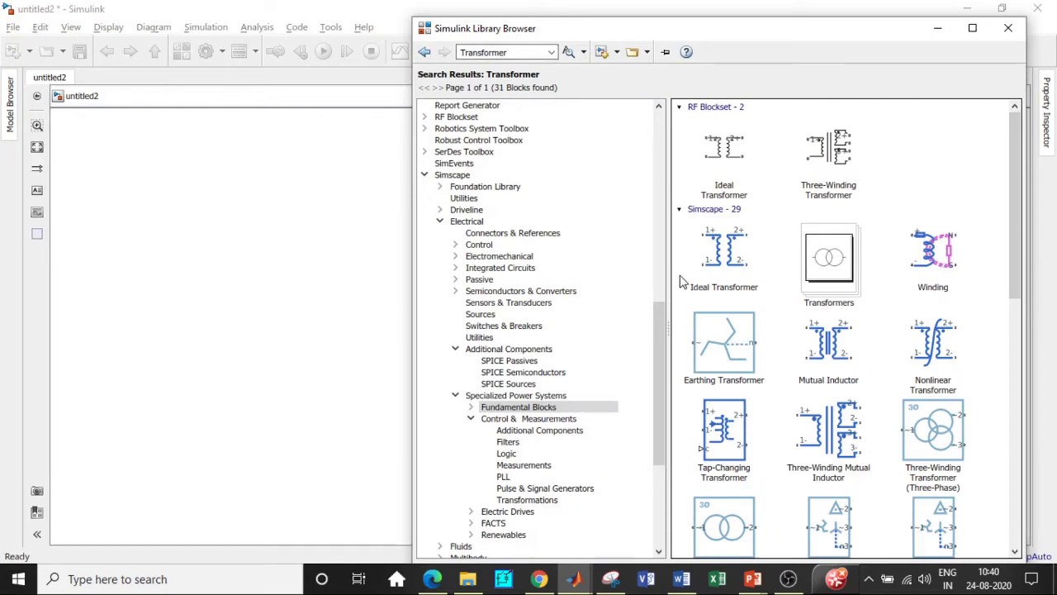
pyautogui.scroll(-5, 719, 247)
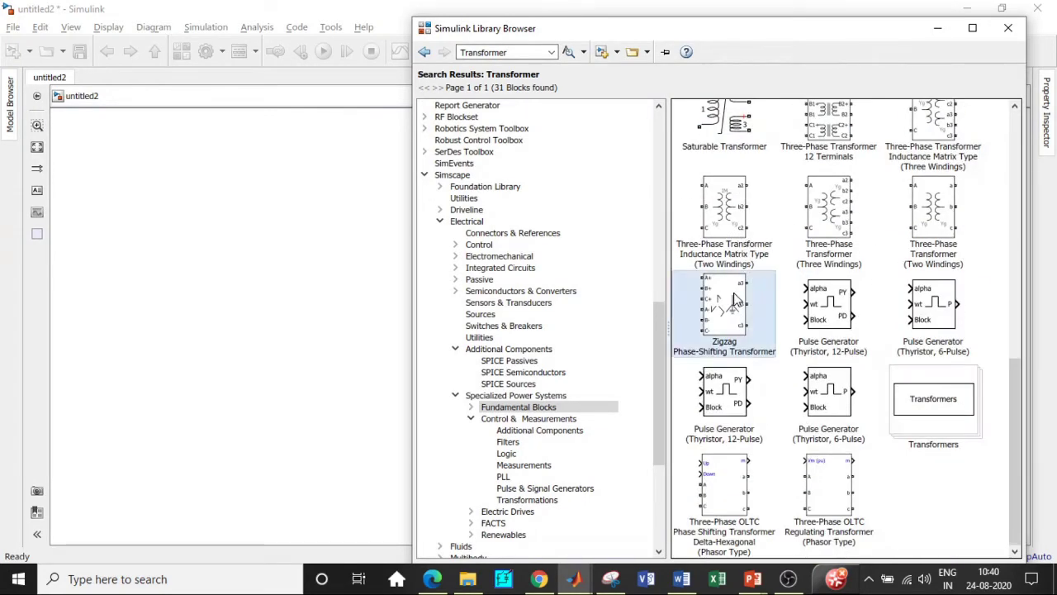
# - Search the library for Series RLC and add the Series RLC Branch block to the model
pyautogui.click(510, 52)
pyautogui.press('BackSpace')
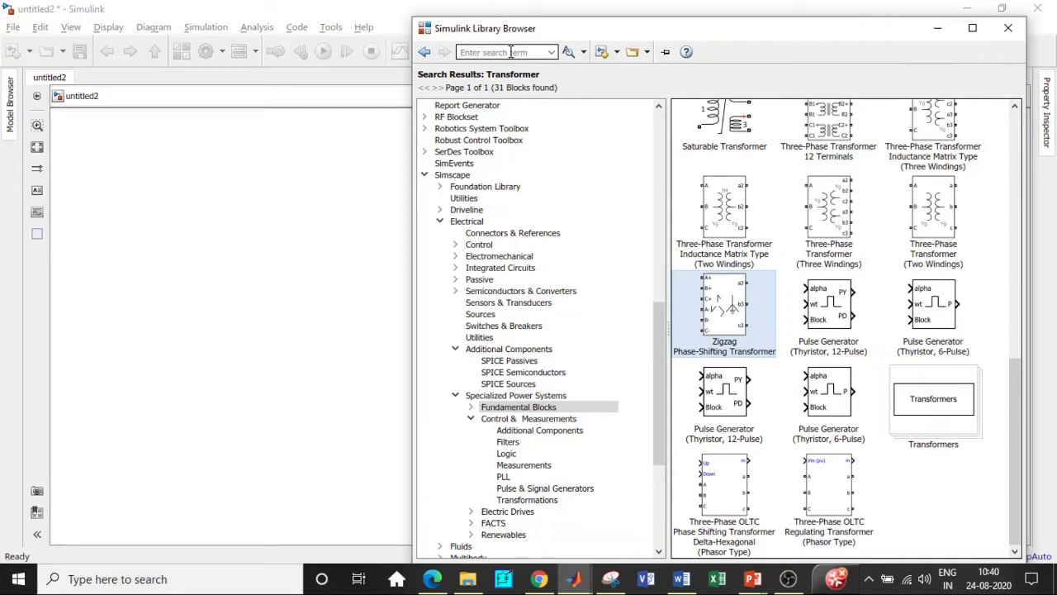
pyautogui.write('Ser')
pyautogui.press('Down')
pyautogui.press('Return')
pyautogui.press('Return')
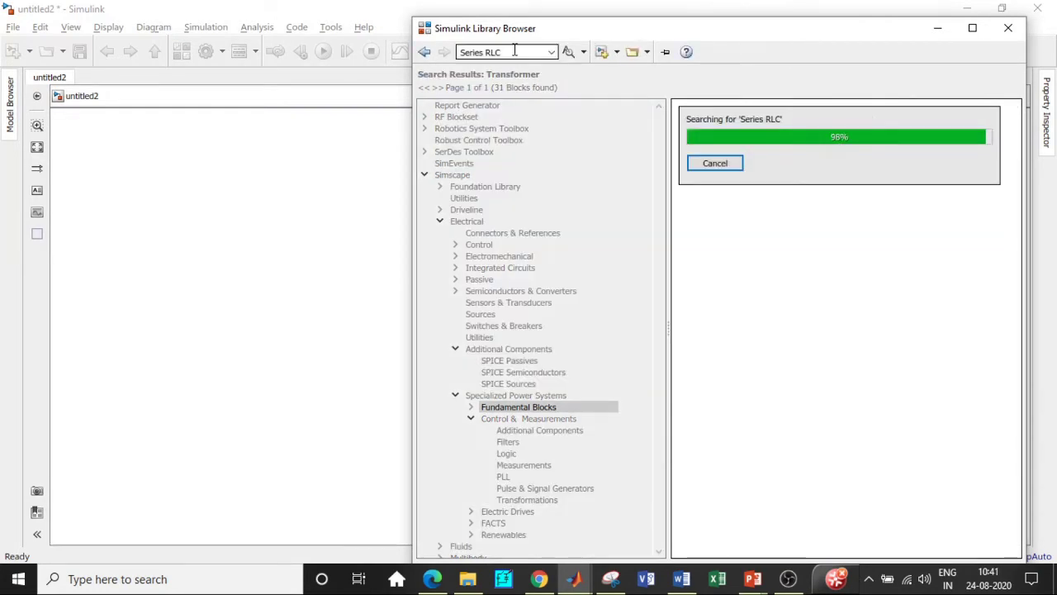
pyautogui.click(718, 230)
pyautogui.rightClick(719, 229)
pyautogui.click(706, 199)
# - Search the block library for Mean
pyautogui.click(520, 54)
pyautogui.press('BackSpace')
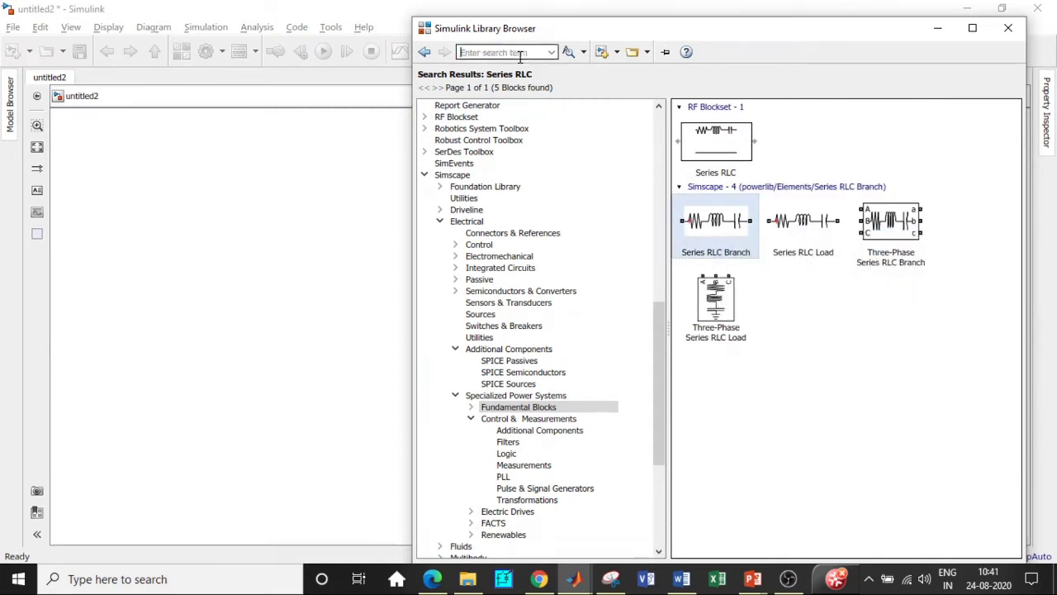
pyautogui.write('v')
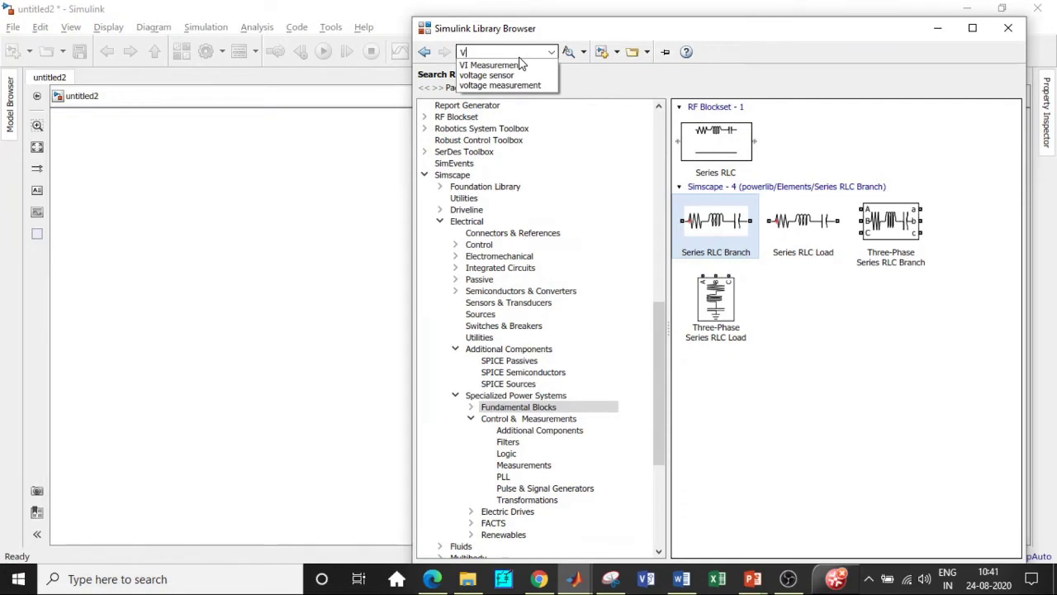
pyautogui.press('BackSpace')
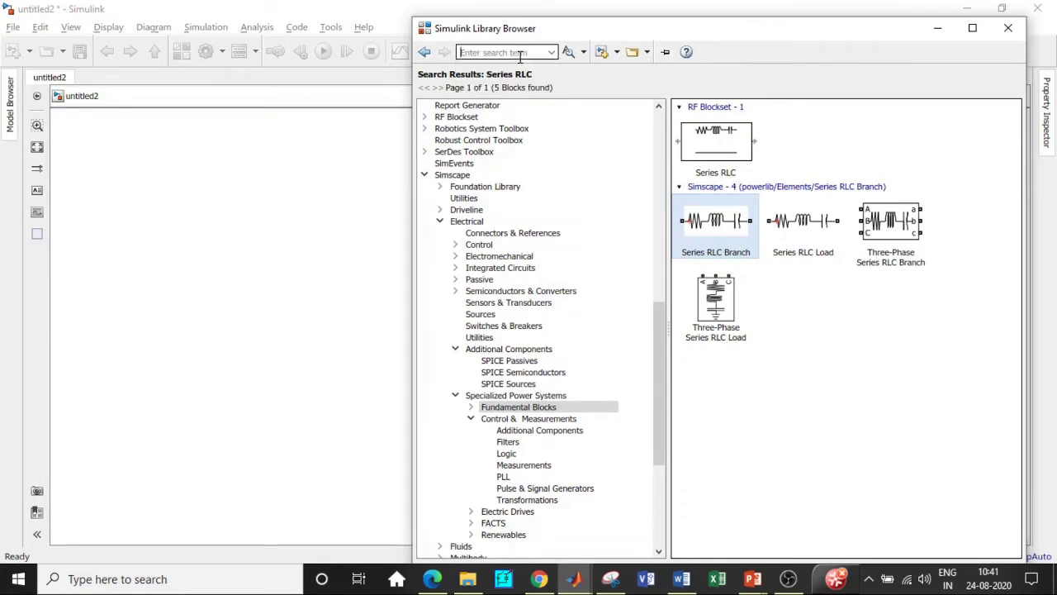
pyautogui.write('Mean')
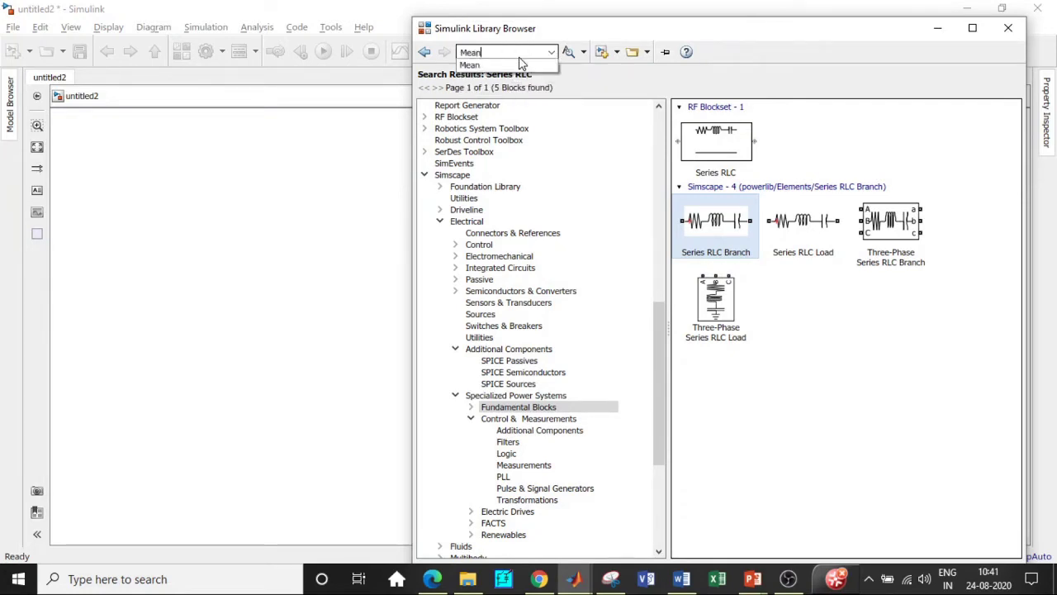
pyautogui.click(520, 63)
pyautogui.press('Return')
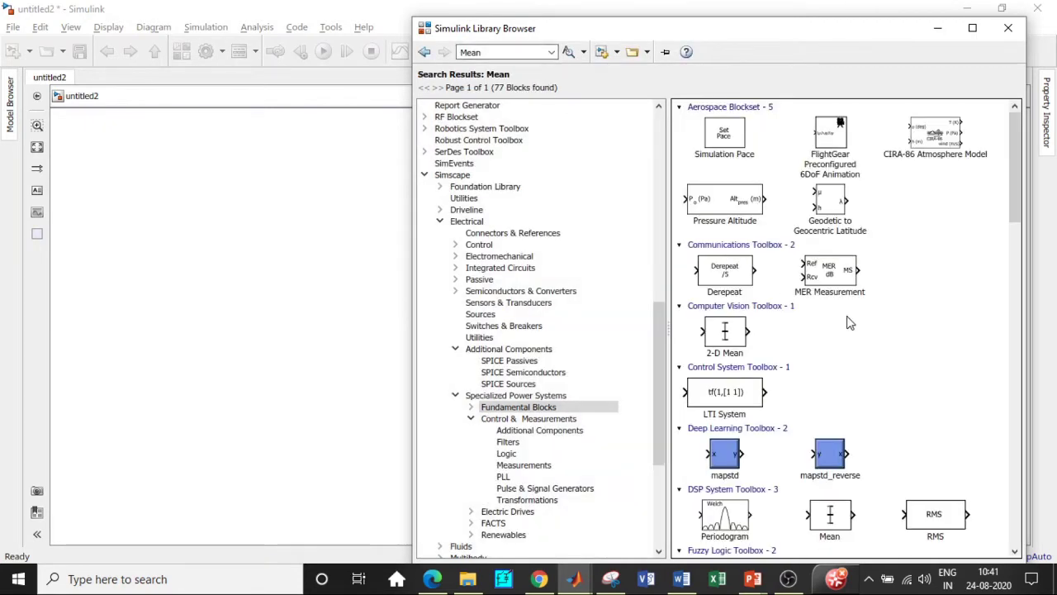
# - Add the Simscape RMS block from the Mean search results to the model
pyautogui.scroll(-3, 848, 322)
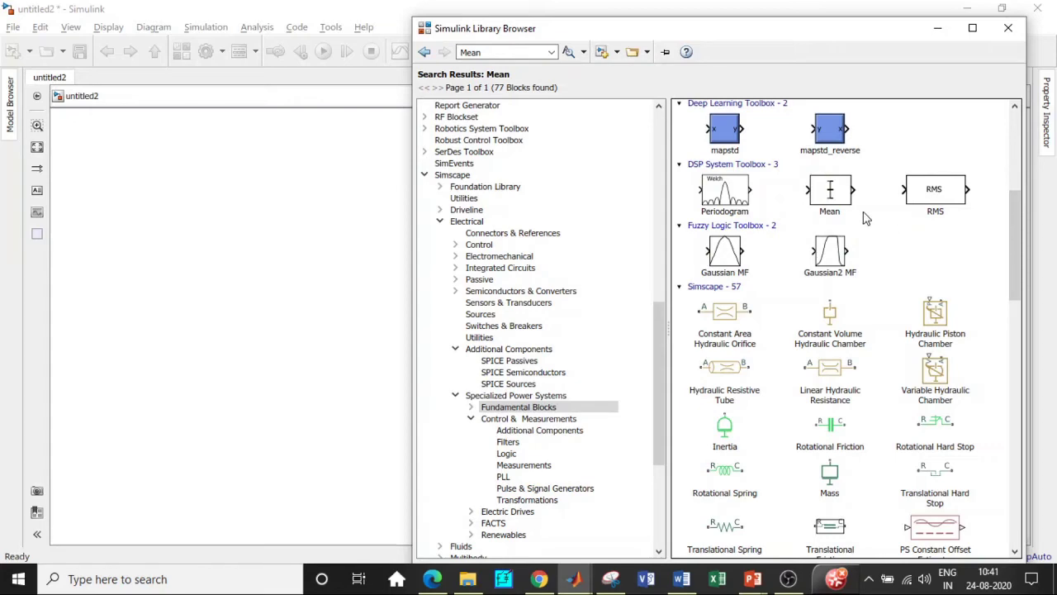
pyautogui.scroll(-9, 876, 351)
pyautogui.click(934, 239)
pyautogui.rightClick(934, 238)
pyautogui.click(865, 231)
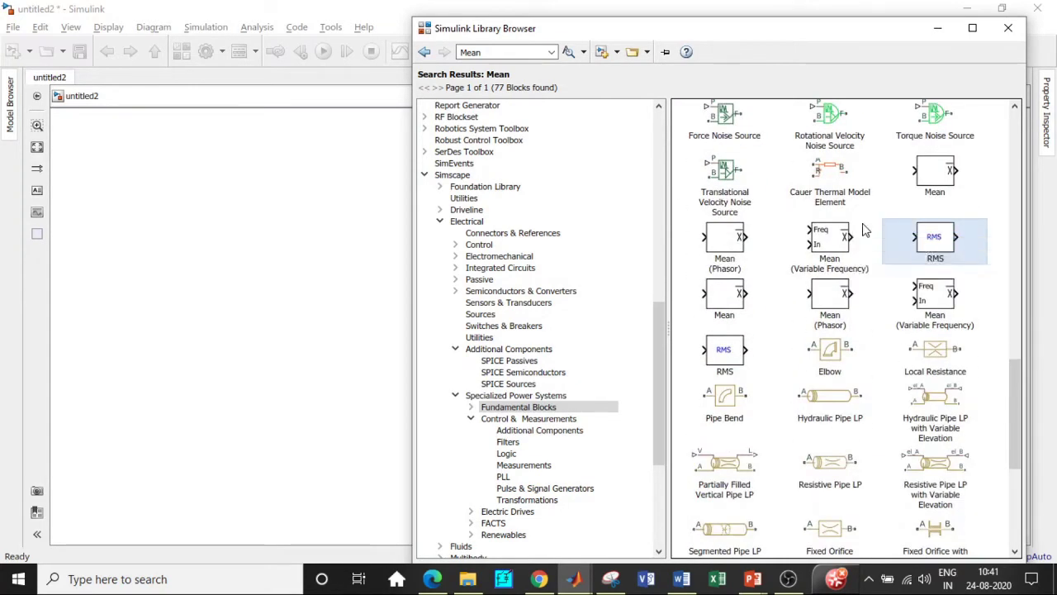
# - Search the library for Display and add the Display and Scope blocks to the model
pyautogui.doubleClick(488, 50)
pyautogui.press('BackSpace')
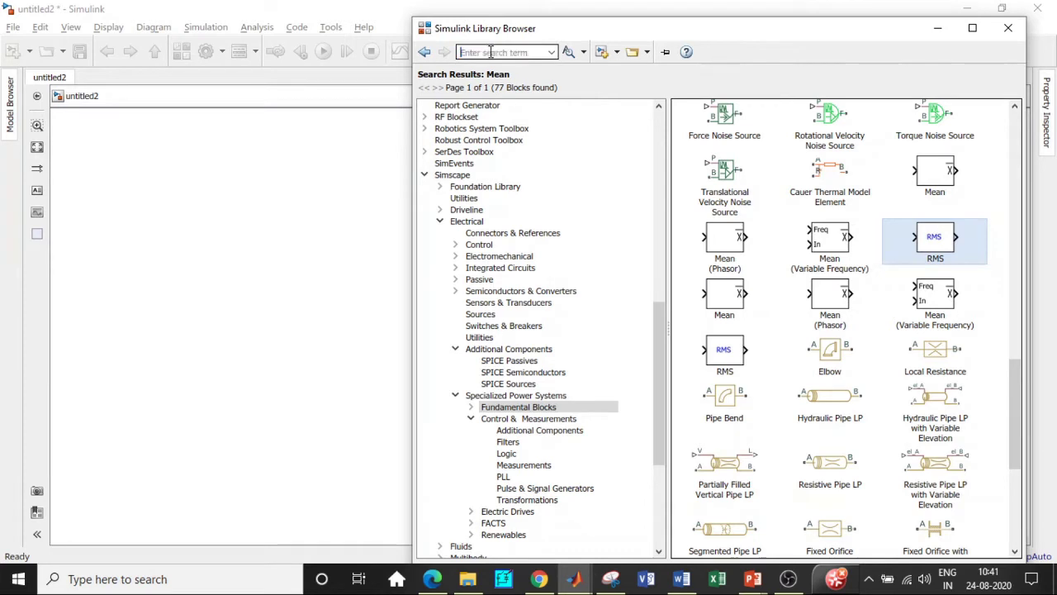
pyautogui.write('Disp')
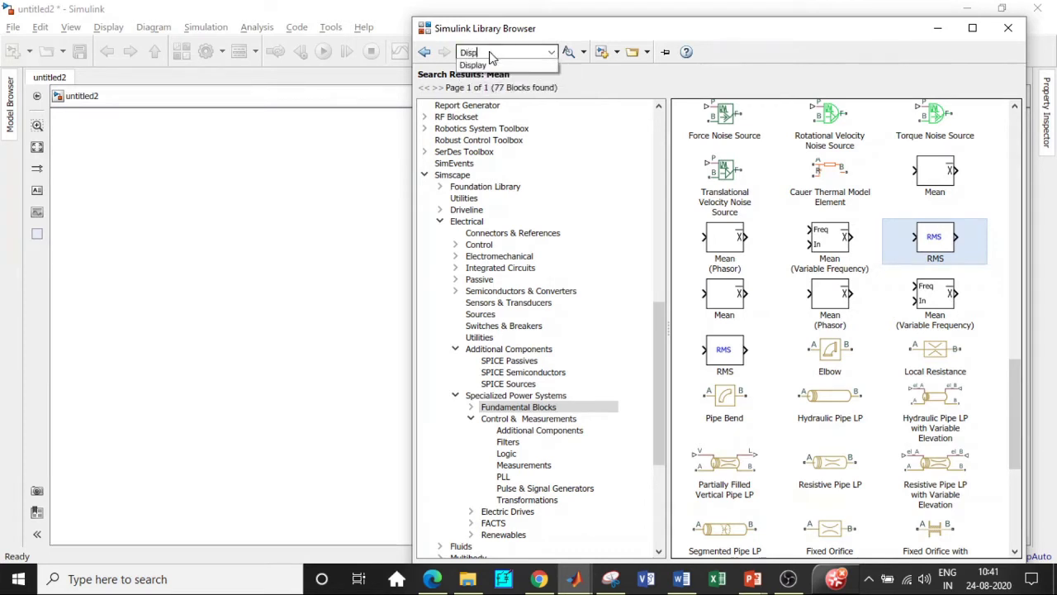
pyautogui.click(490, 65)
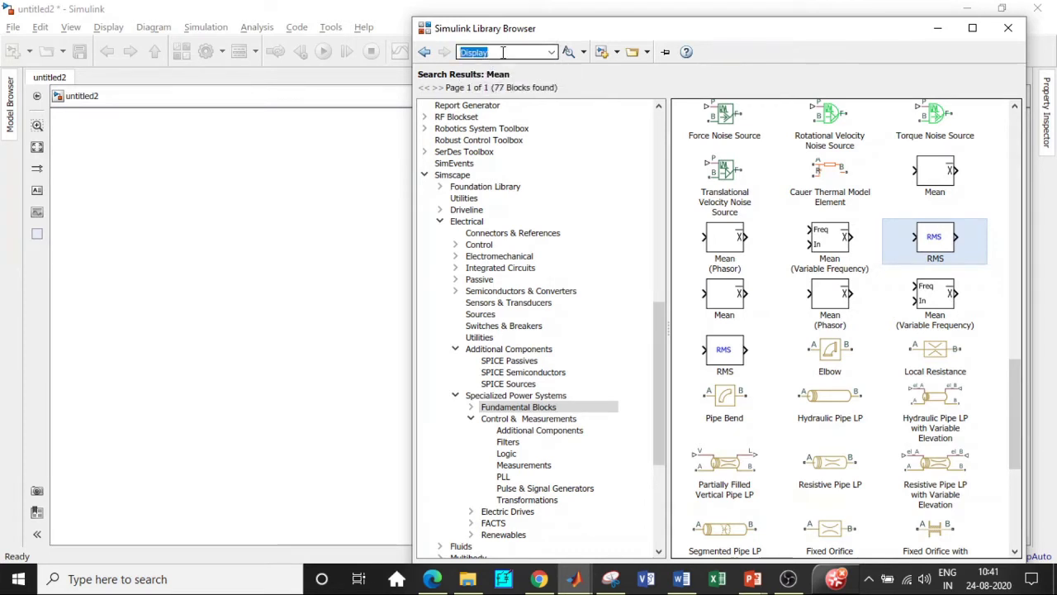
pyautogui.press('Return')
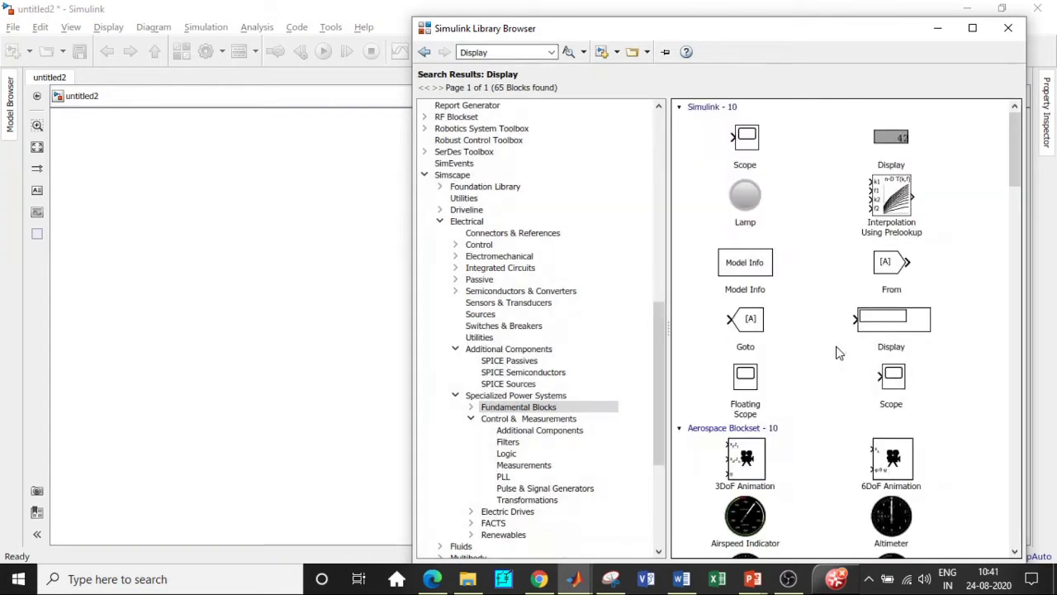
pyautogui.click(746, 134)
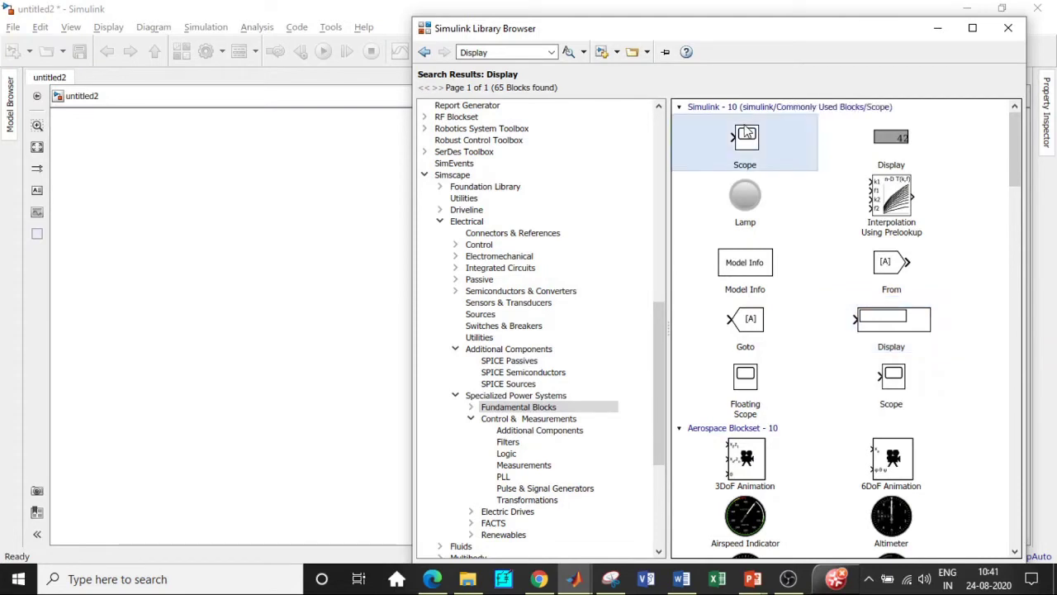
pyautogui.rightClick(746, 134)
pyautogui.click(834, 134)
# - Search the library for constant and add the Constant block to the model
pyautogui.click(500, 53)
pyautogui.press('BackSpace')
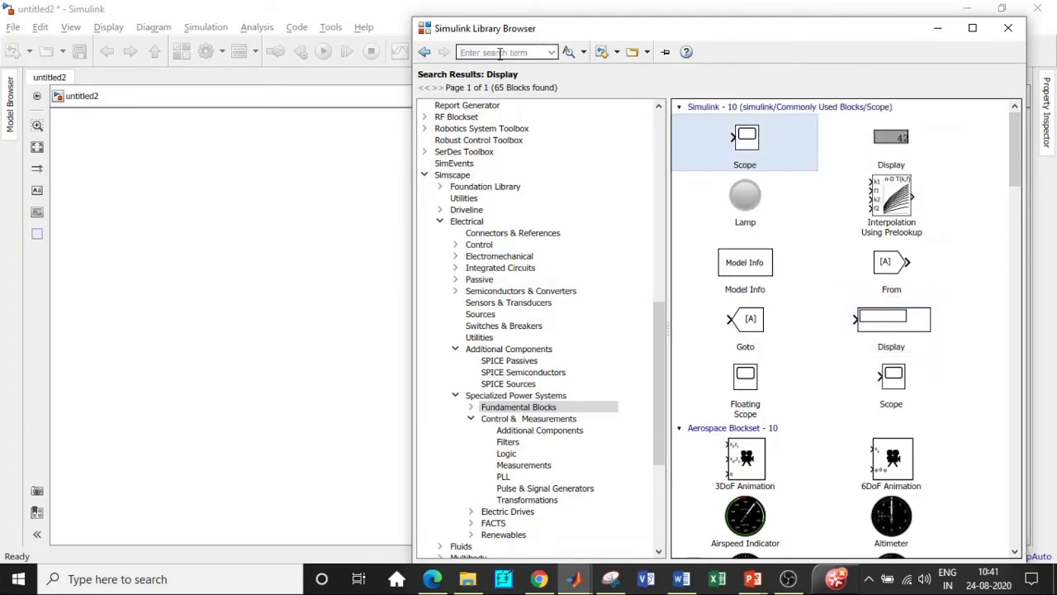
pyautogui.write('Co')
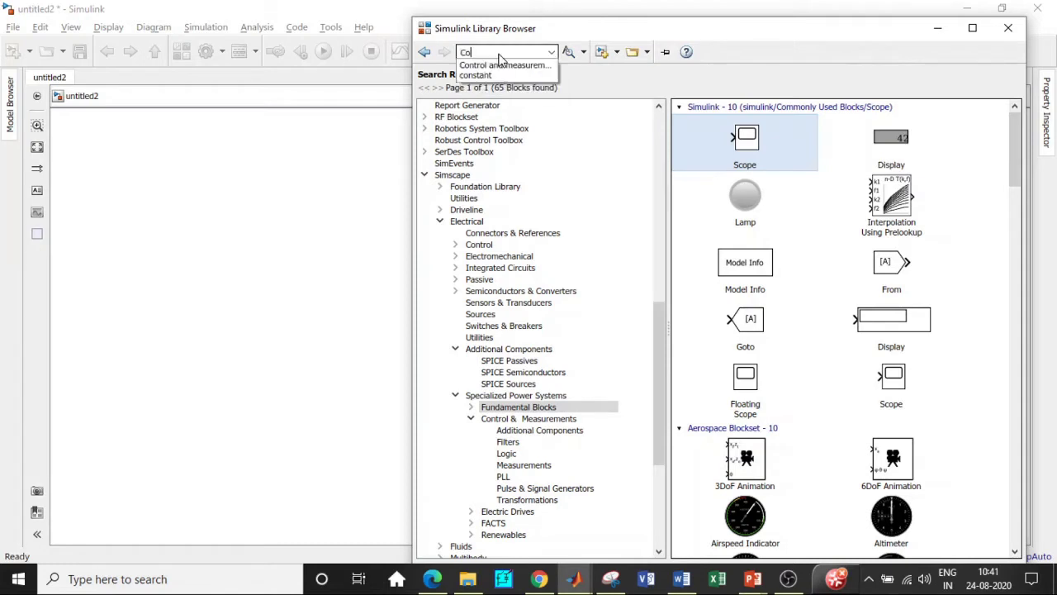
pyautogui.write('nst')
pyautogui.click(517, 63)
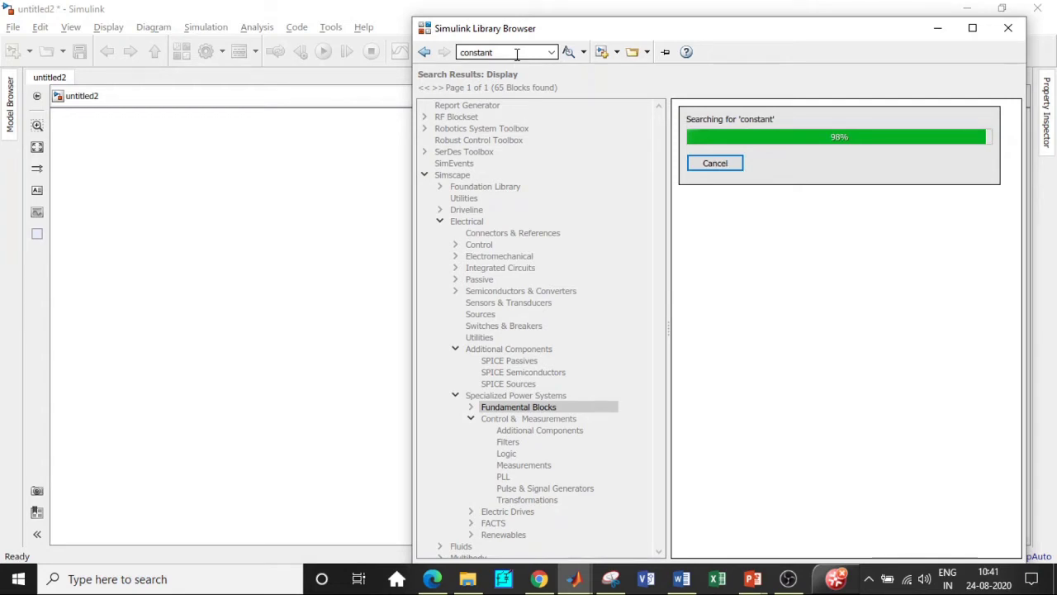
pyautogui.click(752, 147)
pyautogui.rightClick(753, 145)
pyautogui.click(832, 151)
# - Return to the model and spread out the stacked blocks, moving the Constant and Zigzag transformer left and the Scope and Display right
pyautogui.click(937, 28)
pyautogui.moveTo(573, 317); pyautogui.dragTo(340, 139)
pyautogui.moveTo(538, 322); pyautogui.dragTo(905, 182)
pyautogui.click(550, 335)
pyautogui.moveTo(588, 337); pyautogui.dragTo(902, 310)
pyautogui.moveTo(541, 329); pyautogui.dragTo(351, 275)
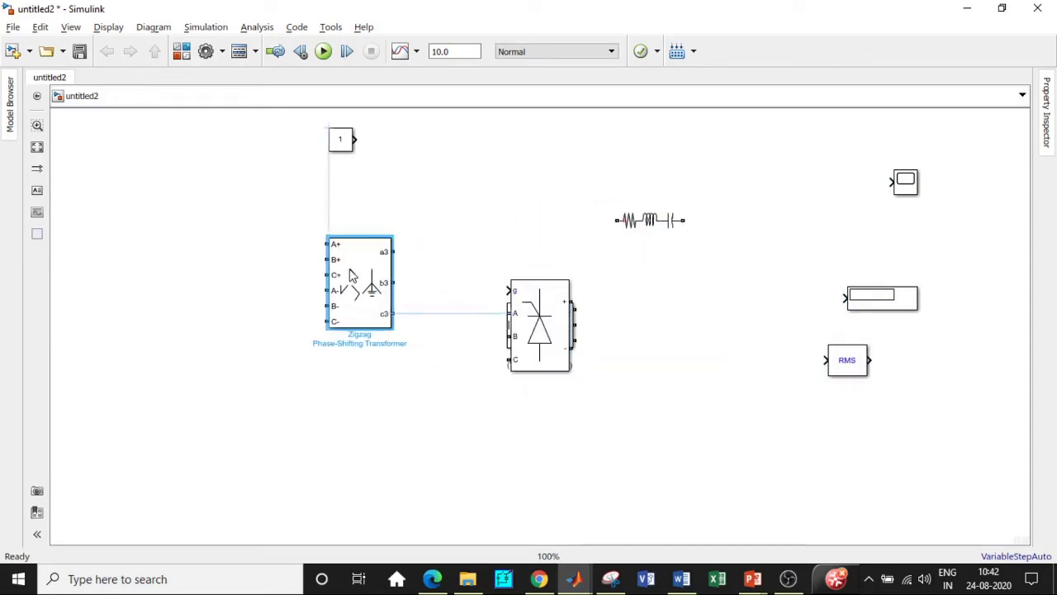
# - Place the Universal Bridge beside the transformer, the Pulse Generator next to the Constant, and the PLL above the transformer
pyautogui.moveTo(541, 328); pyautogui.dragTo(479, 275)
pyautogui.click(510, 351)
pyautogui.moveTo(510, 351); pyautogui.dragTo(406, 164)
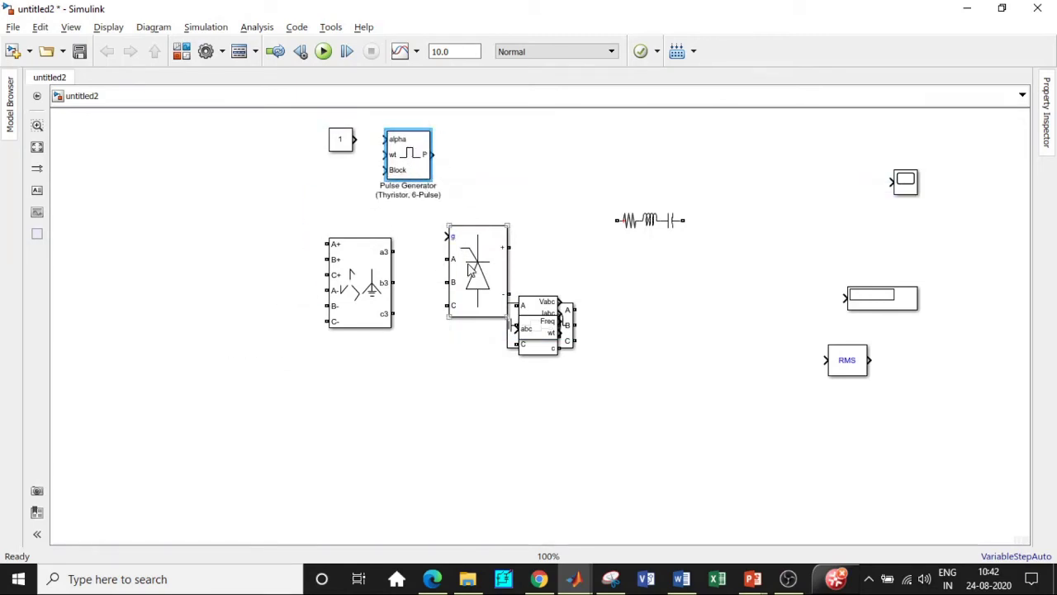
pyautogui.moveTo(356, 289); pyautogui.dragTo(356, 273)
pyautogui.moveTo(537, 331); pyautogui.dragTo(279, 180)
# - Place the Three-Phase Source and V-I Measurement left of the transformer, powergui at the upper left, and Voltage Measurement beside the RLC branch
pyautogui.click(535, 327)
pyautogui.press('Delete')
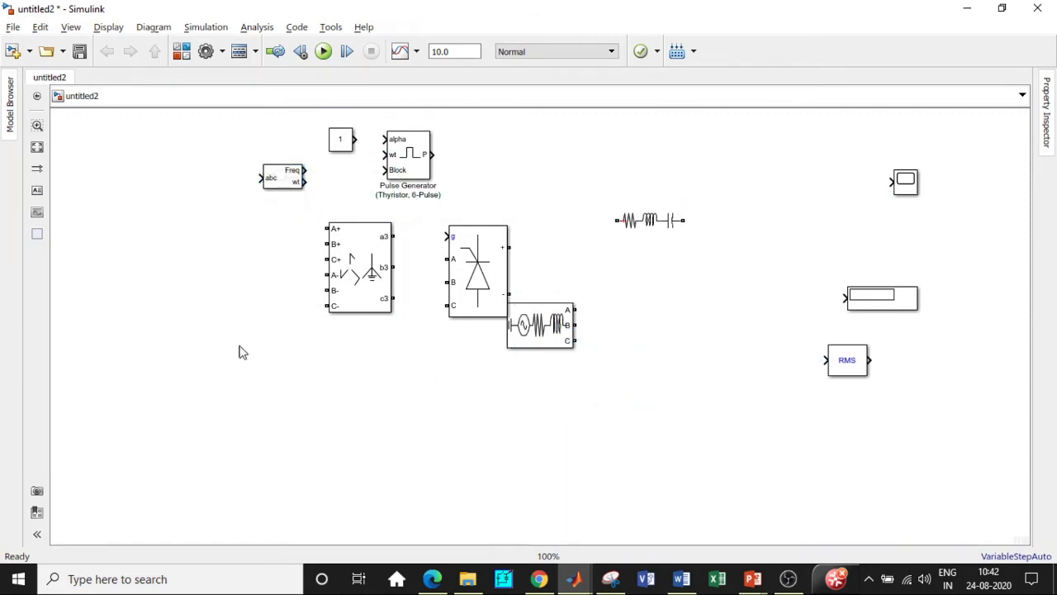
pyautogui.moveTo(239, 352); pyautogui.dragTo(236, 298)
pyautogui.moveTo(550, 335); pyautogui.dragTo(116, 327)
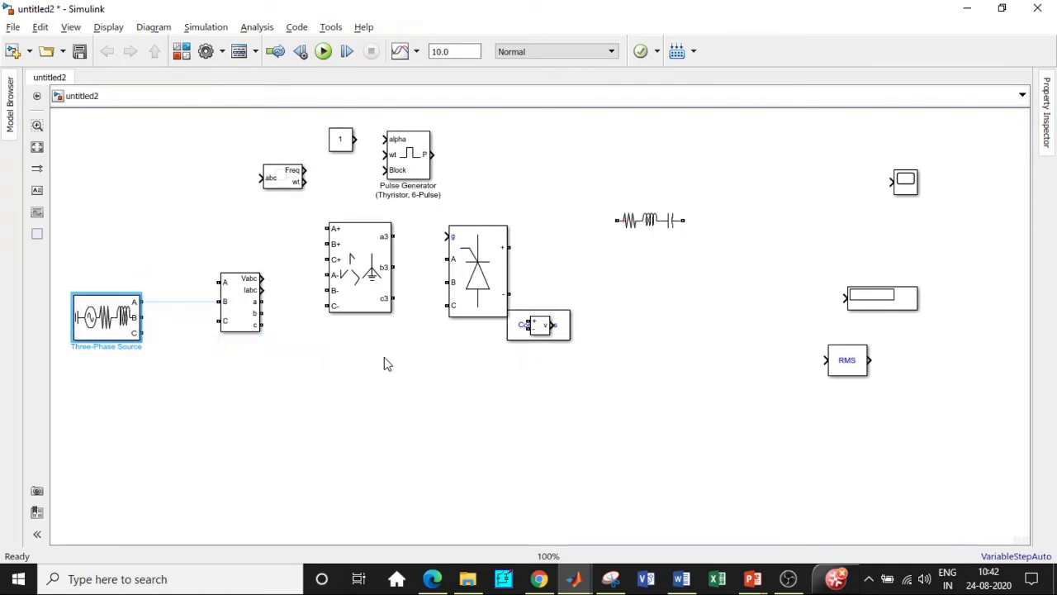
pyautogui.moveTo(564, 329); pyautogui.dragTo(160, 142)
pyautogui.moveTo(545, 330); pyautogui.dragTo(793, 230)
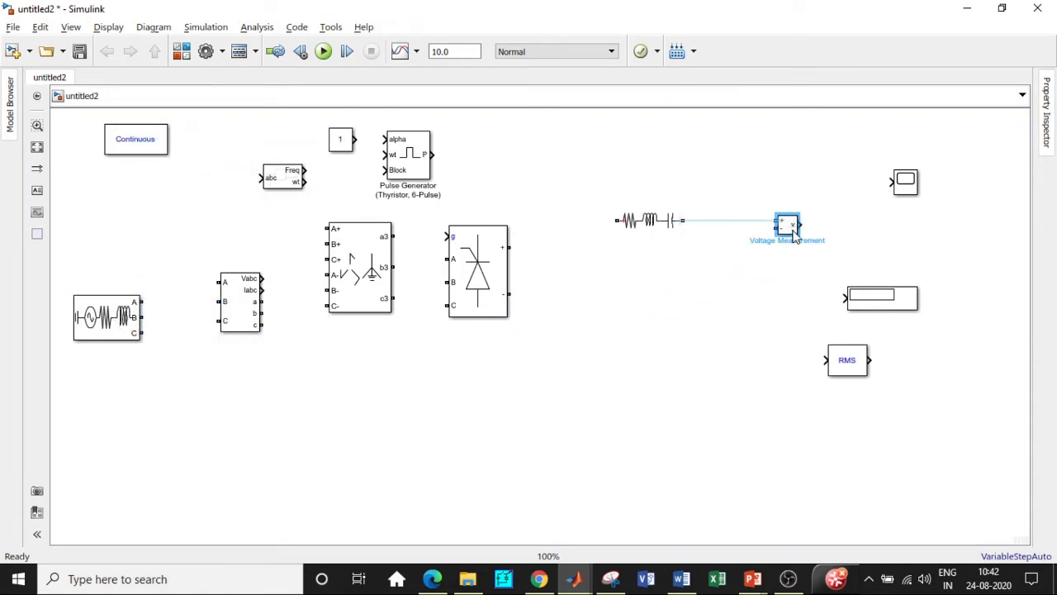
# - Shrink the Zigzag transformer and Universal Bridge blocks to compact sizes and shift the transformer slightly toward the bridge
pyautogui.click(363, 268)
pyautogui.moveTo(398, 318); pyautogui.dragTo(388, 261)
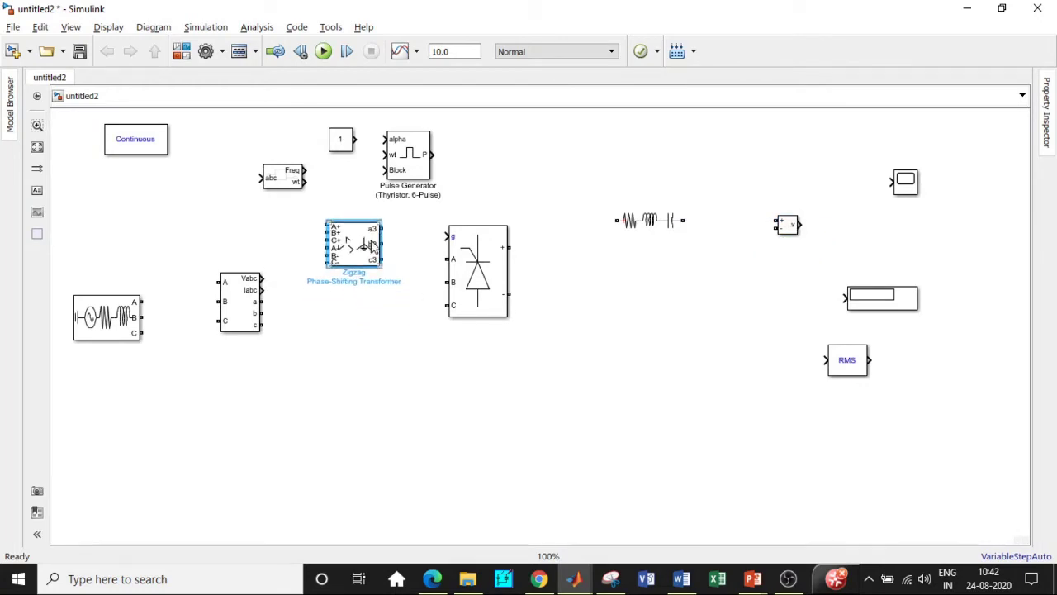
pyautogui.click(472, 281)
pyautogui.moveTo(509, 317); pyautogui.dragTo(464, 254)
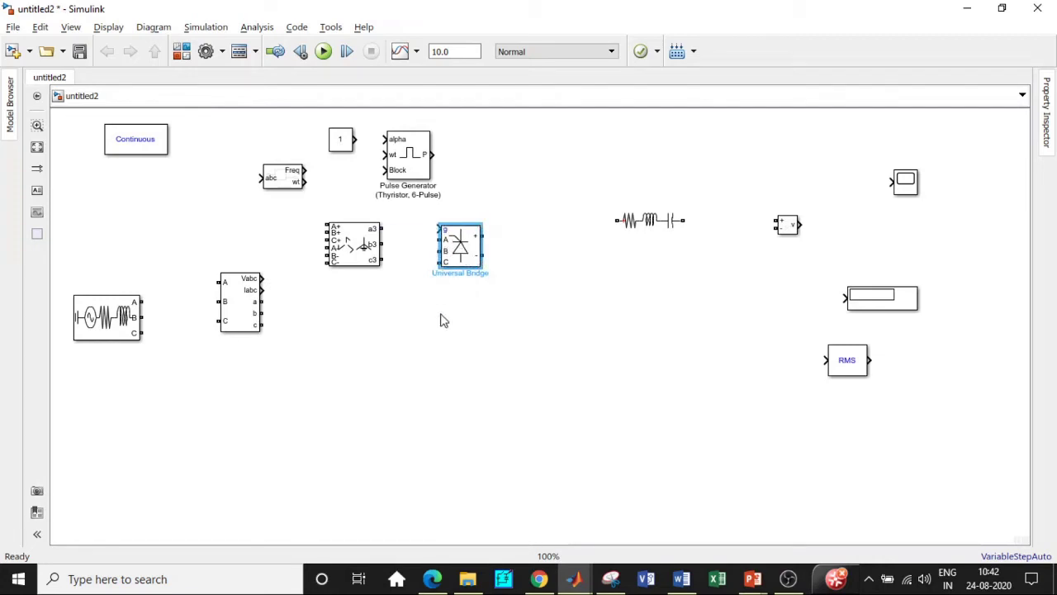
pyautogui.moveTo(352, 245); pyautogui.dragTo(368, 243)
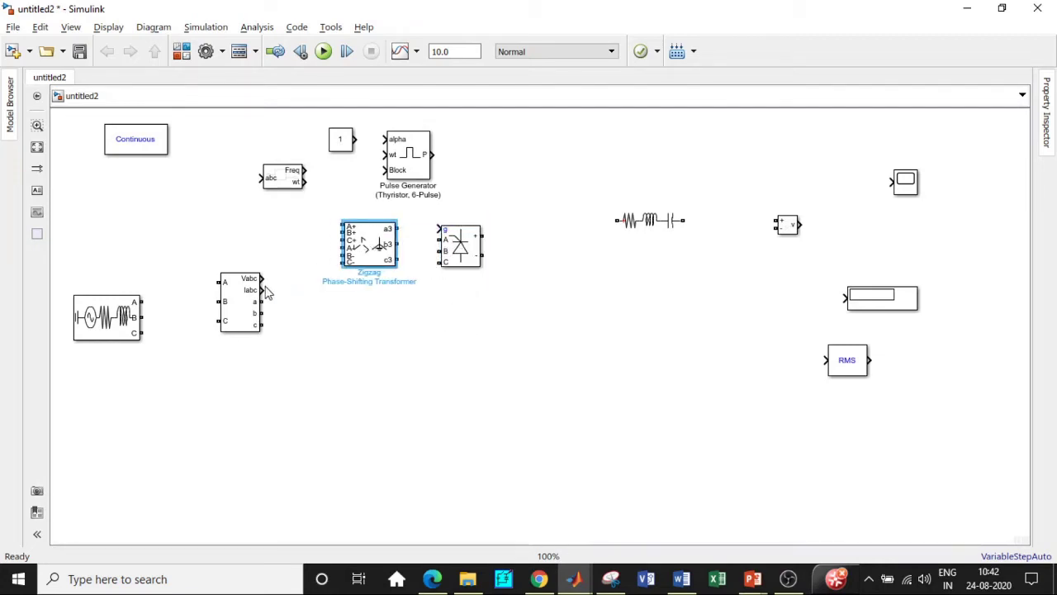
# - Set the Zigzag Phase-Shifting Transformer's nominal power and frequency to [50e3 50]
pyautogui.doubleClick(374, 244)
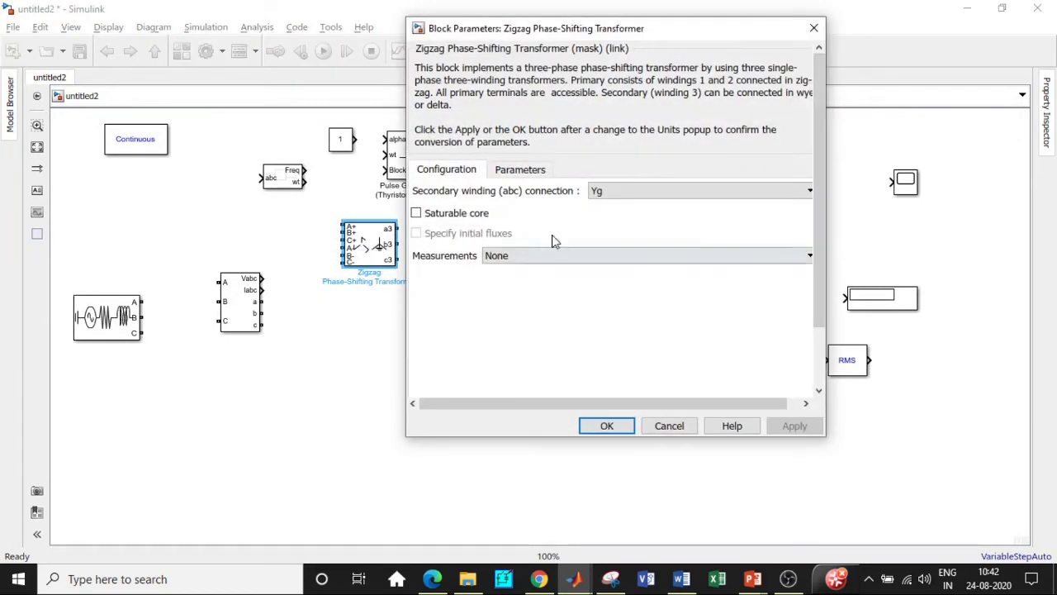
pyautogui.click(523, 170)
pyautogui.doubleClick(655, 214)
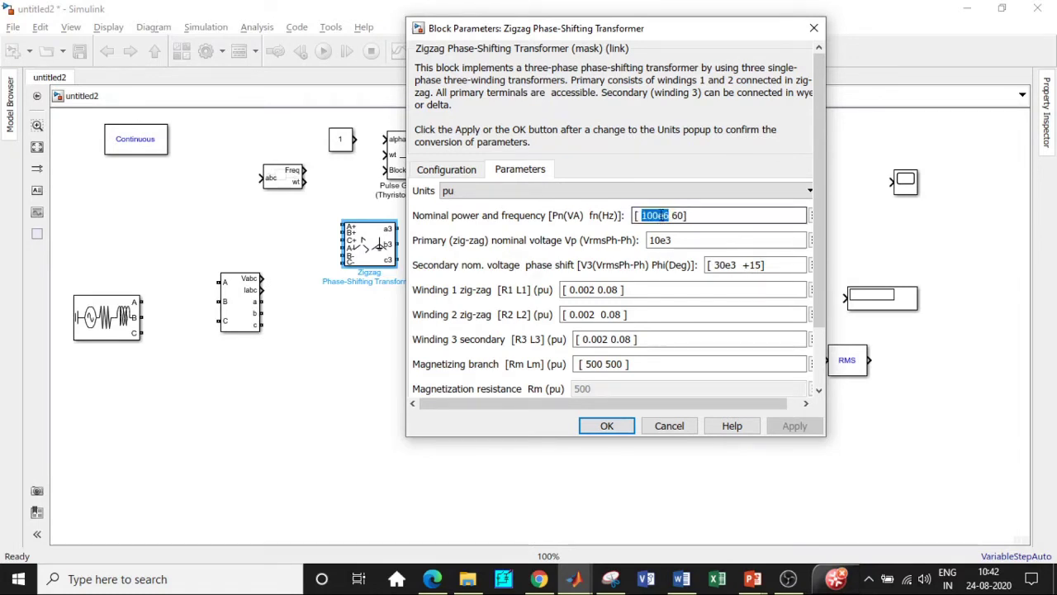
pyautogui.write('50e3')
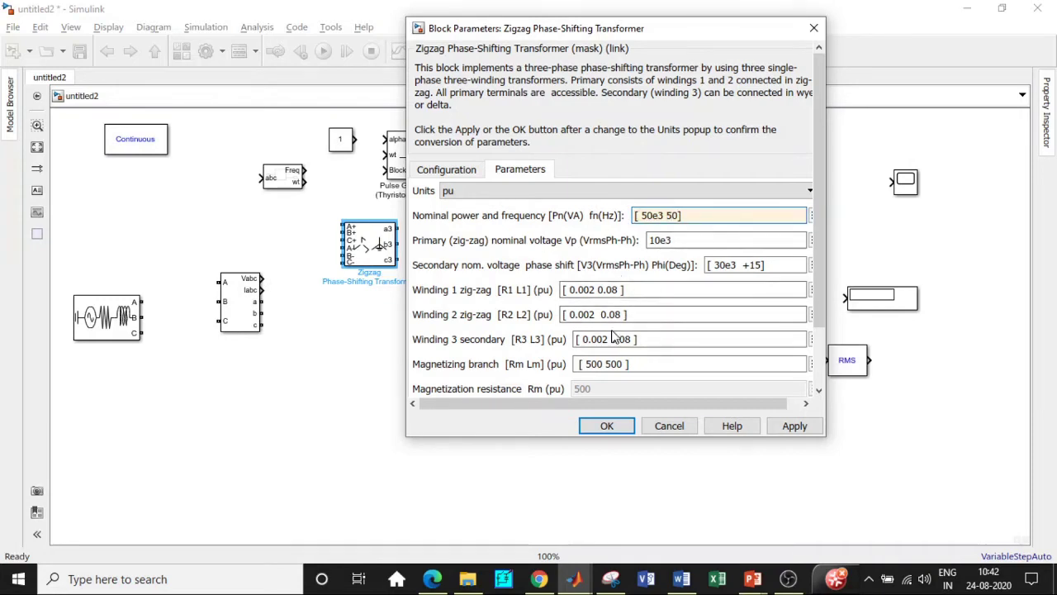
pyautogui.click(618, 427)
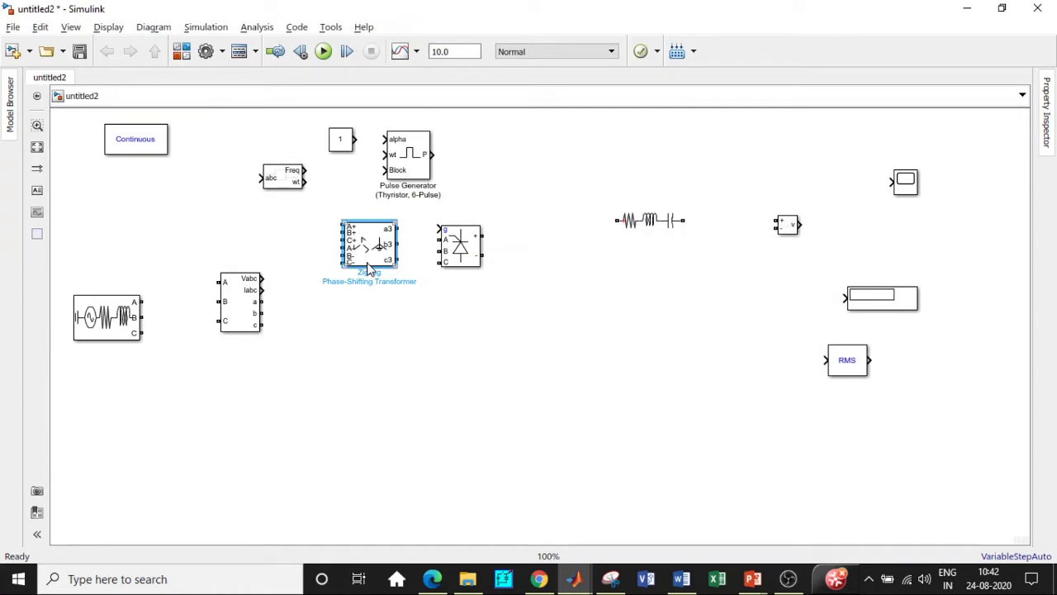
# - Make three copies of the Zigzag Phase-Shifting Transformer and stack them in a column below the original
pyautogui.moveTo(377, 245); pyautogui.dragTo(377, 305)
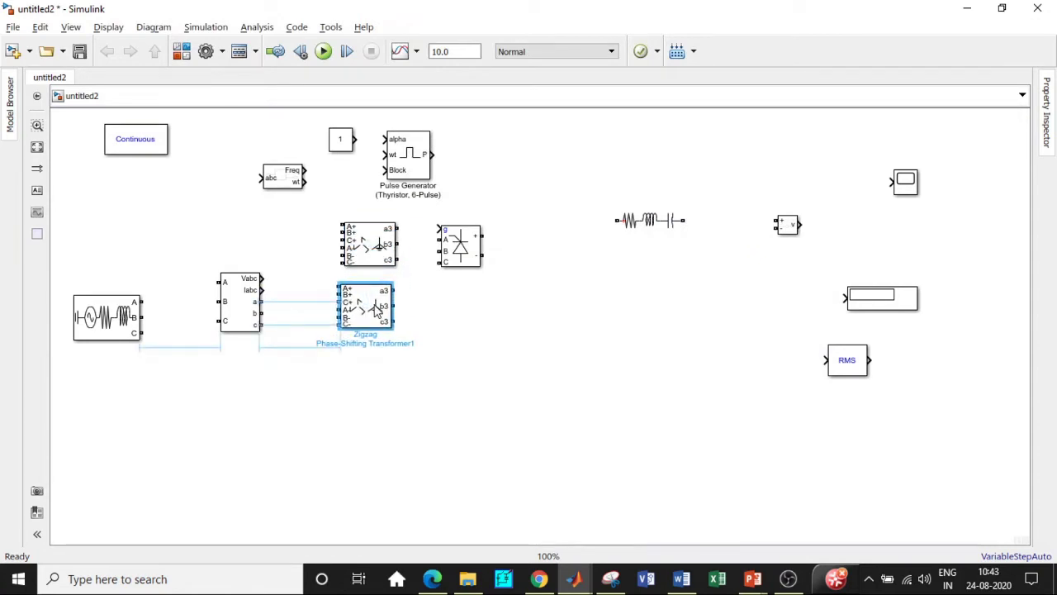
pyautogui.hotkey('ctrl', 'v')
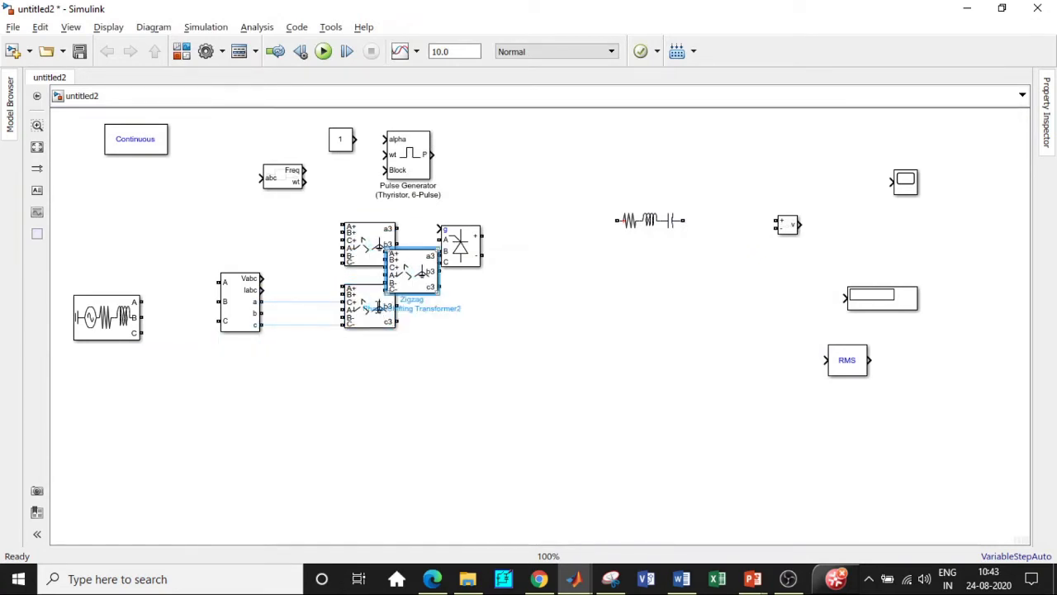
pyautogui.moveTo(421, 271); pyautogui.dragTo(379, 360)
pyautogui.hotkey('ctrl', 'v')
pyautogui.moveTo(431, 293); pyautogui.dragTo(366, 421)
# - Extend the transformer column downward with three more Zigzag Phase-Shifting Transformer copies
pyautogui.scroll(-1, 593, 324)
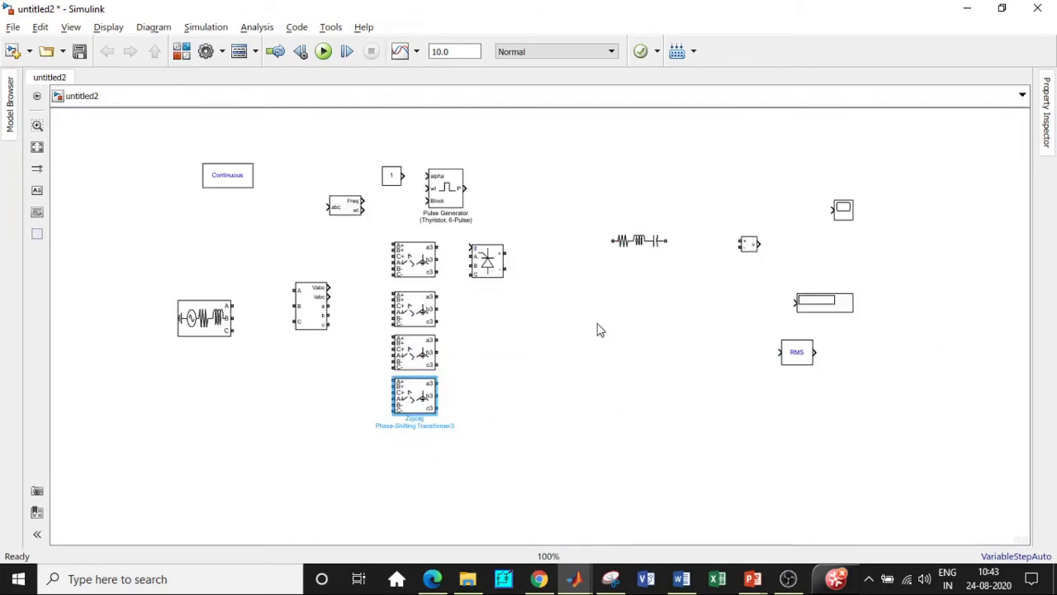
pyautogui.hotkey('ctrl', 'v')
pyautogui.moveTo(500, 312); pyautogui.dragTo(429, 446)
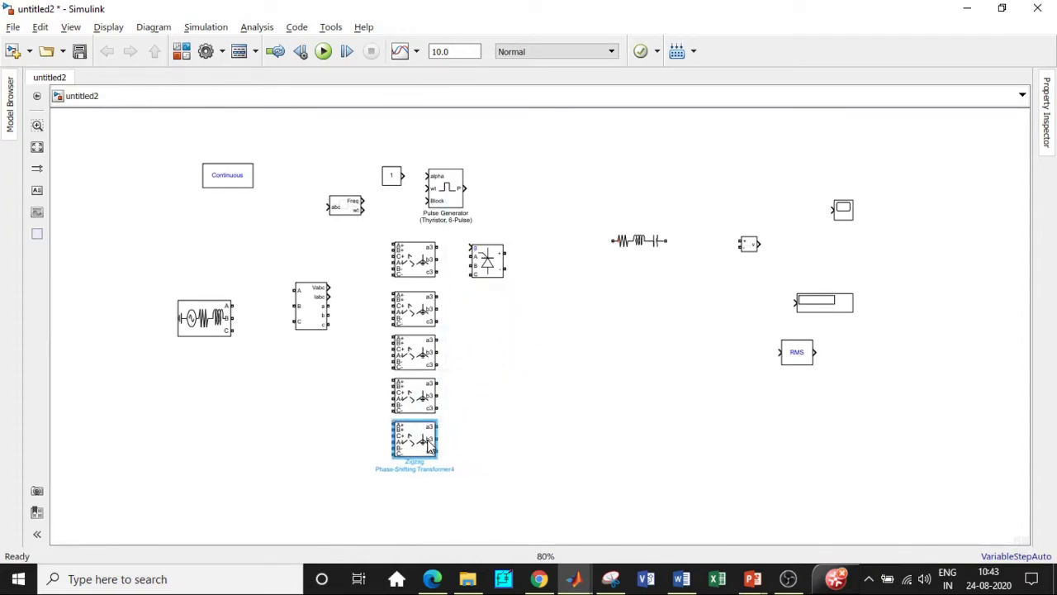
pyautogui.hotkey('ctrl', 'v')
pyautogui.moveTo(533, 329); pyautogui.dragTo(436, 486)
pyautogui.hotkey('ctrl', 'v')
pyautogui.moveTo(552, 340); pyautogui.dragTo(419, 528)
# - Move the Pulse Generator, Constant, PLL and Universal Bridge up, and add an eighth transformer copy above the column
pyautogui.moveTo(460, 189); pyautogui.dragTo(492, 145)
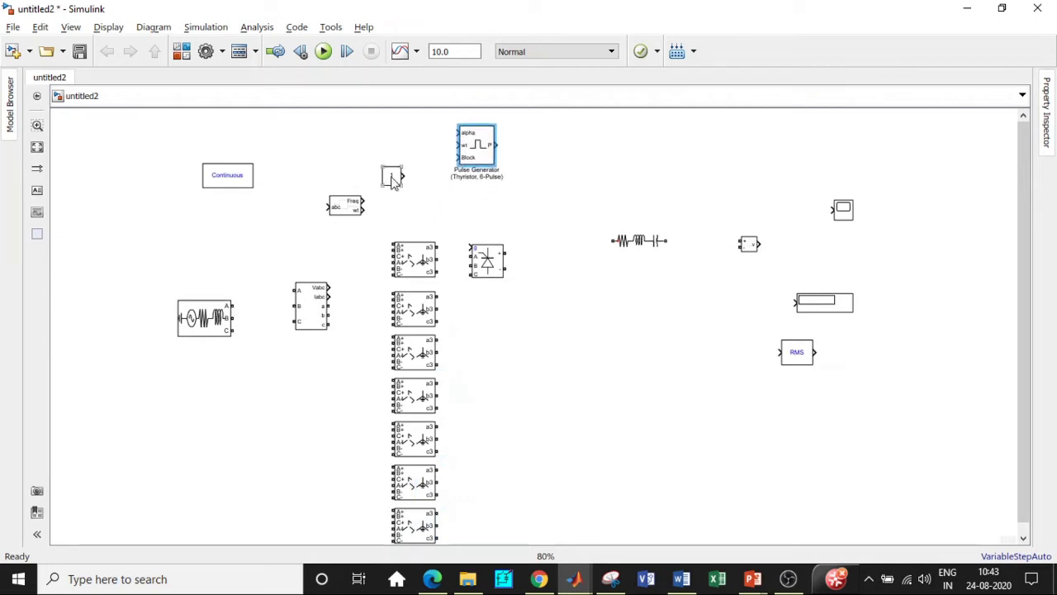
pyautogui.moveTo(397, 182); pyautogui.dragTo(389, 138)
pyautogui.moveTo(341, 208); pyautogui.dragTo(336, 180)
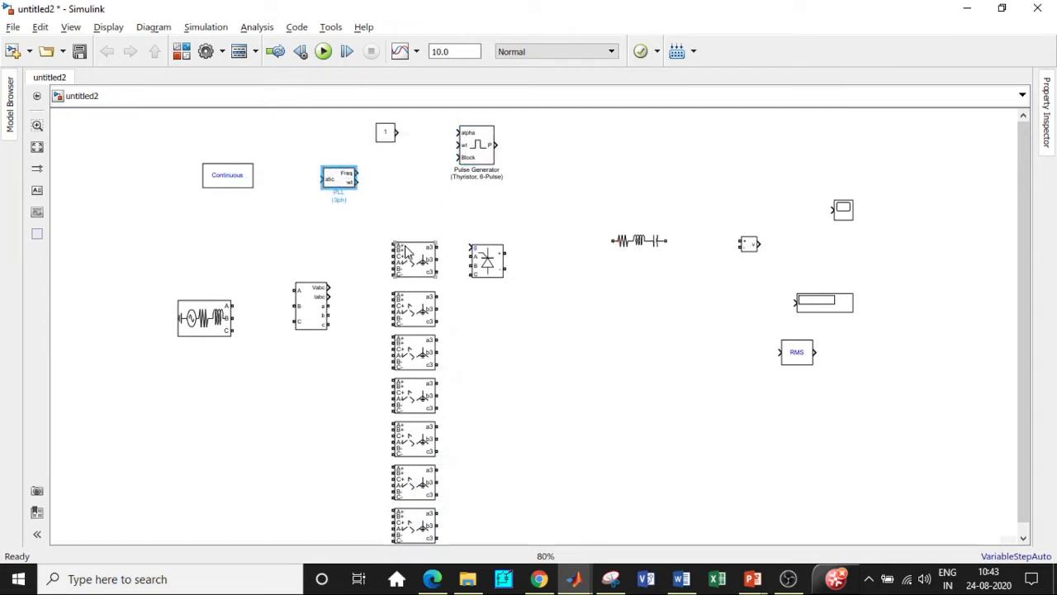
pyautogui.moveTo(430, 269); pyautogui.dragTo(426, 211)
pyautogui.moveTo(487, 261); pyautogui.dragTo(487, 208)
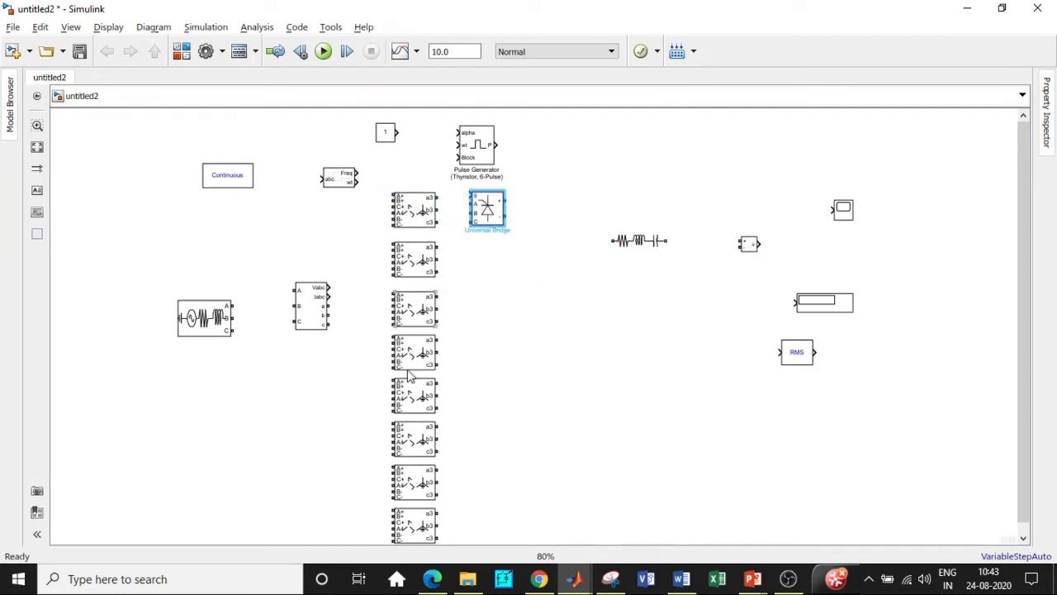
# - Check the electrical parameters of the topmost Zigzag transformer and close them without changes
pyautogui.doubleClick(412, 209)
pyautogui.click(558, 155)
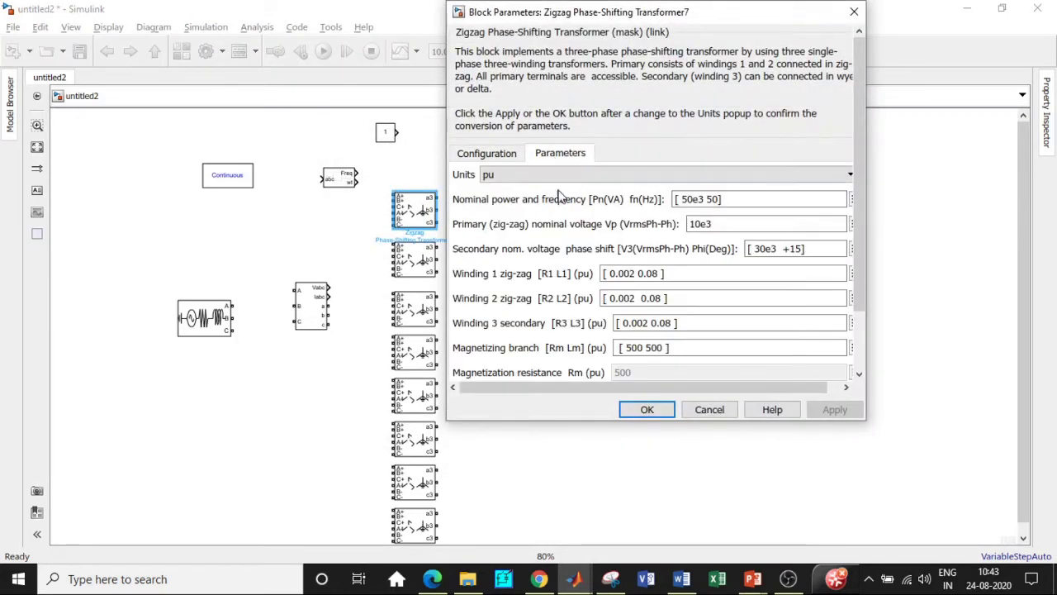
pyautogui.click(854, 12)
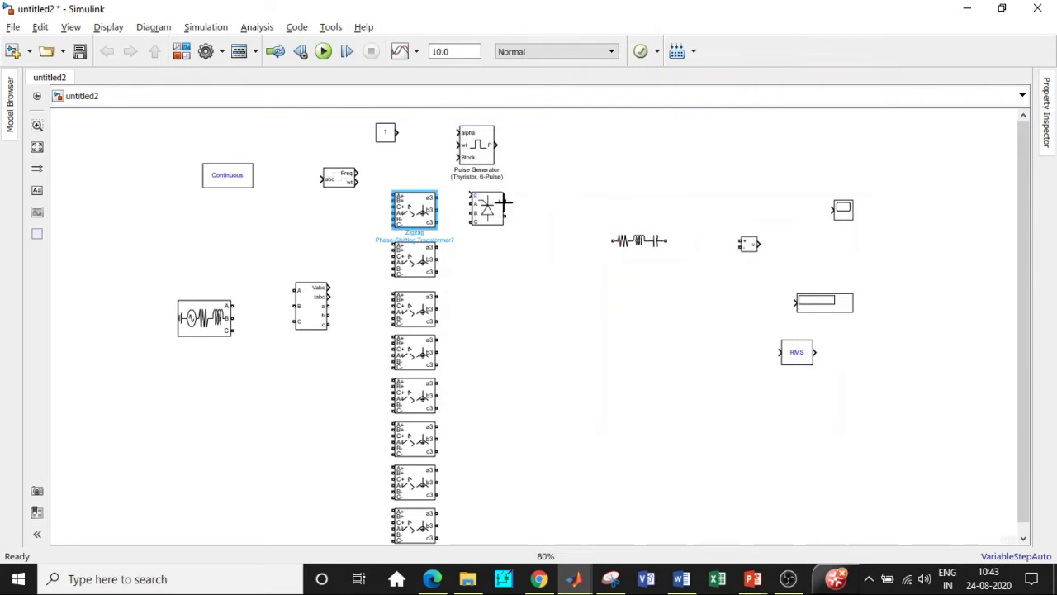
# - Duplicate the Universal Bridge into a column of eight, one beside each Zigzag transformer
pyautogui.scroll(-2, 747, 320)
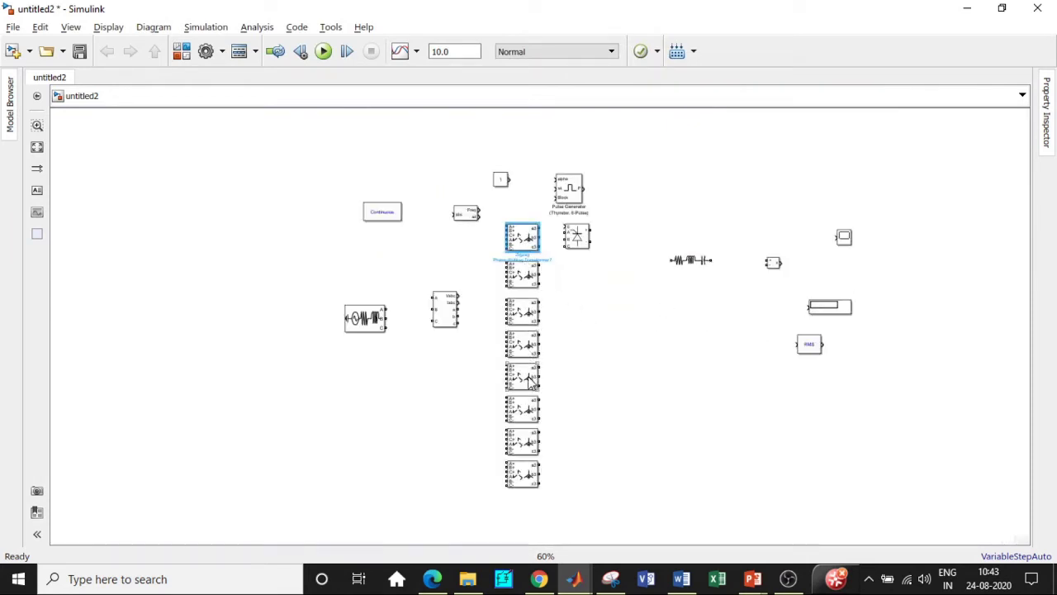
pyautogui.scroll(2, 608, 400)
pyautogui.scroll(-1, 608, 395)
pyautogui.click(573, 183)
pyautogui.moveTo(569, 194); pyautogui.dragTo(567, 471)
pyautogui.hotkey('ctrl', 'v')
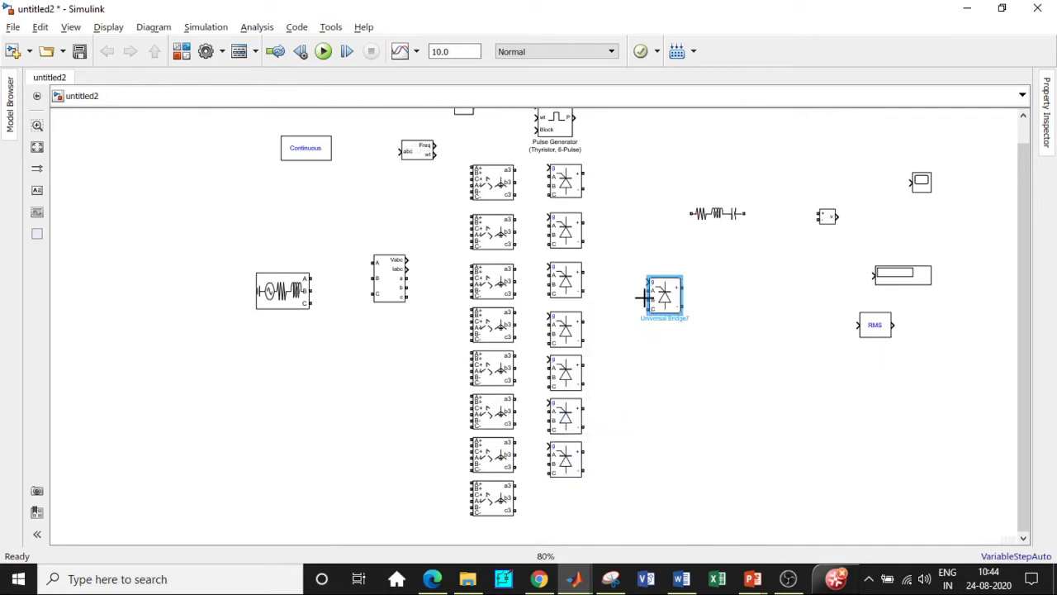
pyautogui.moveTo(656, 319); pyautogui.dragTo(566, 507)
pyautogui.click(637, 440)
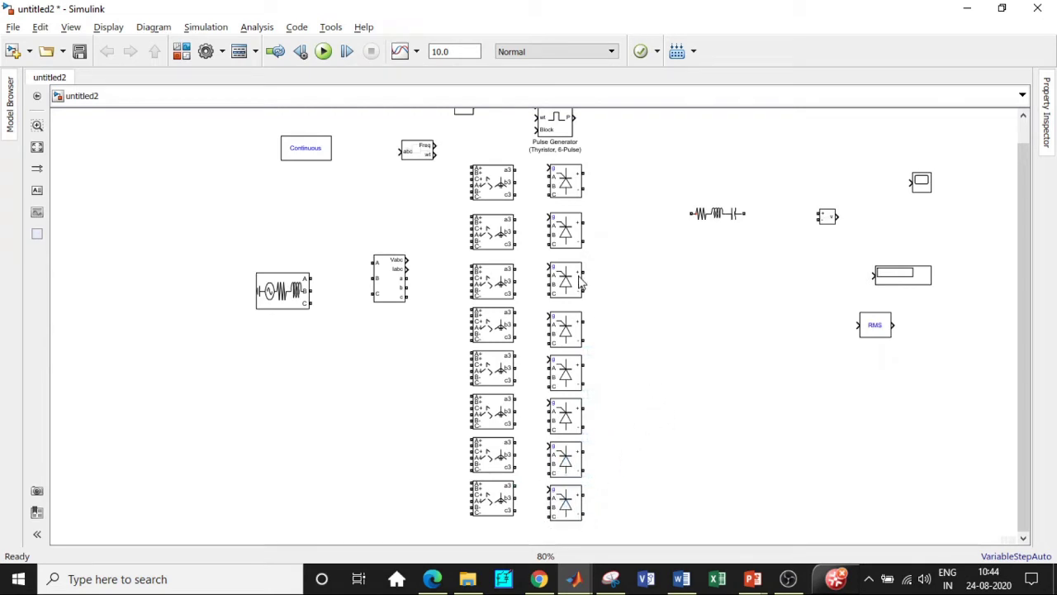
# - Connect the a3, b3 and c3 outputs of all eight Zigzag transformers to the A, B and C inputs of their adjacent bridges
pyautogui.moveTo(514, 170); pyautogui.dragTo(549, 343)
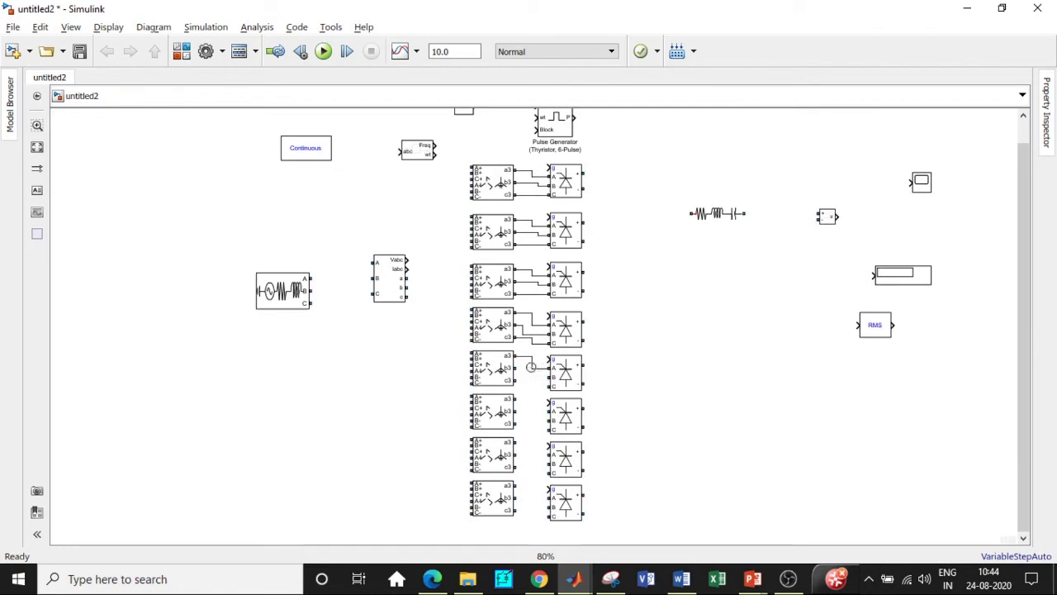
pyautogui.moveTo(516, 357)
pyautogui.mouseDown()
pyautogui.moveTo(549, 377)
pyautogui.moveTo(517, 380)
pyautogui.moveTo(549, 385)
pyautogui.moveTo(522, 402)
pyautogui.moveTo(549, 408)
pyautogui.moveTo(531, 417)
pyautogui.moveTo(549, 420)
pyautogui.moveTo(535, 454)
pyautogui.moveTo(548, 463)
pyautogui.moveTo(541, 496)
pyautogui.moveTo(551, 505)
pyautogui.moveTo(517, 506)
pyautogui.moveTo(544, 510)
pyautogui.mouseUp()
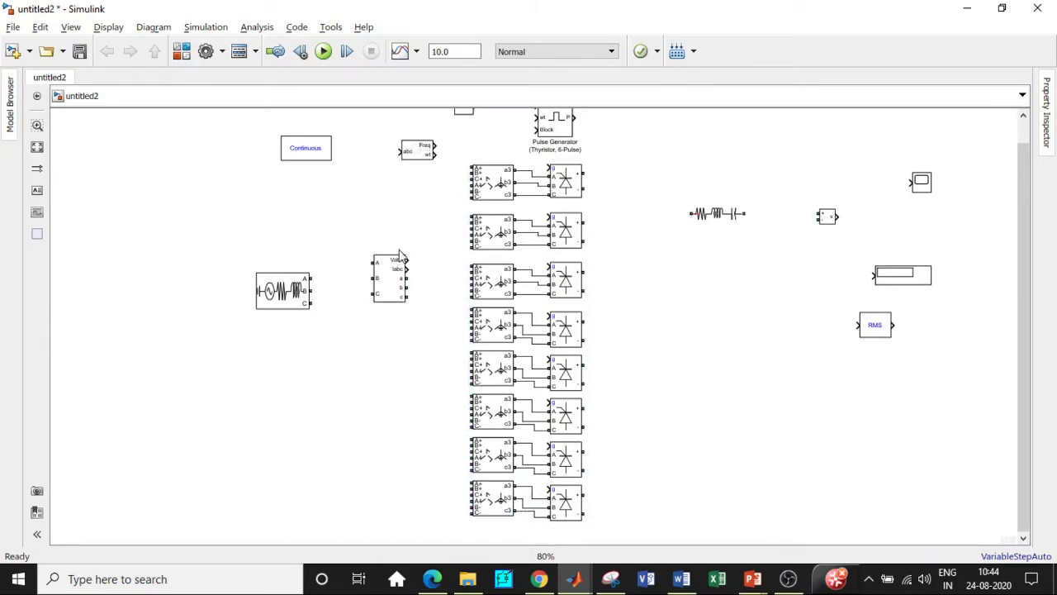
# - Move the Three-Phase Source and the Three-Phase V-I Measurement further left, away from the transformer column
pyautogui.moveTo(307, 289); pyautogui.dragTo(168, 304)
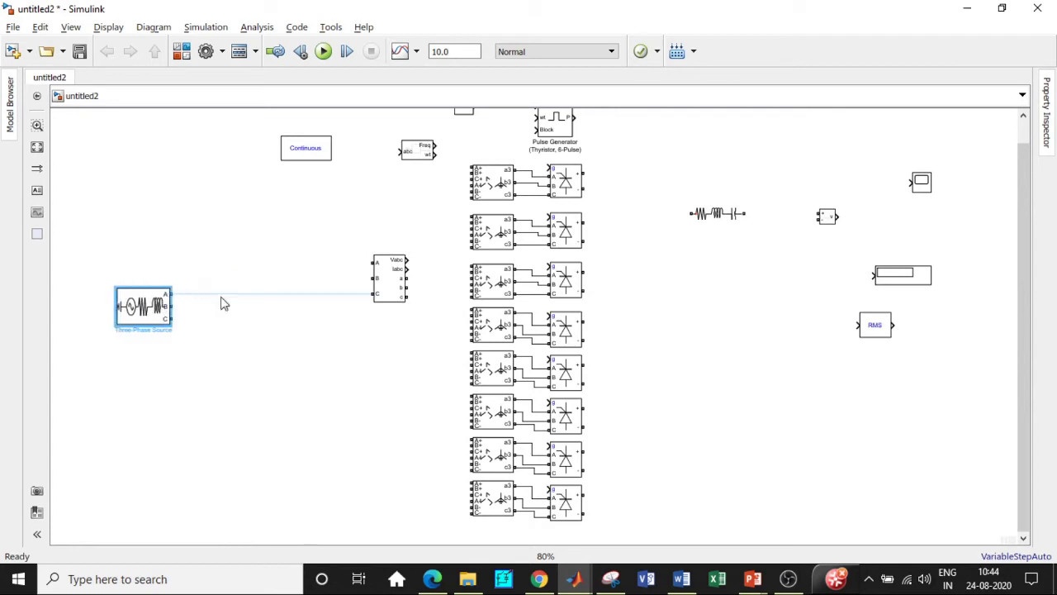
pyautogui.moveTo(368, 284); pyautogui.dragTo(259, 308)
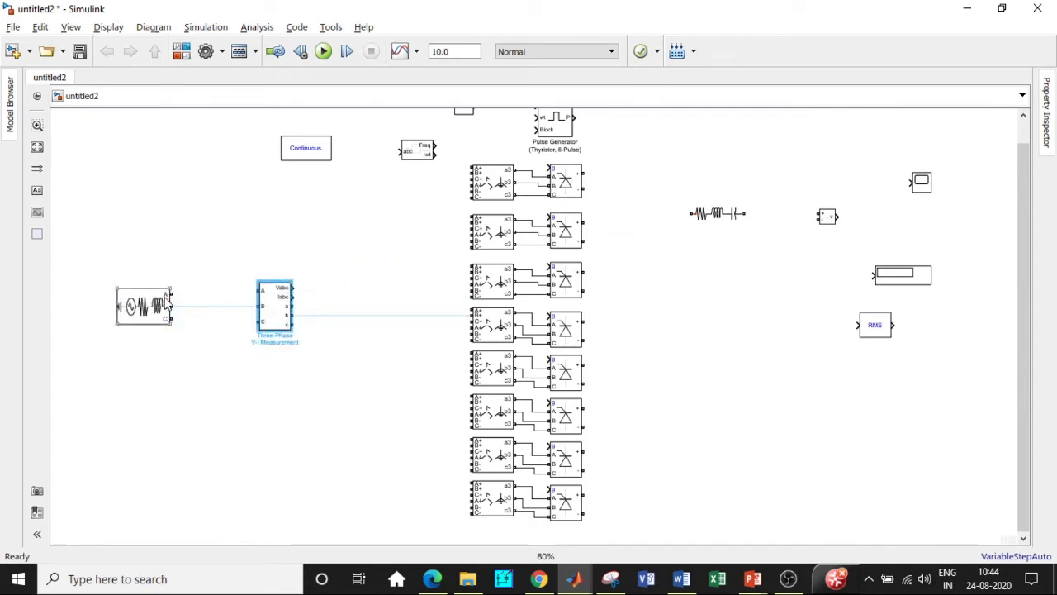
pyautogui.click(168, 304)
# - Set the Three-Phase V-I Measurement's current measurement to no
pyautogui.doubleClick(274, 310)
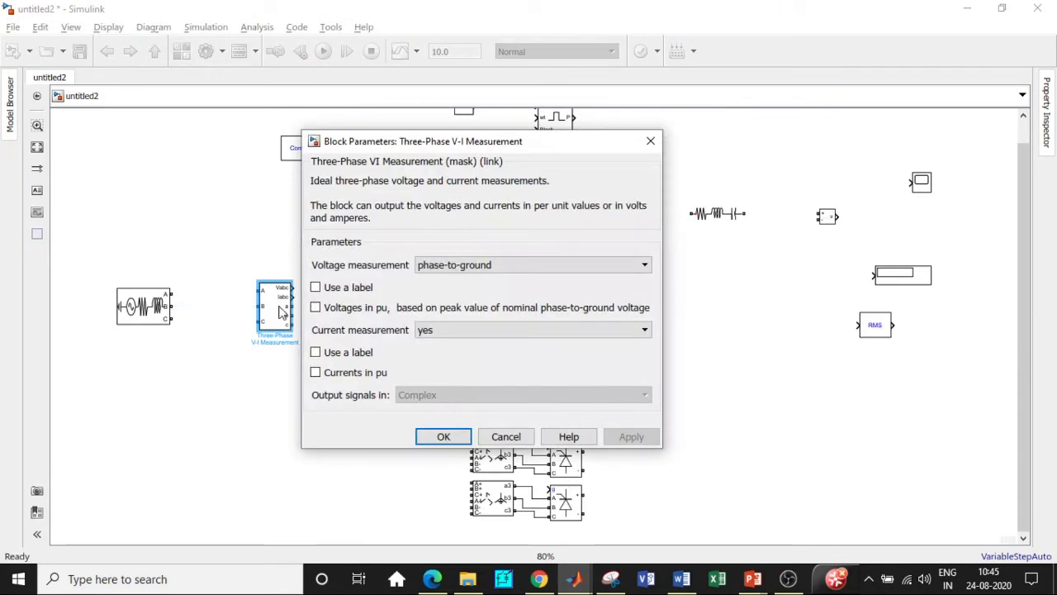
pyautogui.click(440, 329)
pyautogui.click(427, 347)
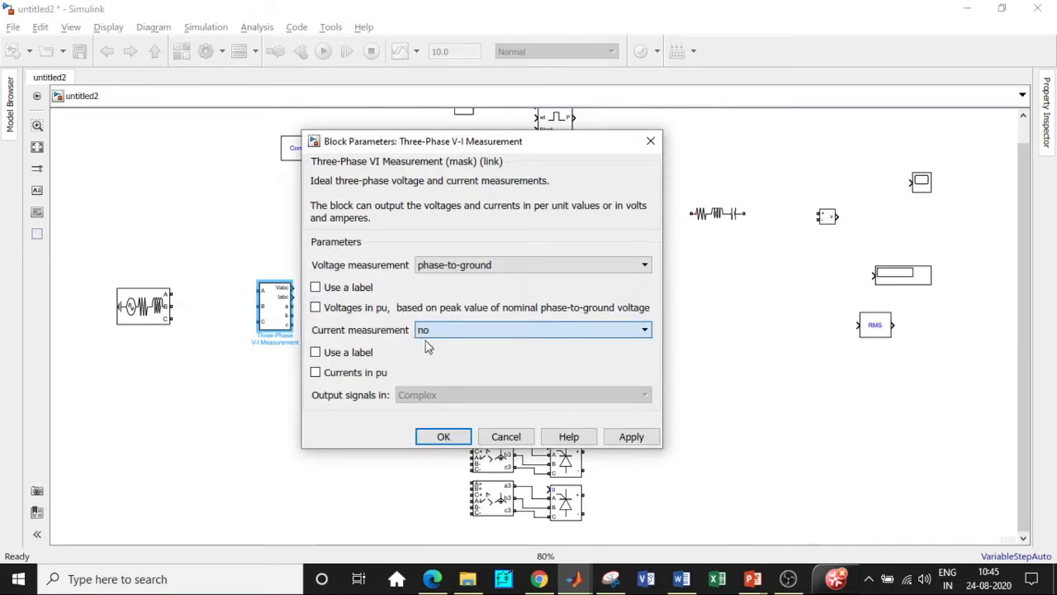
pyautogui.click(437, 397)
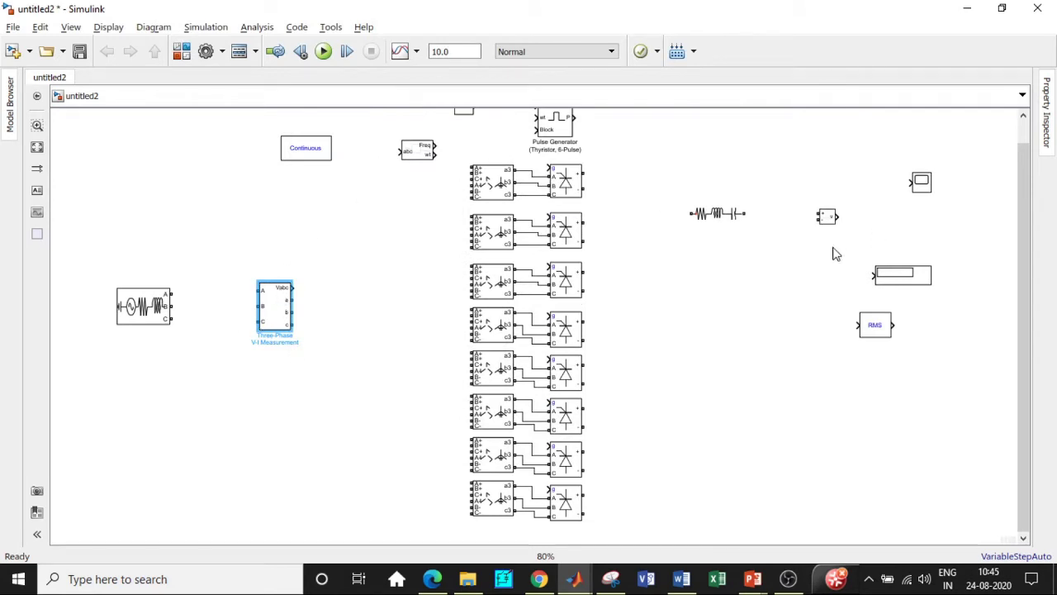
# - Connect the Three-Phase Source's A, B and C terminals to the matching A, B and C inputs of the V-I Measurement
pyautogui.scroll(1, 1024, 186)
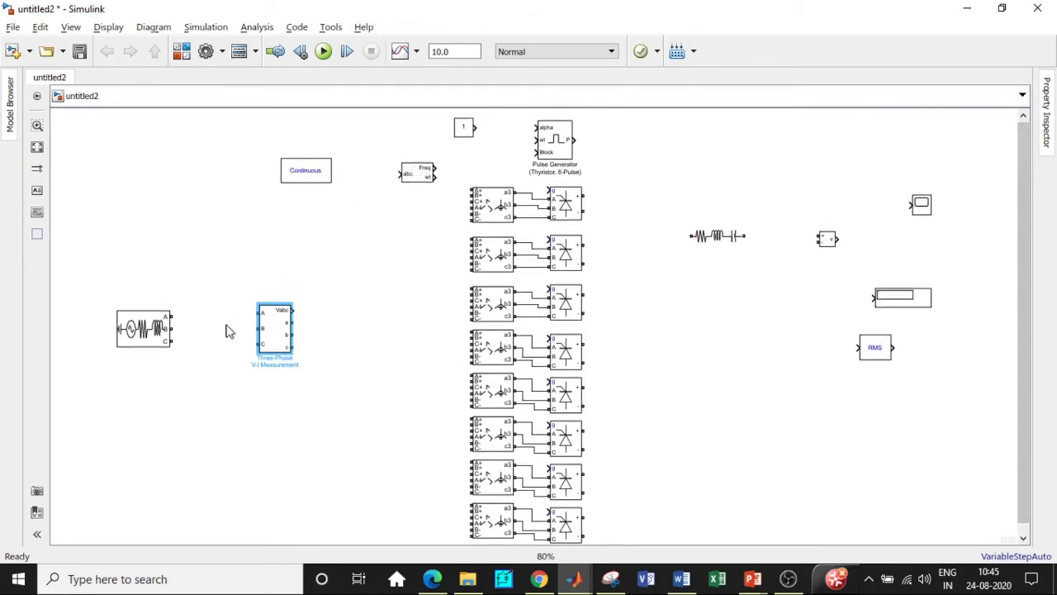
pyautogui.moveTo(170, 315); pyautogui.dragTo(259, 313)
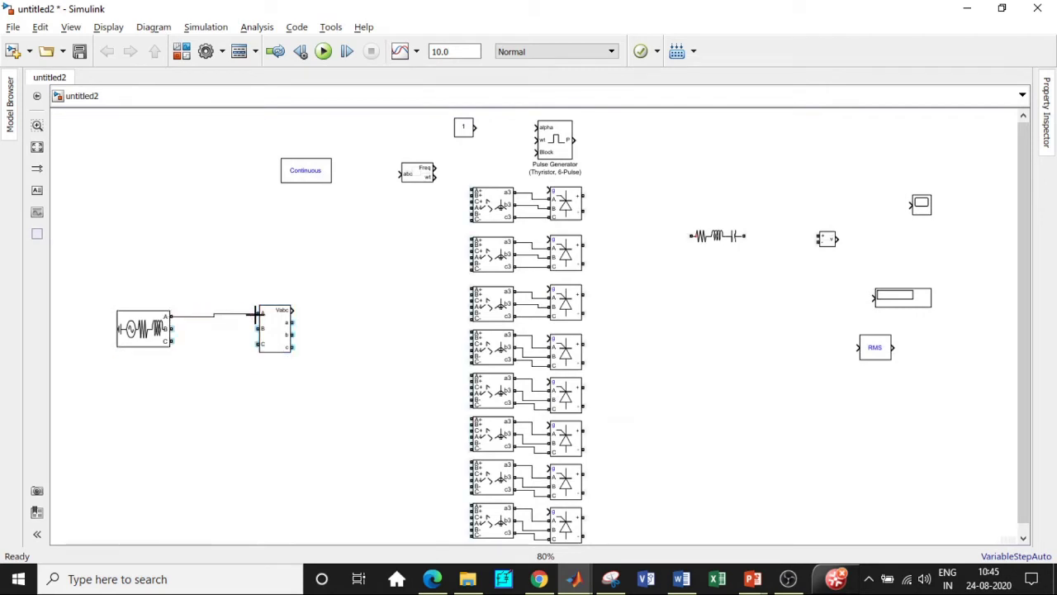
pyautogui.moveTo(171, 327); pyautogui.dragTo(259, 327)
pyautogui.moveTo(171, 341); pyautogui.dragTo(259, 345)
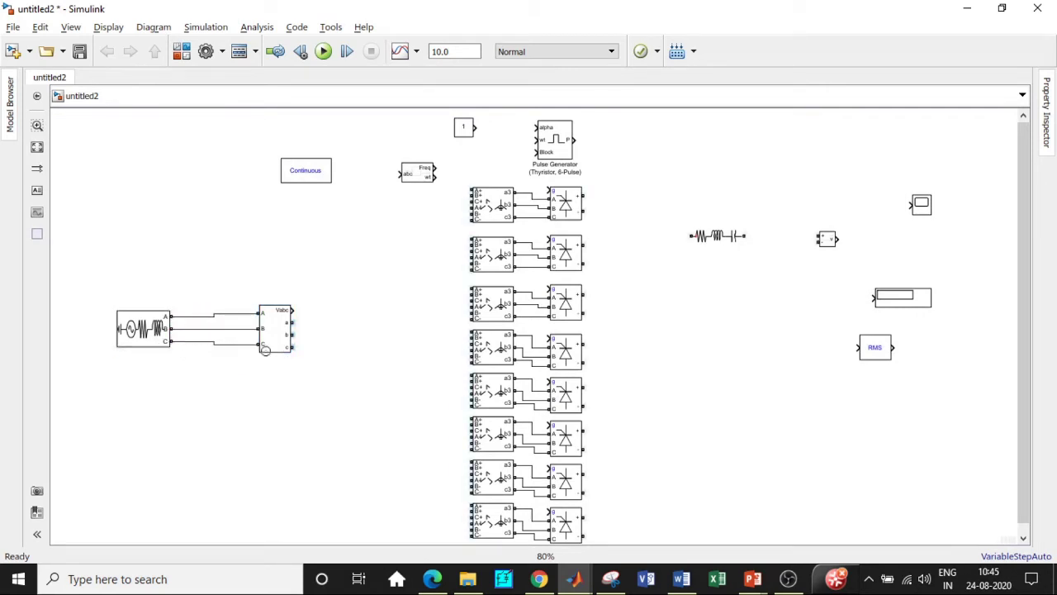
# - Wire Vabc to the PLL input and the PLL's wt to the Pulse Generator's wt, shifting the Continuous block and PLL left
pyautogui.moveTo(291, 311); pyautogui.dragTo(397, 174)
pyautogui.moveTo(302, 180); pyautogui.dragTo(197, 161)
pyautogui.click(411, 176)
pyautogui.moveTo(411, 176); pyautogui.dragTo(337, 173)
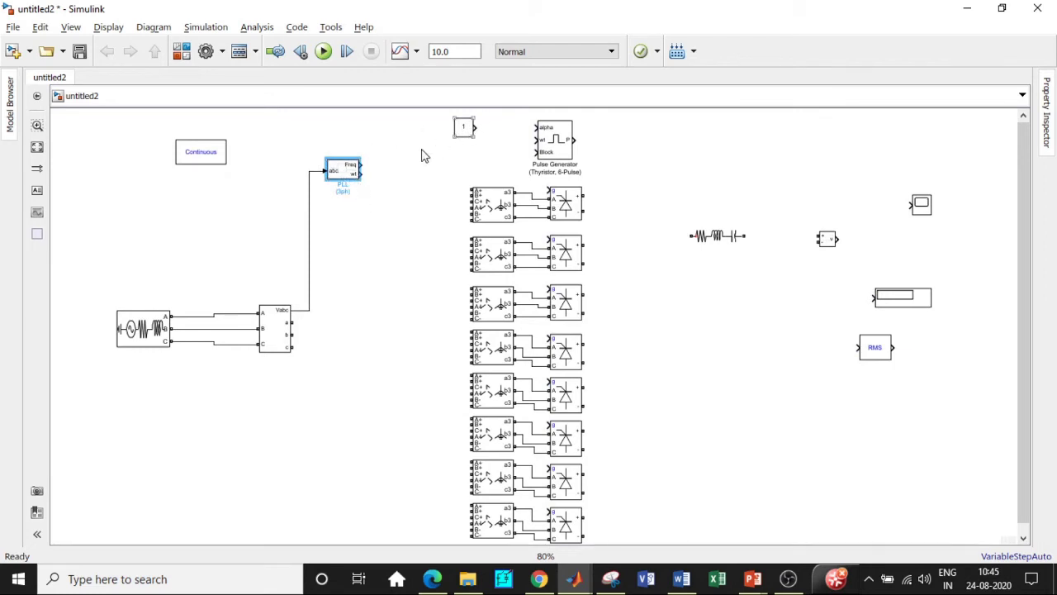
pyautogui.moveTo(361, 171); pyautogui.dragTo(537, 141)
# - Set the Three-Phase Source's phase-to-phase voltage to 254.05 Vrms and its frequency to 50 Hz
pyautogui.click(139, 334)
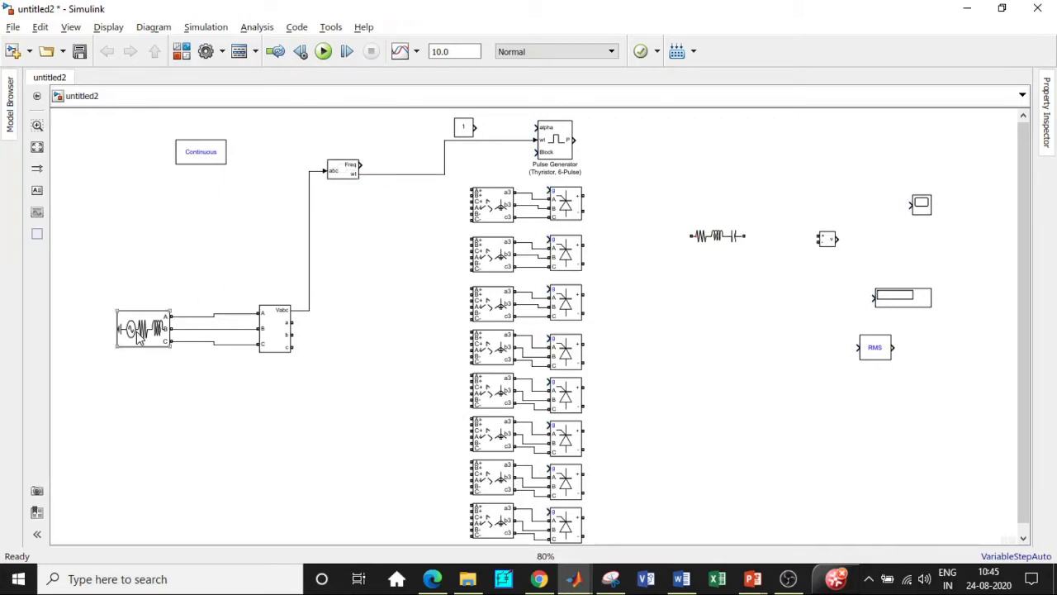
pyautogui.doubleClick(139, 334)
pyautogui.doubleClick(379, 274)
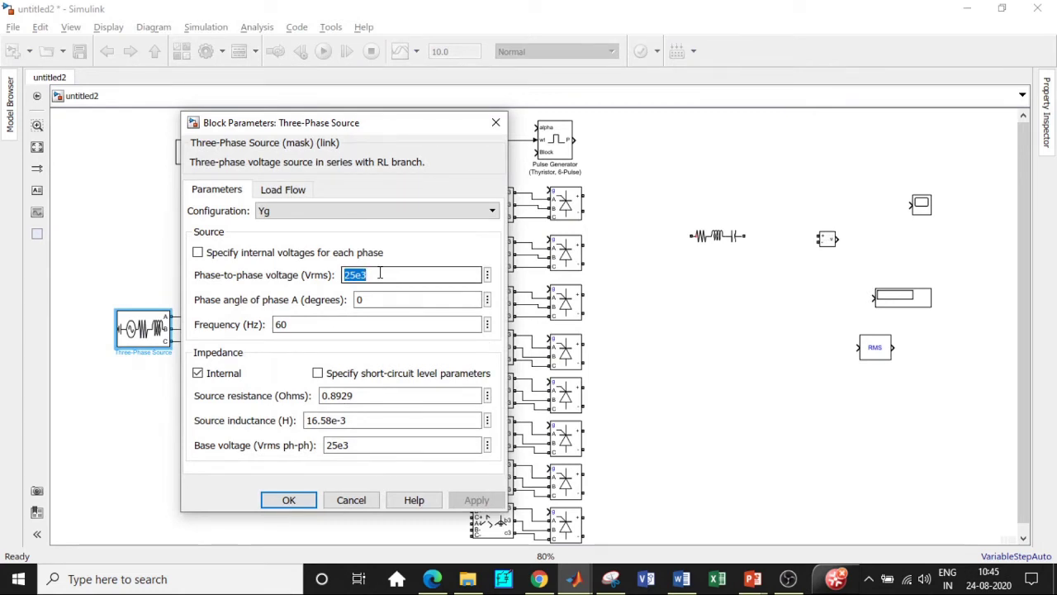
pyautogui.write('254.05')
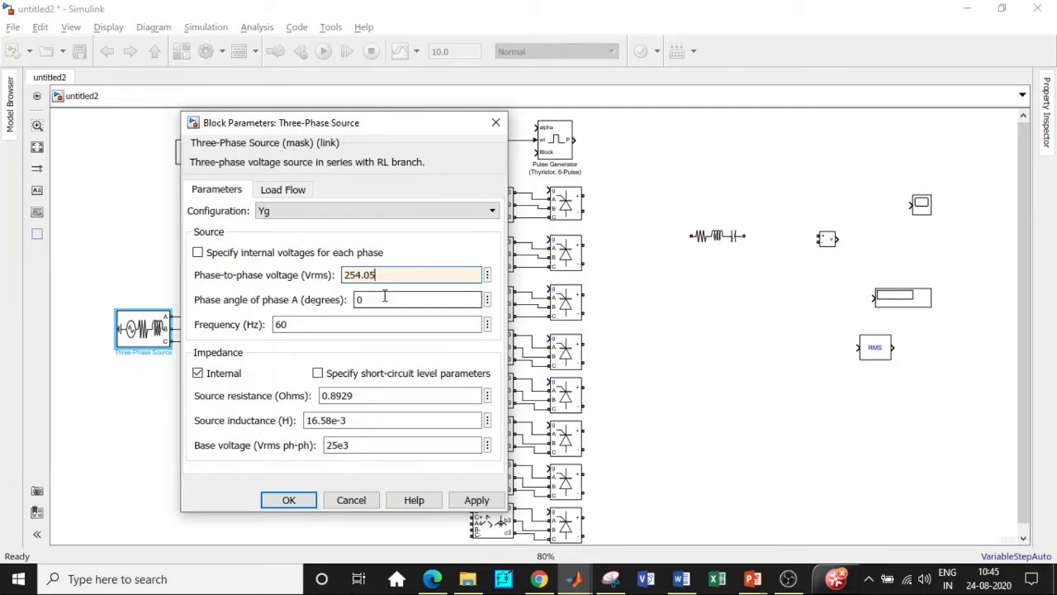
pyautogui.click(313, 322)
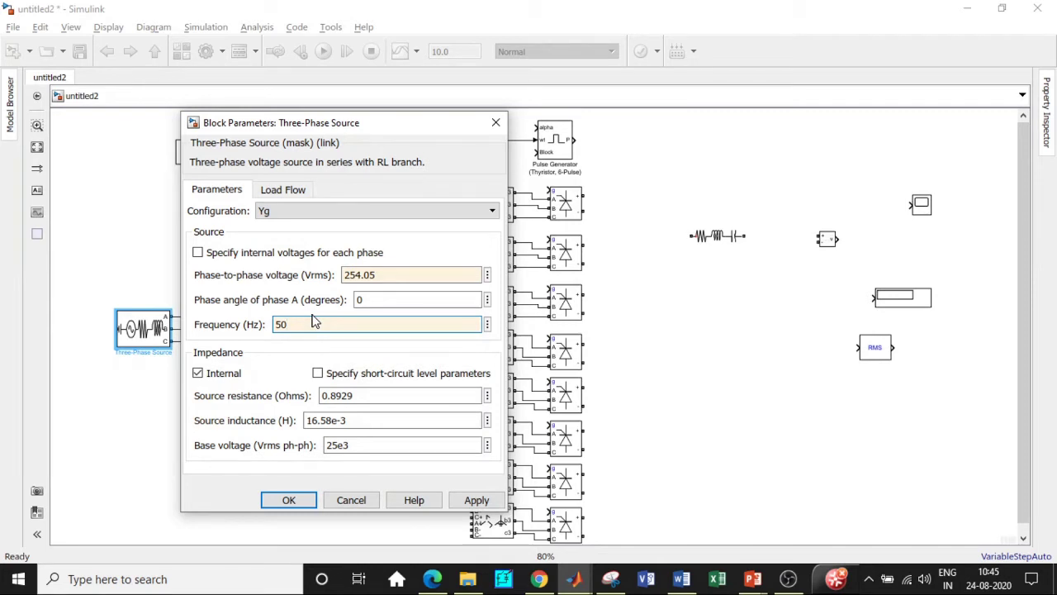
pyautogui.click(288, 501)
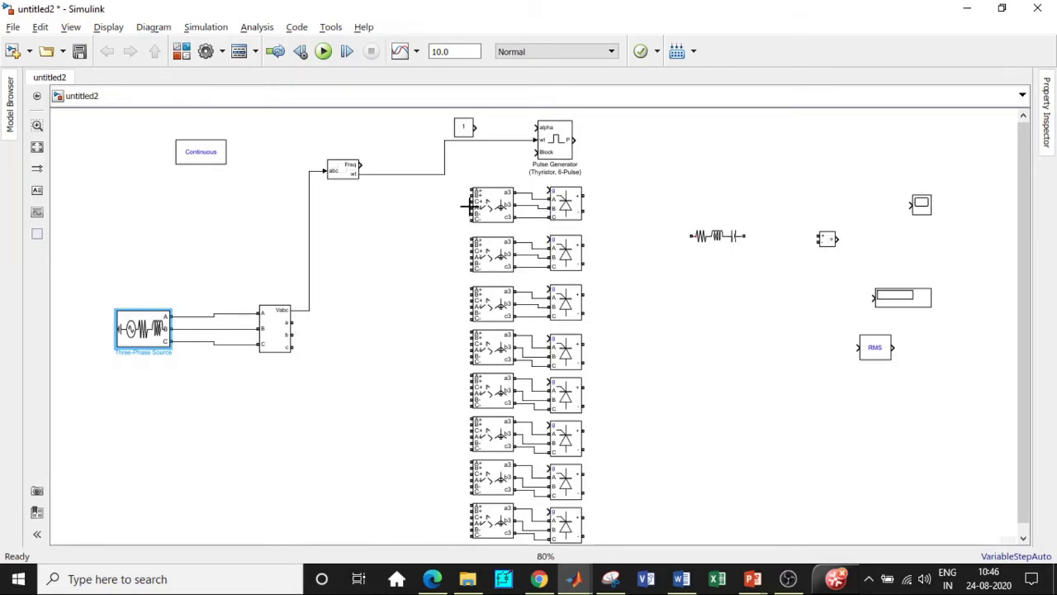
# - Join the A-, B- and C- terminals together on each of the eight Zigzag transformers
pyautogui.moveTo(471, 206); pyautogui.dragTo(456, 262)
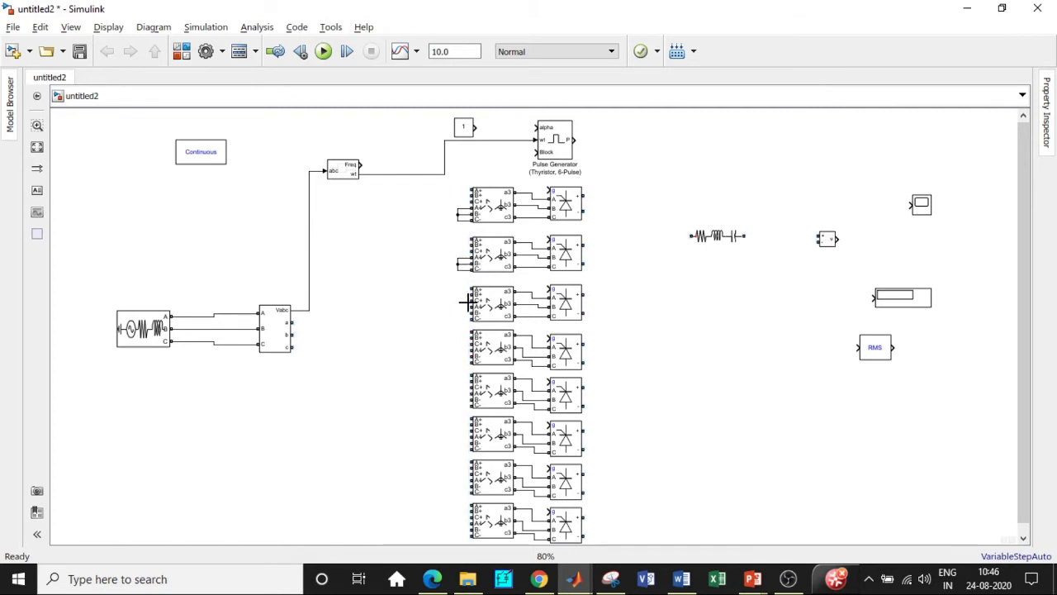
pyautogui.moveTo(469, 307)
pyautogui.mouseDown()
pyautogui.moveTo(455, 302)
pyautogui.moveTo(467, 312)
pyautogui.mouseUp()
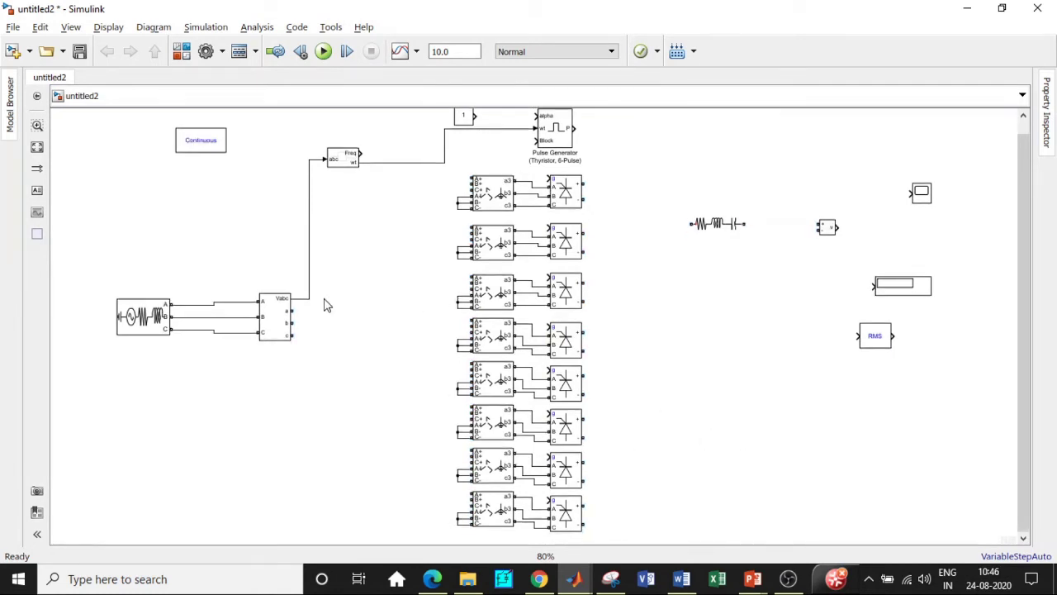
# - Connect the V-I Measurement's a, b and c outputs to A+, B+ and C+ of the topmost Zigzag transformer
pyautogui.scroll(1, 576, 305)
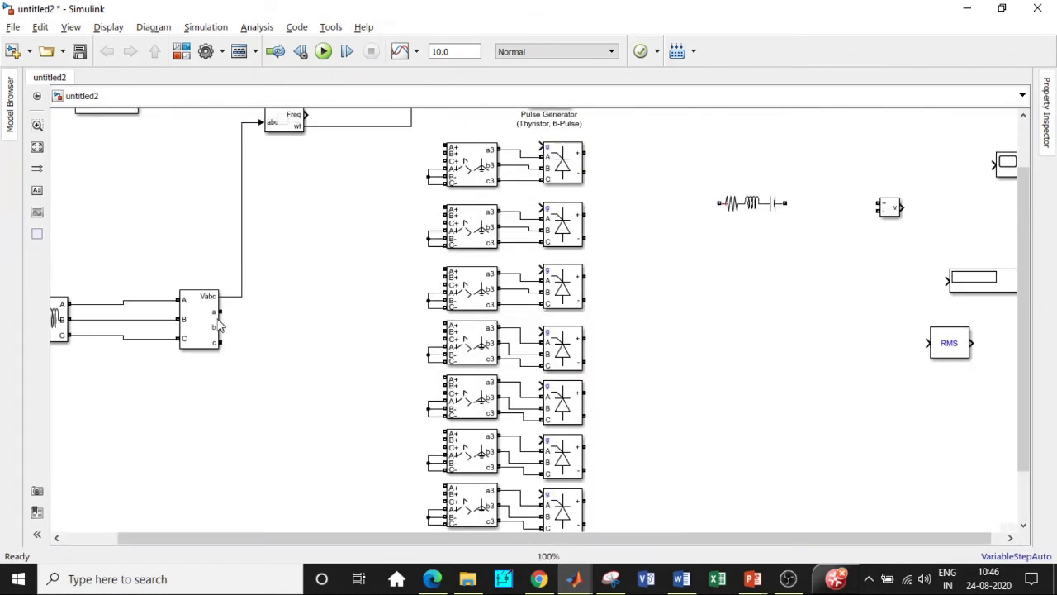
pyautogui.moveTo(219, 311)
pyautogui.mouseDown()
pyautogui.moveTo(368, 175)
pyautogui.moveTo(426, 147)
pyautogui.mouseUp()
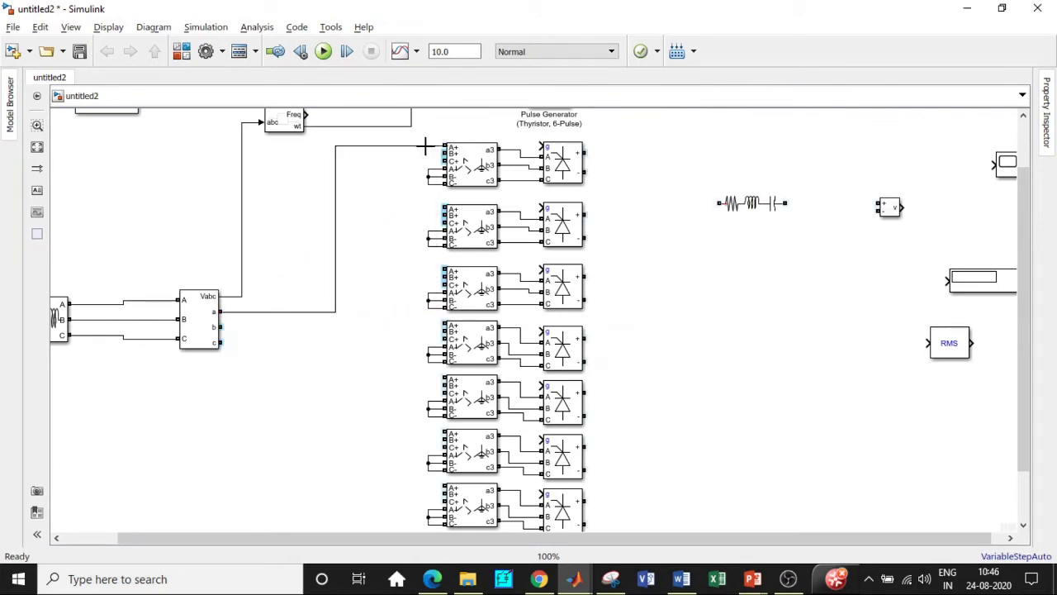
pyautogui.moveTo(219, 327)
pyautogui.mouseDown()
pyautogui.moveTo(446, 170)
pyautogui.moveTo(447, 154)
pyautogui.mouseUp()
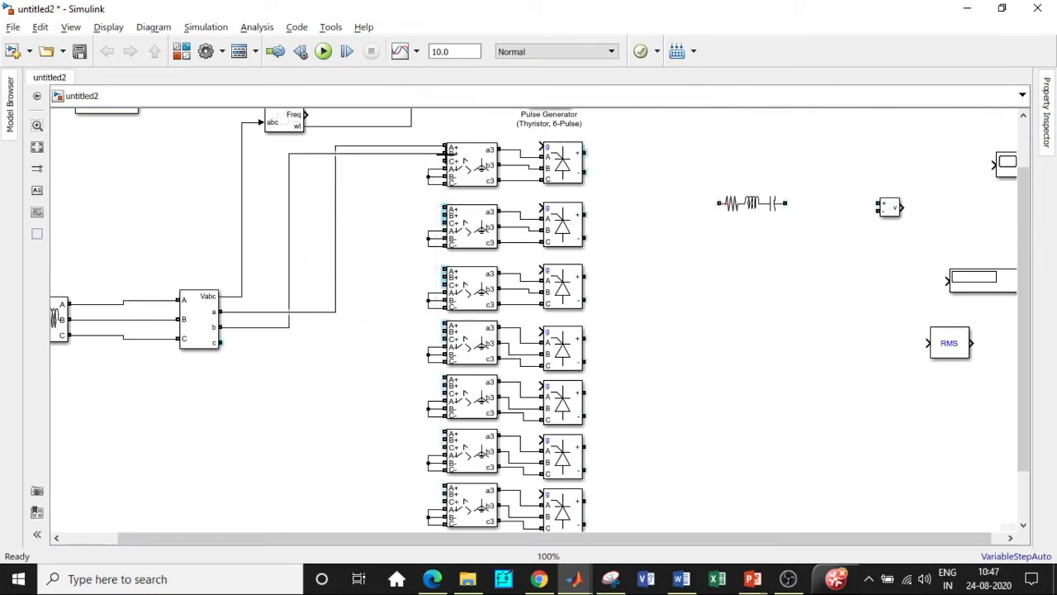
pyautogui.moveTo(219, 342); pyautogui.dragTo(447, 161)
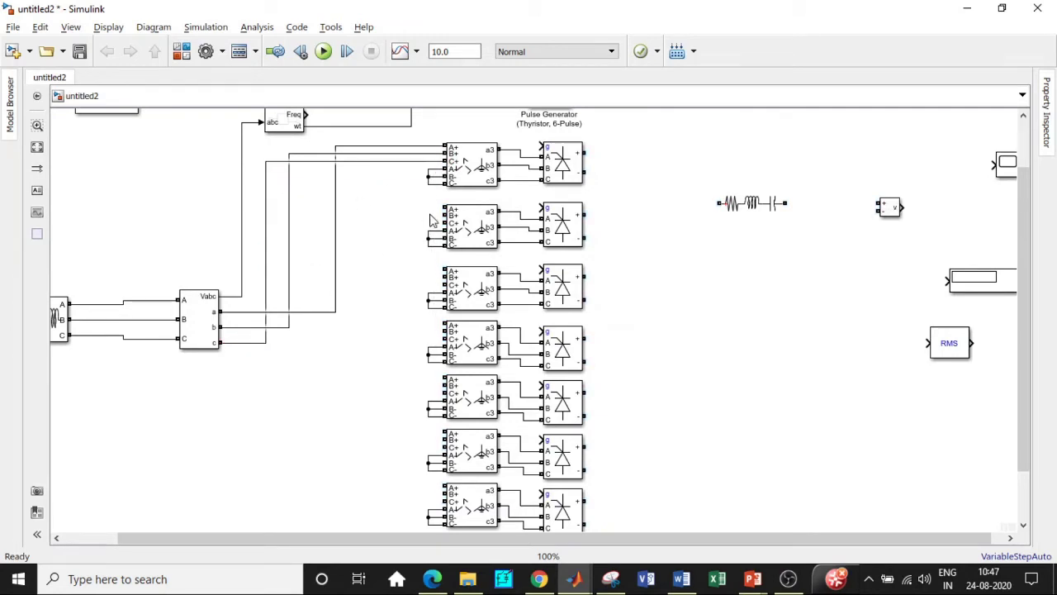
# - Branch the three phase lines of the topmost transformer to A+, B+ and C+ of the second and third Zigzag transformers
pyautogui.moveTo(444, 207); pyautogui.dragTo(402, 147)
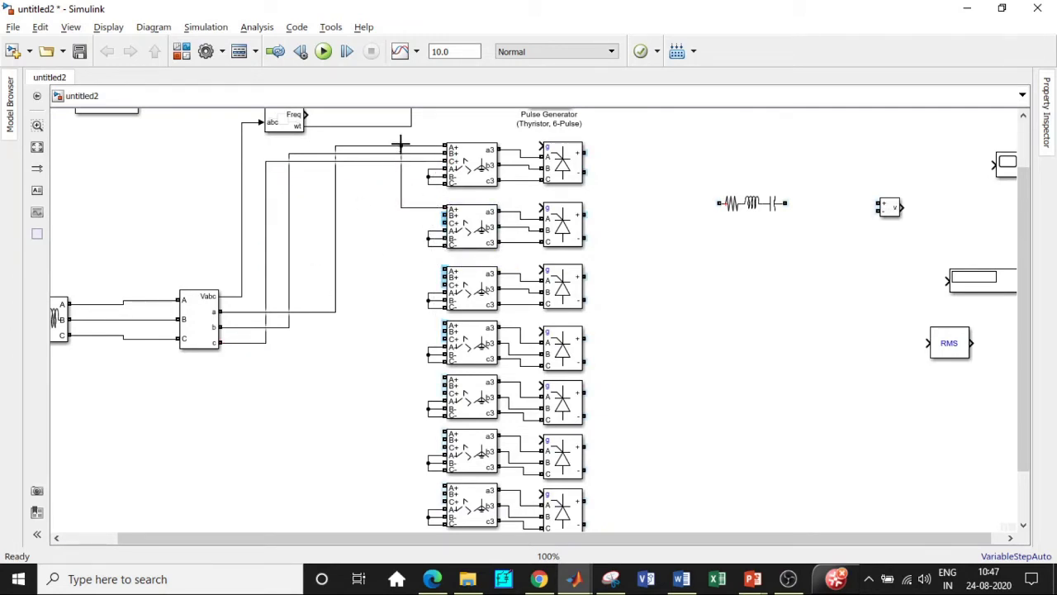
pyautogui.moveTo(438, 214); pyautogui.dragTo(392, 154)
pyautogui.moveTo(442, 221)
pyautogui.mouseDown()
pyautogui.moveTo(358, 161)
pyautogui.moveTo(361, 176)
pyautogui.moveTo(383, 176)
pyautogui.mouseUp()
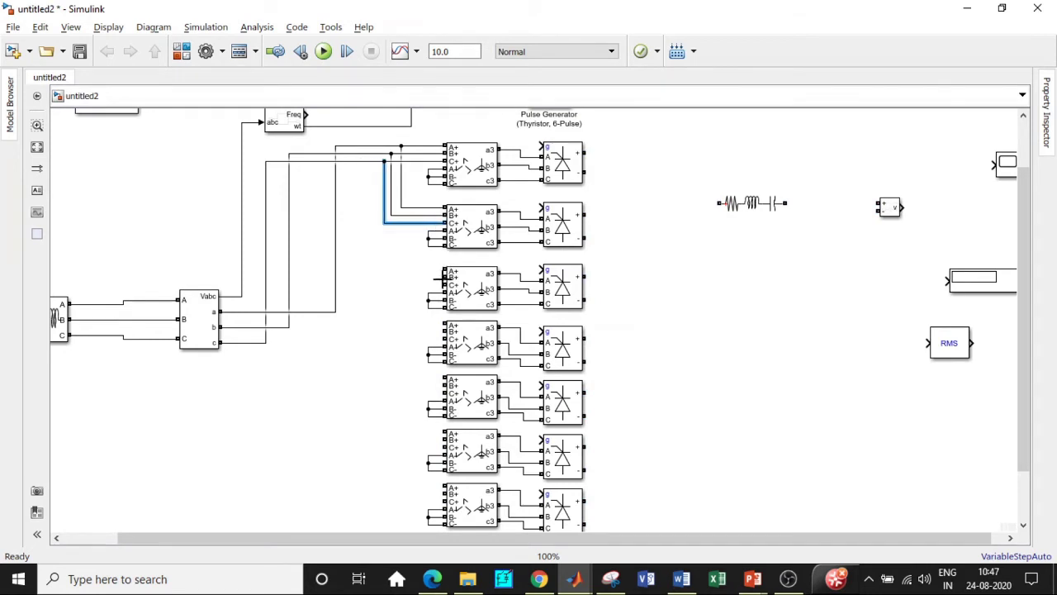
pyautogui.moveTo(444, 268); pyautogui.dragTo(373, 147)
pyautogui.moveTo(438, 277); pyautogui.dragTo(359, 154)
pyautogui.moveTo(445, 284)
pyautogui.mouseDown()
pyautogui.moveTo(366, 253)
pyautogui.moveTo(352, 162)
pyautogui.mouseUp()
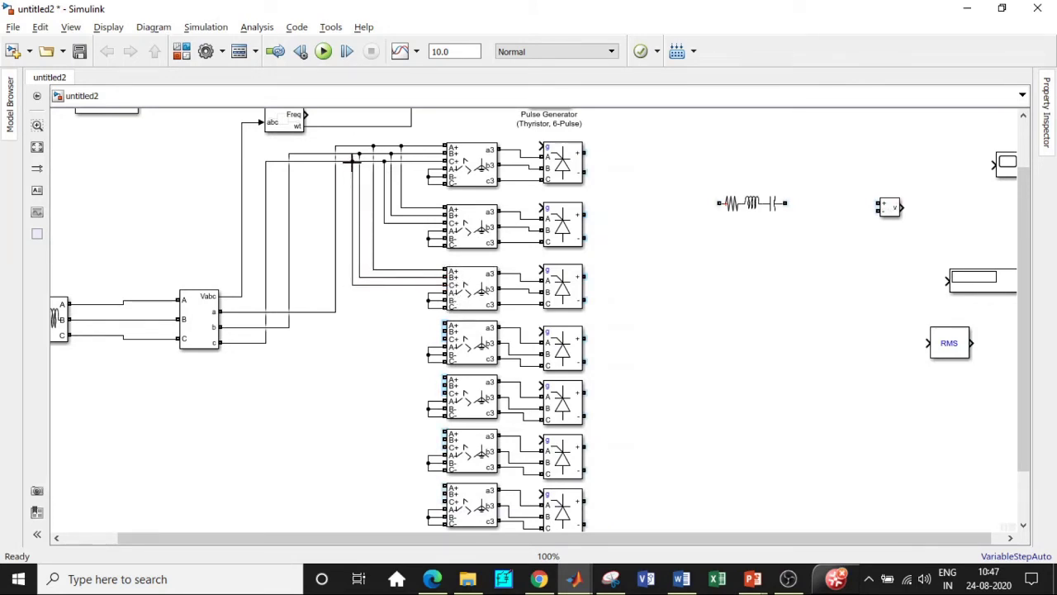
# - Branch the second transformer's phase lines to the fourth transformer's A+, B+ and C+, and the fourth's lines to the fifth's
pyautogui.moveTo(444, 324)
pyautogui.mouseDown()
pyautogui.moveTo(347, 198)
pyautogui.moveTo(342, 158)
pyautogui.moveTo(305, 203)
pyautogui.moveTo(320, 225)
pyautogui.moveTo(402, 233)
pyautogui.moveTo(418, 208)
pyautogui.mouseUp()
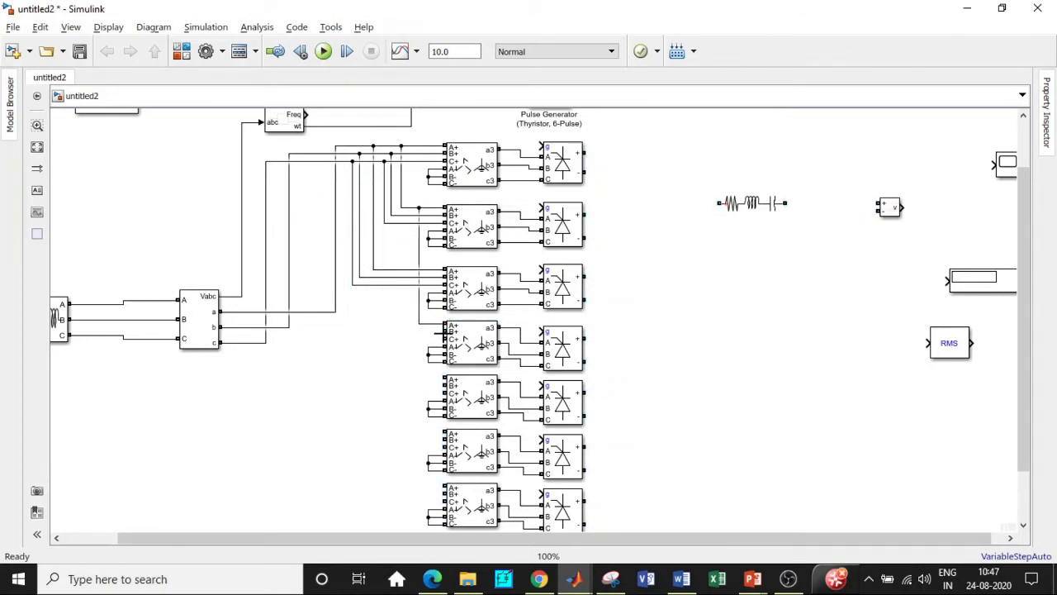
pyautogui.click(440, 343)
pyautogui.moveTo(401, 290); pyautogui.dragTo(388, 223)
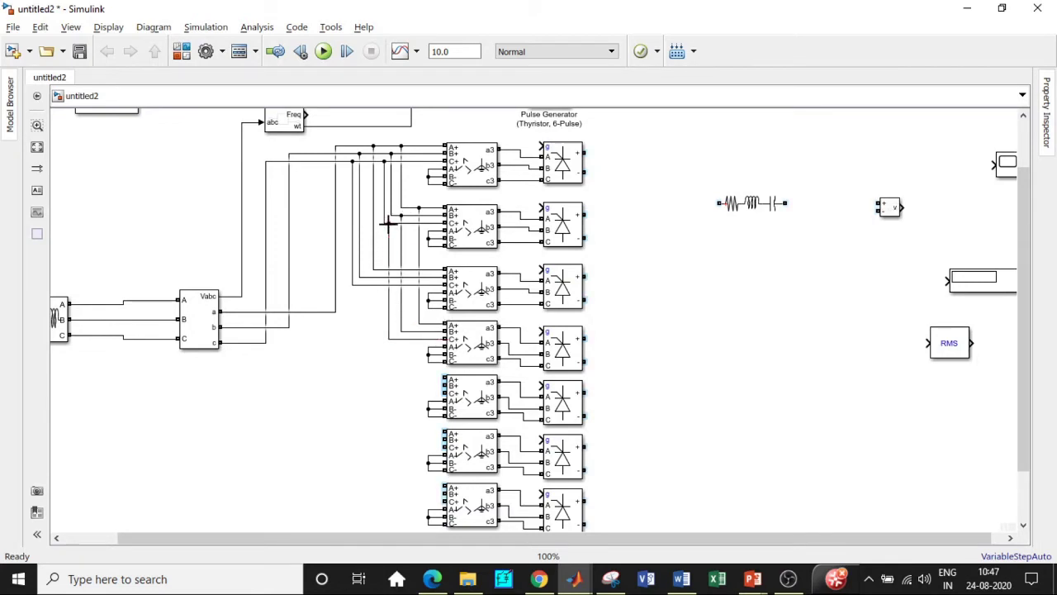
pyautogui.scroll(-2, 1027, 245)
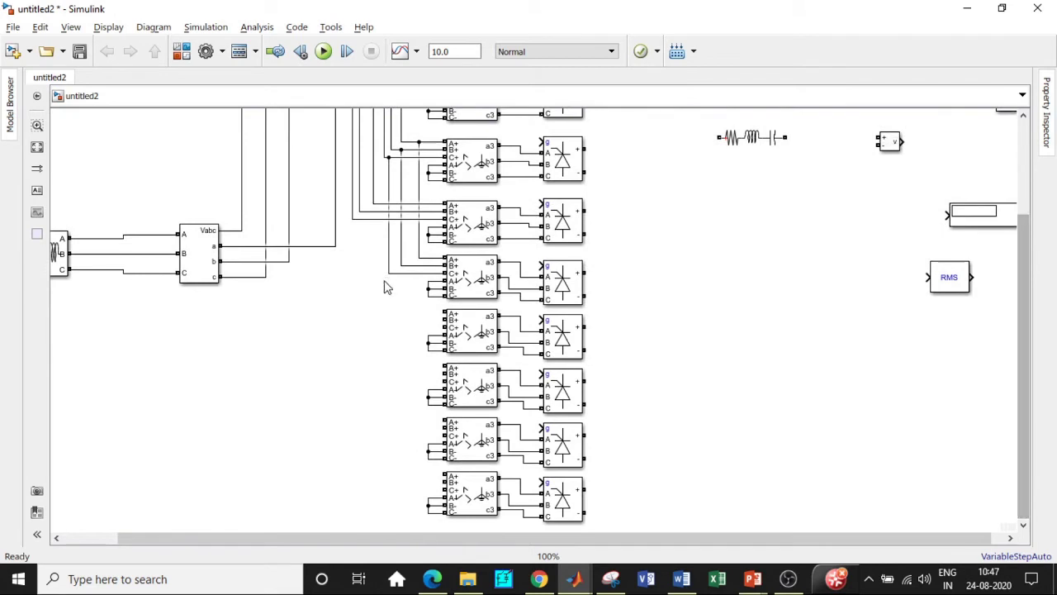
pyautogui.moveTo(446, 314); pyautogui.dragTo(423, 259)
pyautogui.moveTo(437, 319)
pyautogui.mouseDown()
pyautogui.moveTo(407, 281)
pyautogui.moveTo(408, 259)
pyautogui.moveTo(385, 269)
pyautogui.moveTo(414, 266)
pyautogui.mouseUp()
pyautogui.moveTo(443, 327); pyautogui.dragTo(397, 273)
# - Connect A+, B+ and C+ of the sixth, seventh and eighth transformers to the phase lines of the transformer directly above each
pyautogui.moveTo(443, 370)
pyautogui.mouseDown()
pyautogui.moveTo(433, 257)
pyautogui.moveTo(432, 313)
pyautogui.mouseUp()
pyautogui.moveTo(440, 374); pyautogui.dragTo(419, 319)
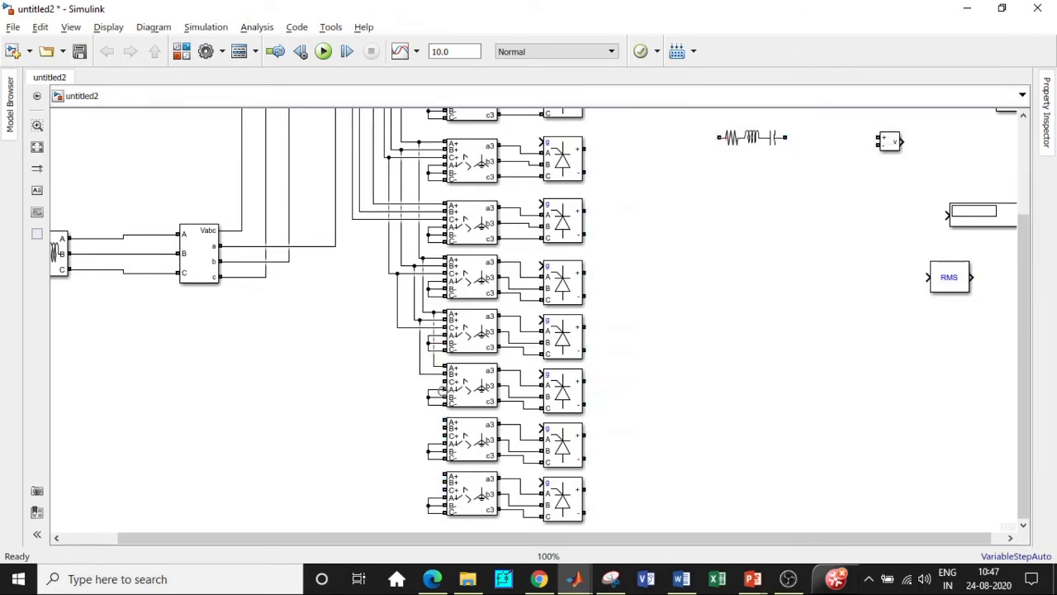
pyautogui.moveTo(439, 381); pyautogui.dragTo(405, 327)
pyautogui.moveTo(442, 419); pyautogui.dragTo(423, 373)
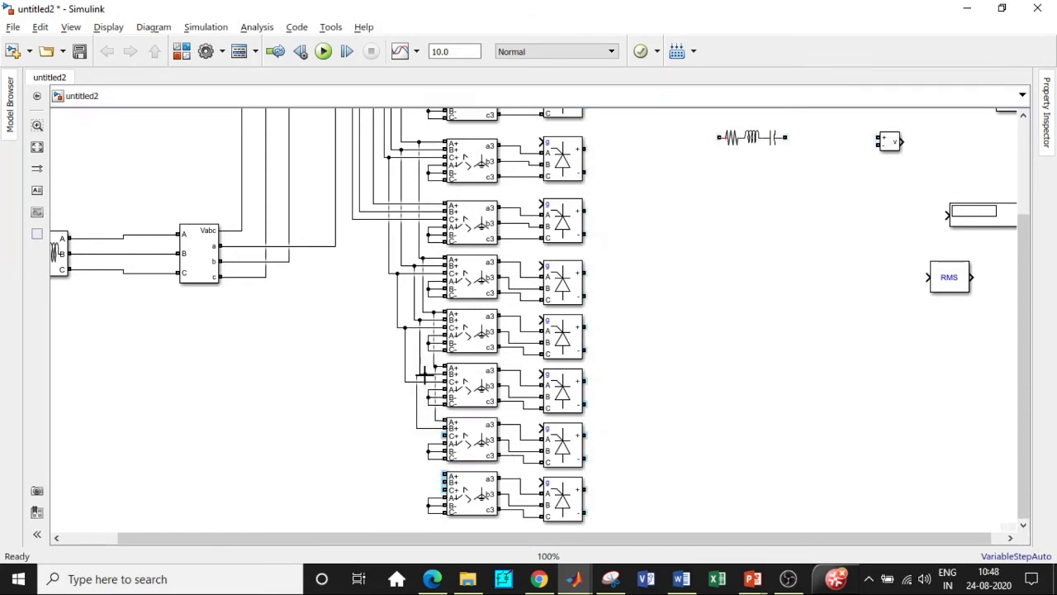
pyautogui.moveTo(439, 435); pyautogui.dragTo(407, 380)
pyautogui.moveTo(444, 476)
pyautogui.mouseDown()
pyautogui.moveTo(414, 451)
pyautogui.moveTo(426, 405)
pyautogui.moveTo(441, 425)
pyautogui.moveTo(430, 418)
pyautogui.moveTo(445, 475)
pyautogui.moveTo(425, 426)
pyautogui.mouseUp()
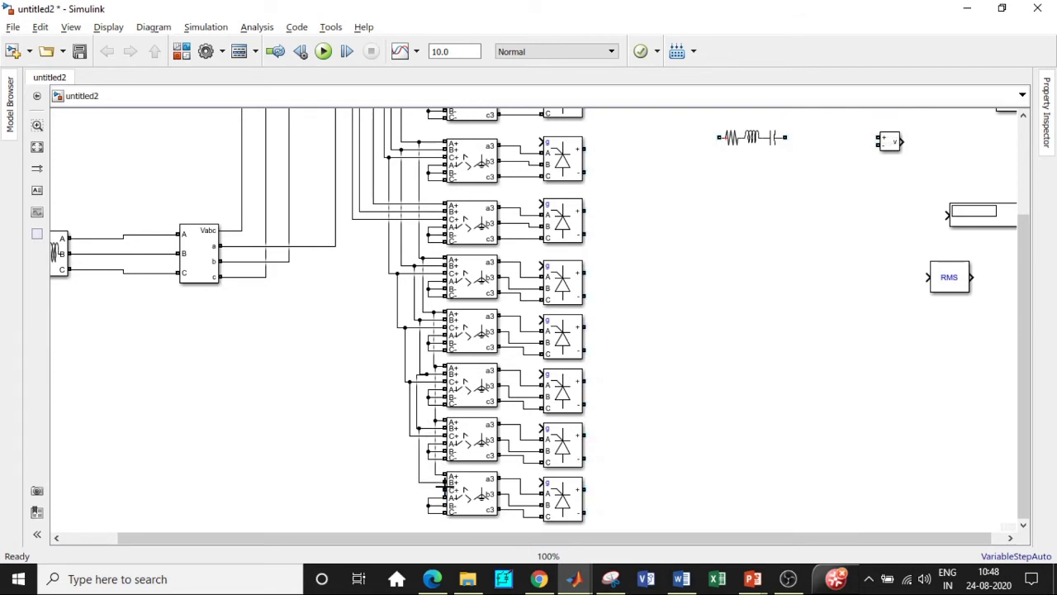
pyautogui.moveTo(444, 485); pyautogui.dragTo(411, 429)
# - Set the Constant block beside the Pulse Generator to a value of 10
pyautogui.moveTo(1025, 386); pyautogui.dragTo(1021, 311)
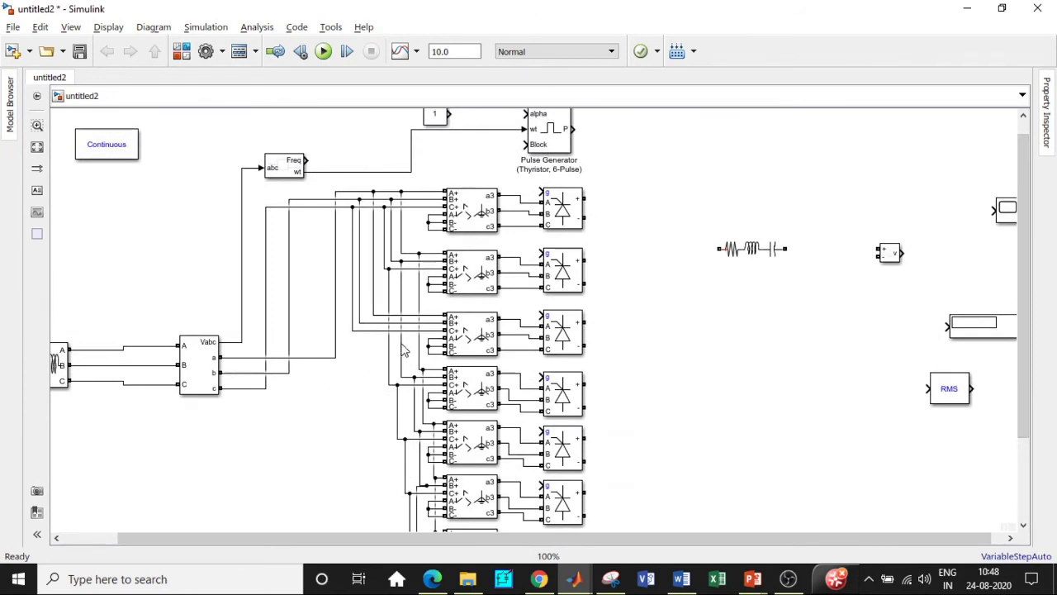
pyautogui.moveTo(1025, 266); pyautogui.dragTo(1027, 225)
pyautogui.click(438, 133)
pyautogui.doubleClick(440, 135)
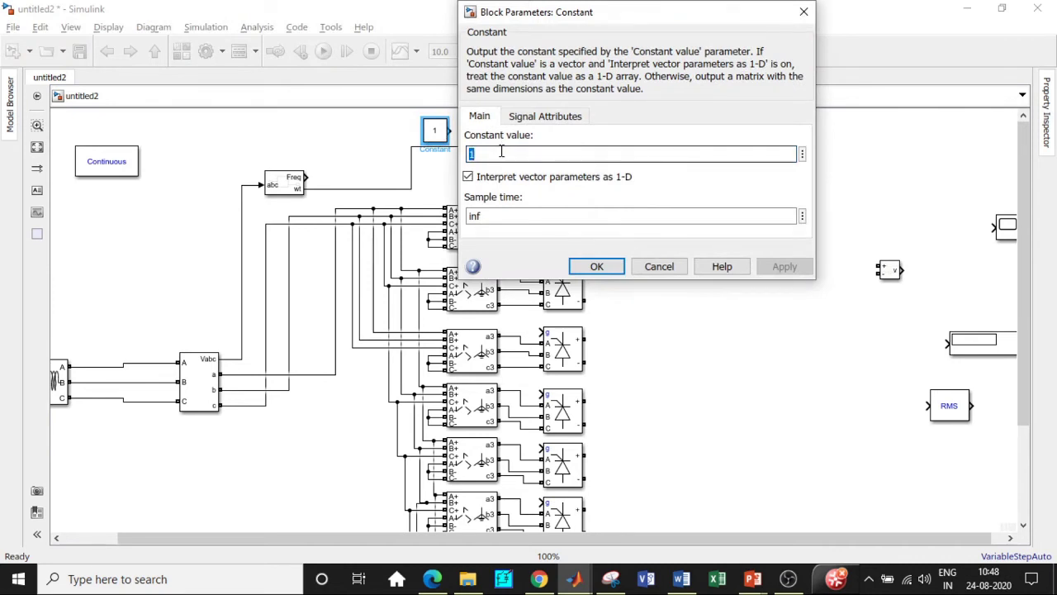
pyautogui.write('10')
pyautogui.click(596, 266)
# - Set the thyristor Pulse Generator's pulse width to 45 degrees
pyautogui.click(548, 157)
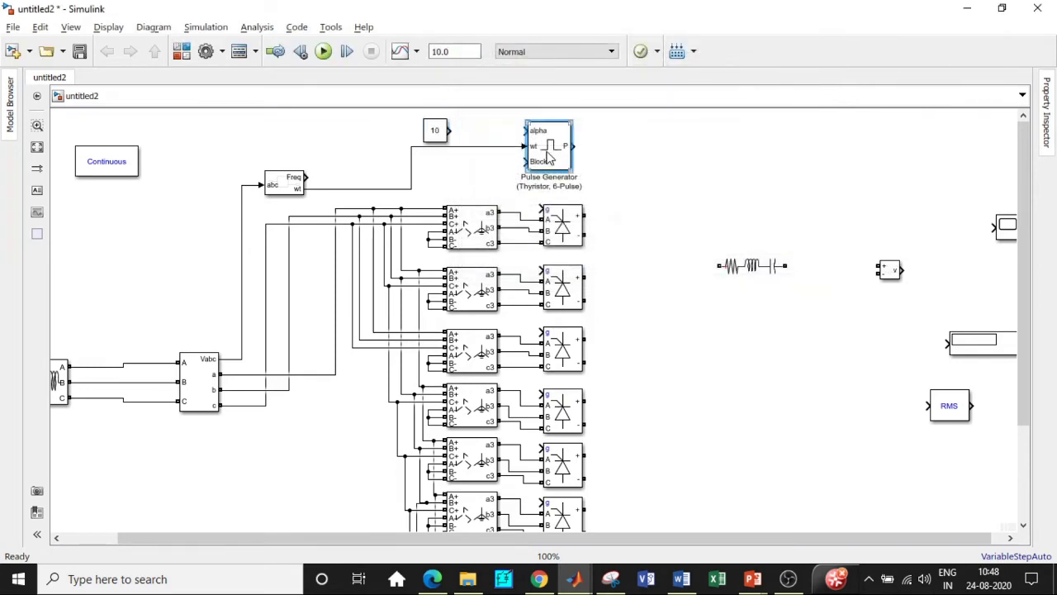
pyautogui.doubleClick(547, 157)
pyautogui.scroll(-1, 683, 192)
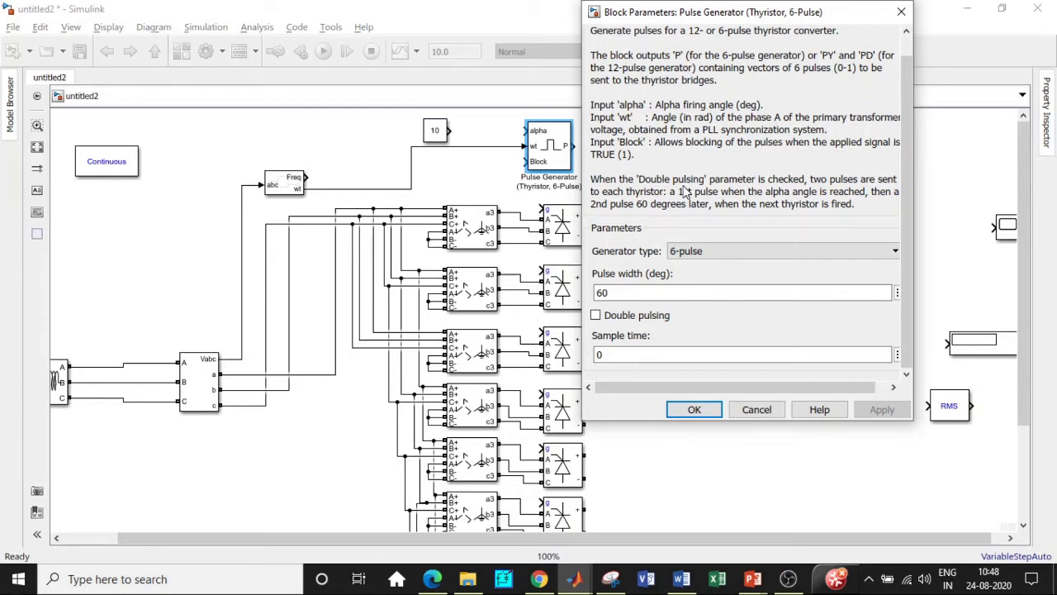
pyautogui.doubleClick(648, 293)
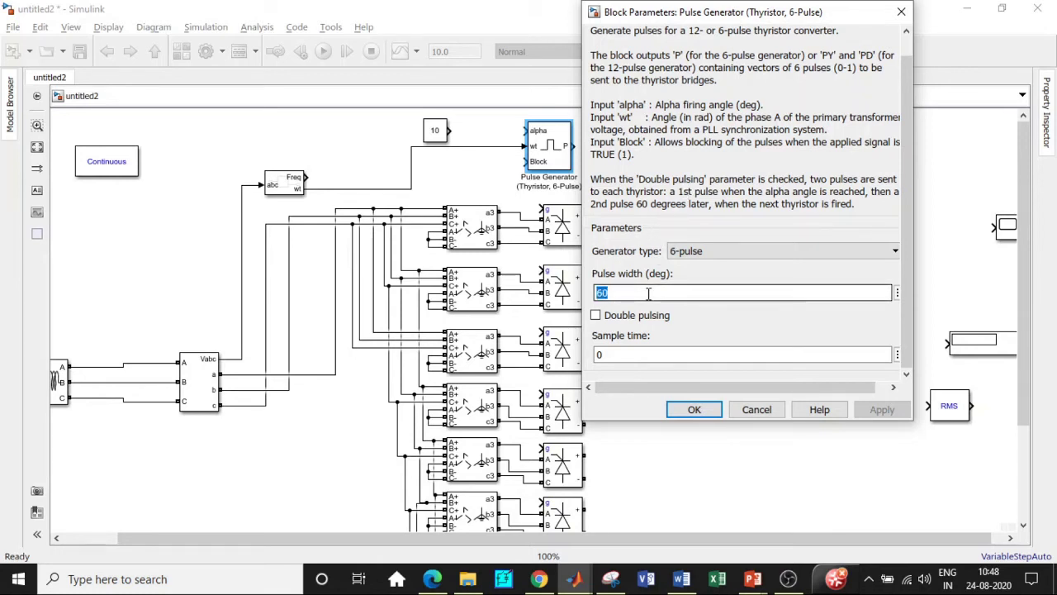
pyautogui.write('45')
pyautogui.click(688, 408)
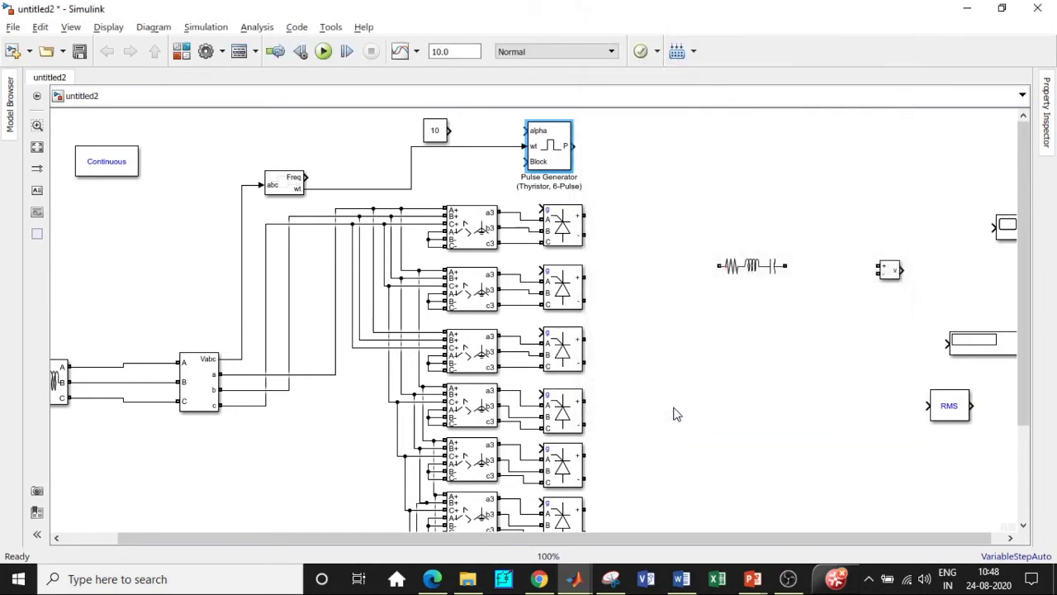
# - Connect the Constant 10 block to the Pulse Generator's alpha input and the generator's P output to the first bridge's gate
pyautogui.moveTo(450, 131); pyautogui.dragTo(525, 130)
pyautogui.doubleClick(553, 148)
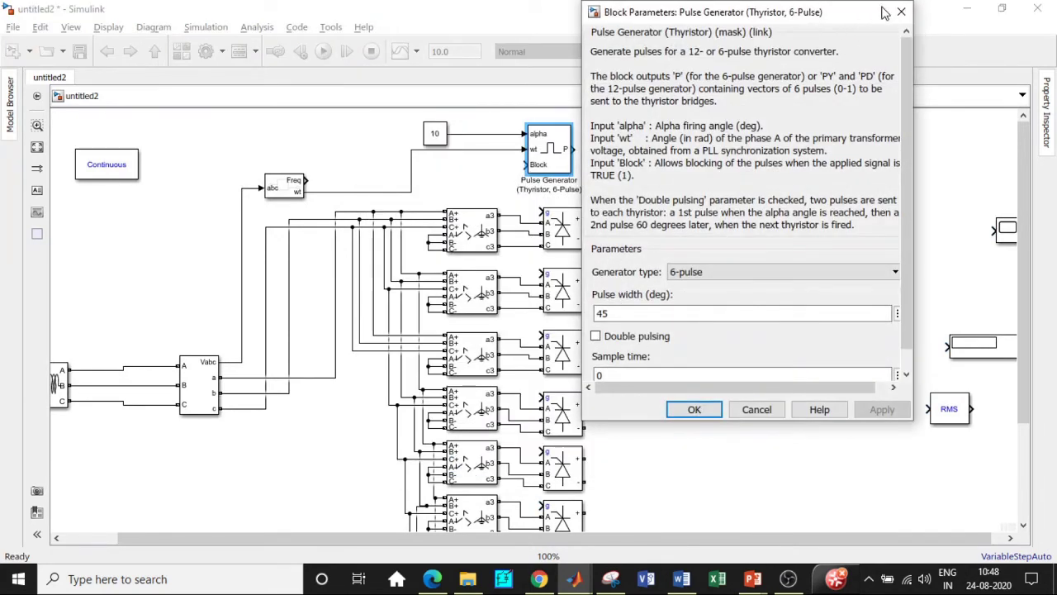
pyautogui.click(901, 12)
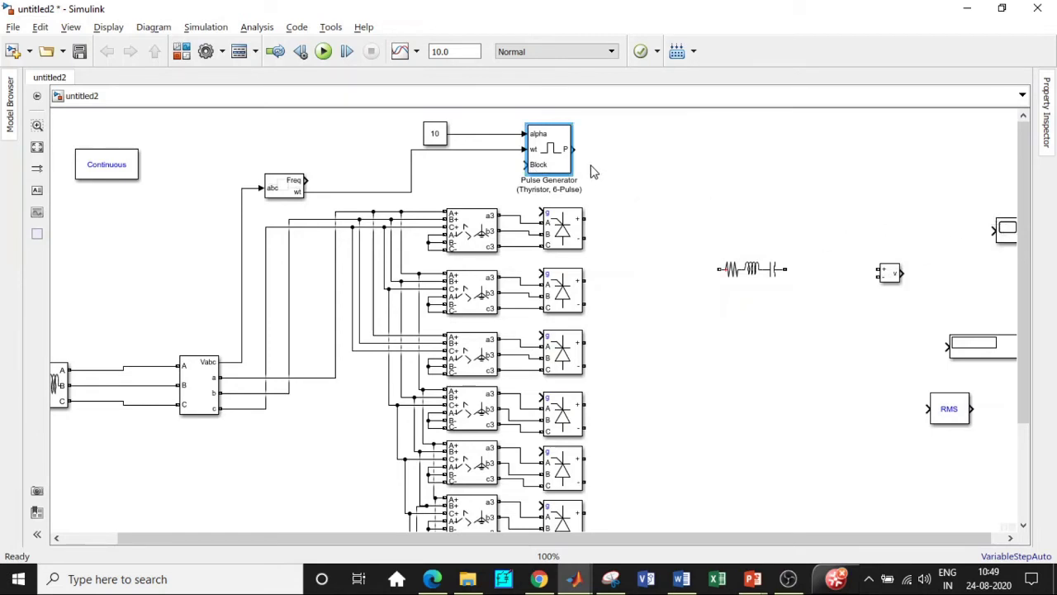
pyautogui.moveTo(576, 148); pyautogui.dragTo(543, 213)
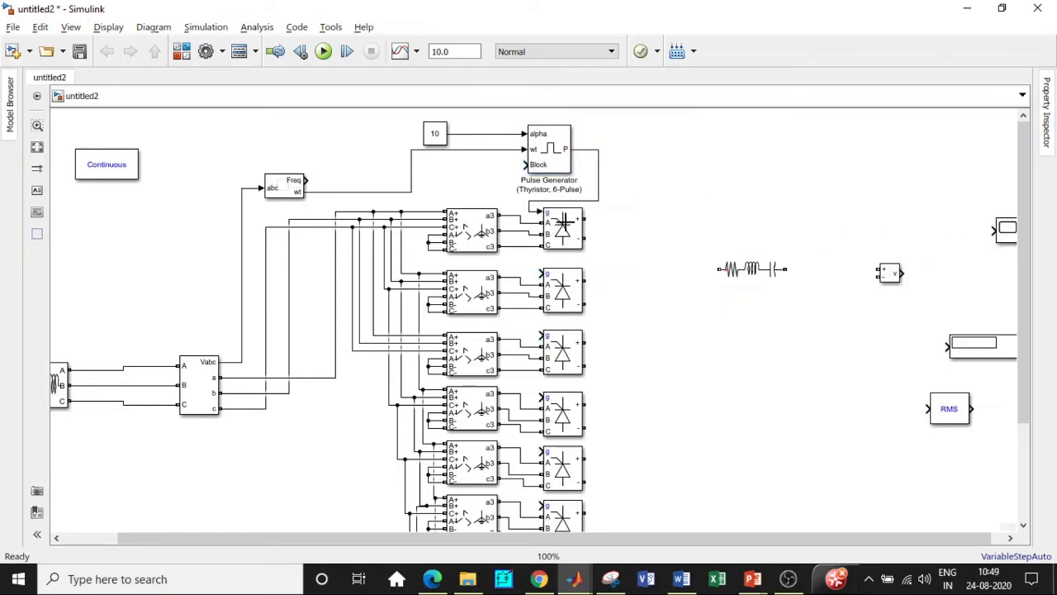
# - Move the Series RLC Branch up and chain the eight bridges in series, each negative terminal to the next bridge's positive
pyautogui.scroll(-1, 1028, 211)
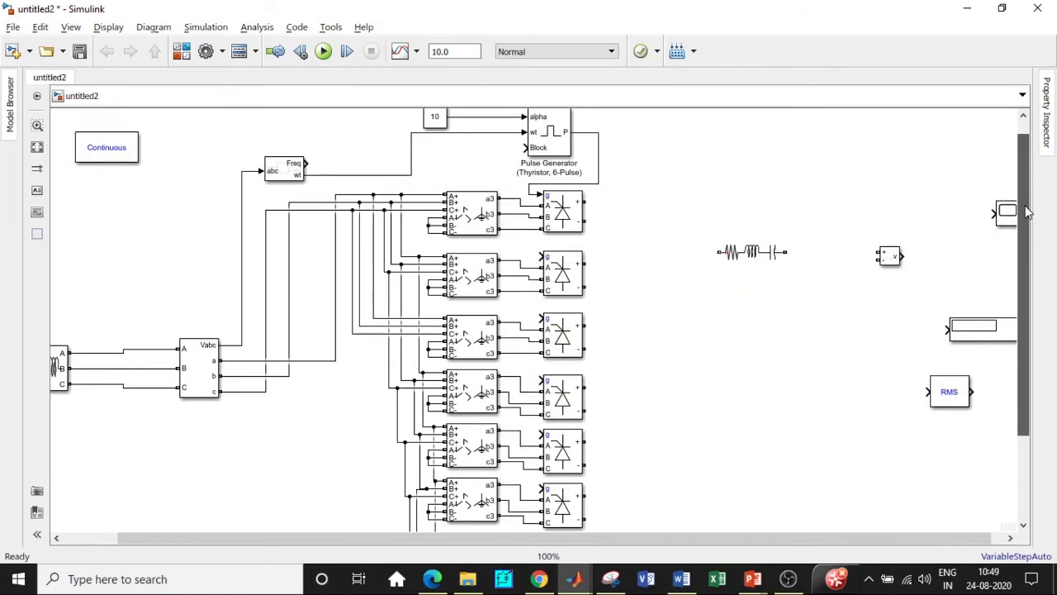
pyautogui.scroll(-1, 1028, 214)
pyautogui.moveTo(747, 237); pyautogui.dragTo(738, 189)
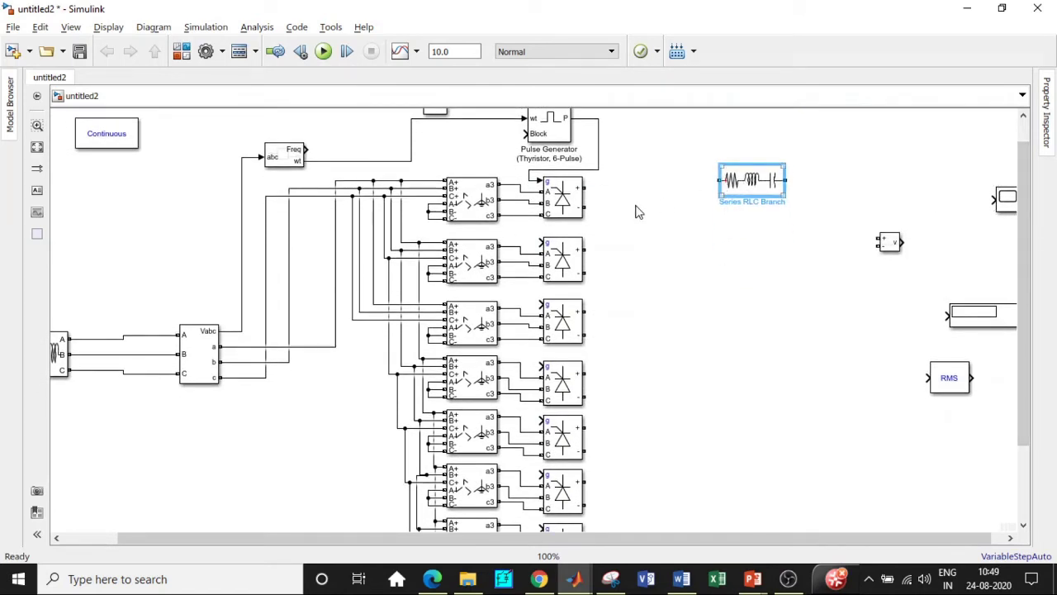
pyautogui.moveTo(584, 207); pyautogui.dragTo(586, 248)
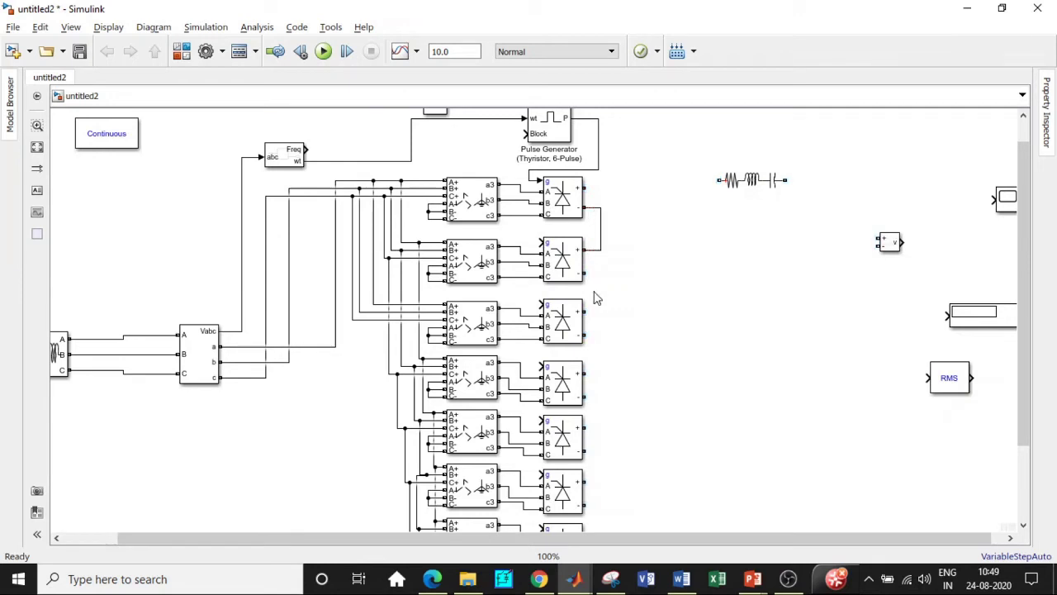
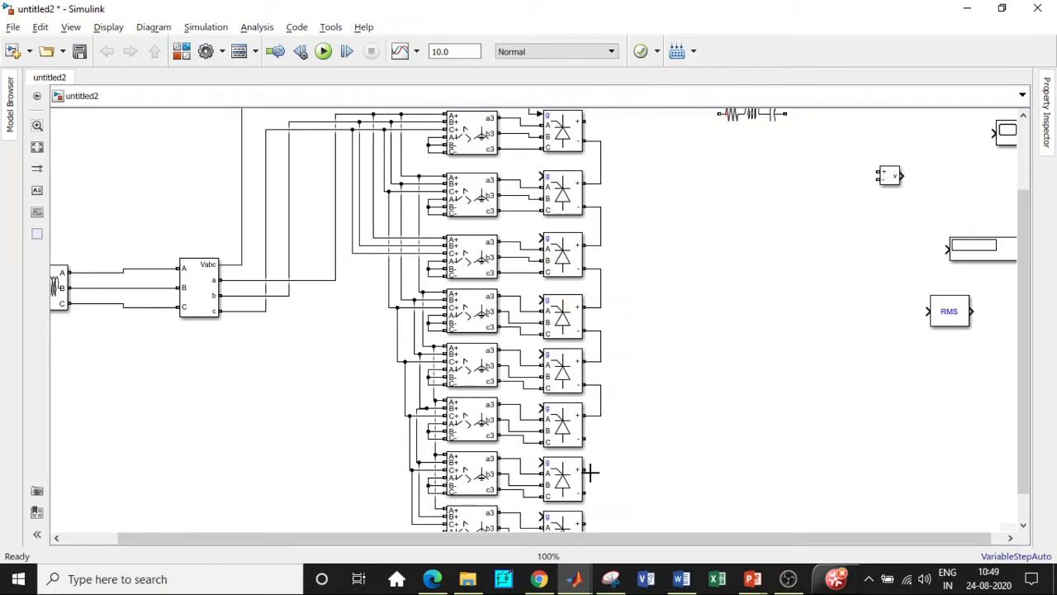
pyautogui.moveTo(590, 471); pyautogui.dragTo(585, 439)
pyautogui.moveTo(1024, 377); pyautogui.dragTo(1024, 401)
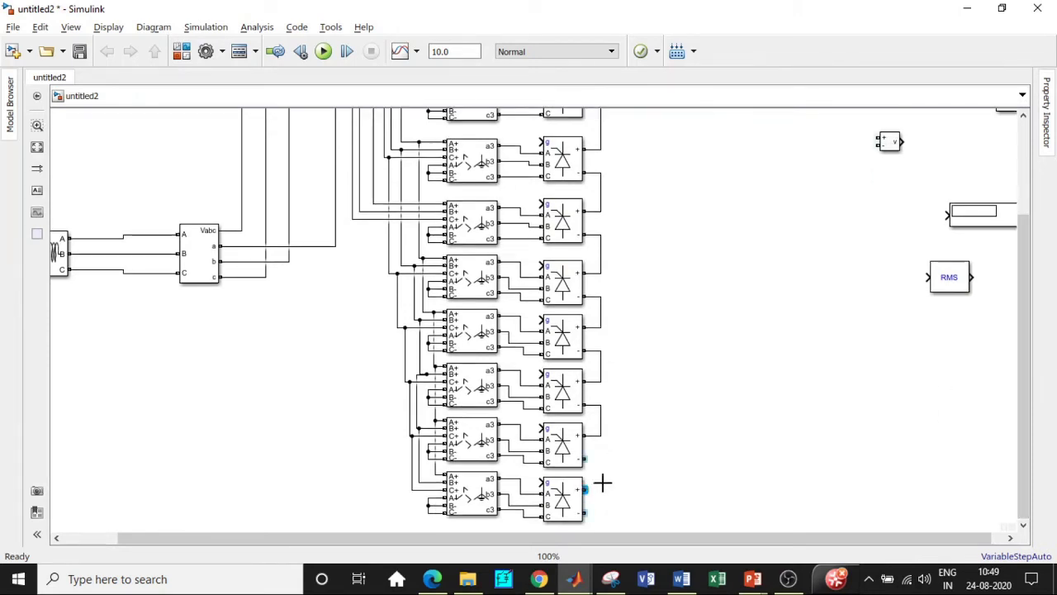
pyautogui.moveTo(602, 483); pyautogui.dragTo(587, 457)
# - Set the Series RLC Branch to type L with an inductance of 200e-3 H and shift it closer to the bridges
pyautogui.moveTo(1024, 398); pyautogui.dragTo(1025, 330)
pyautogui.click(758, 181)
pyautogui.doubleClick(758, 181)
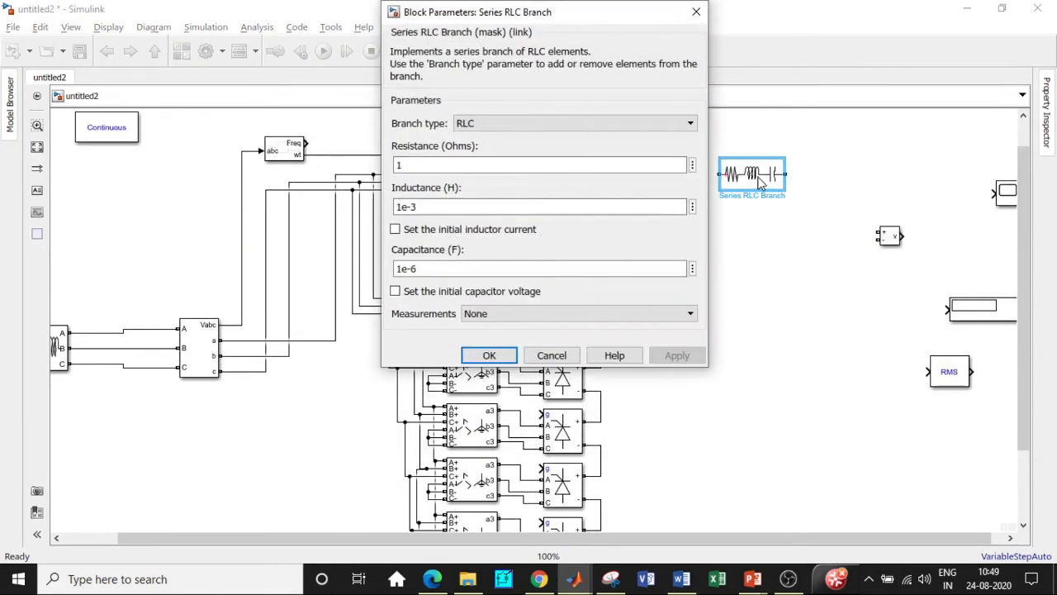
pyautogui.click(557, 123)
pyautogui.click(514, 169)
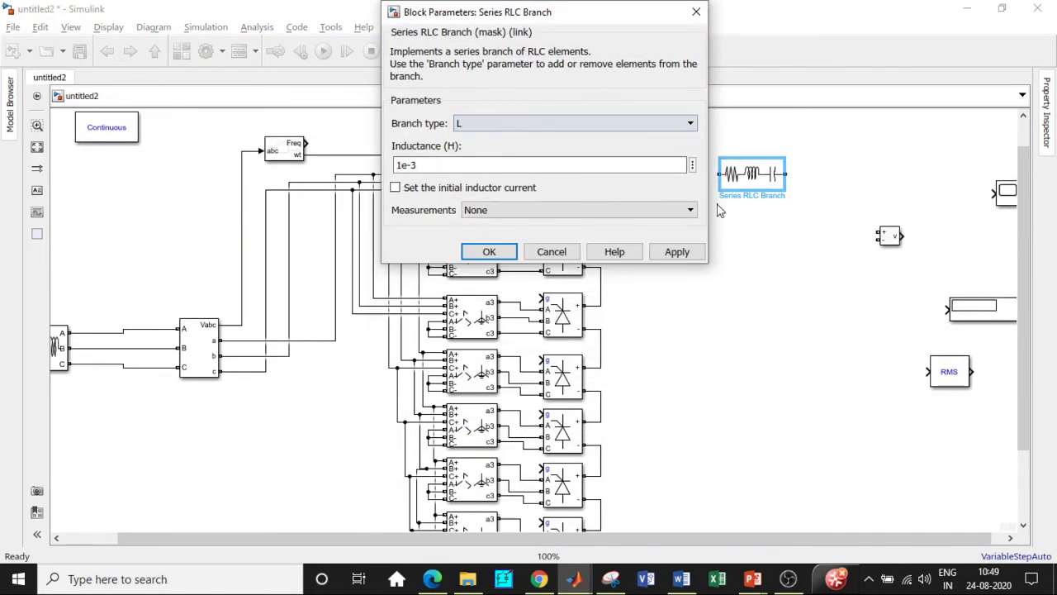
pyautogui.doubleClick(404, 165)
pyautogui.press('BackSpace')
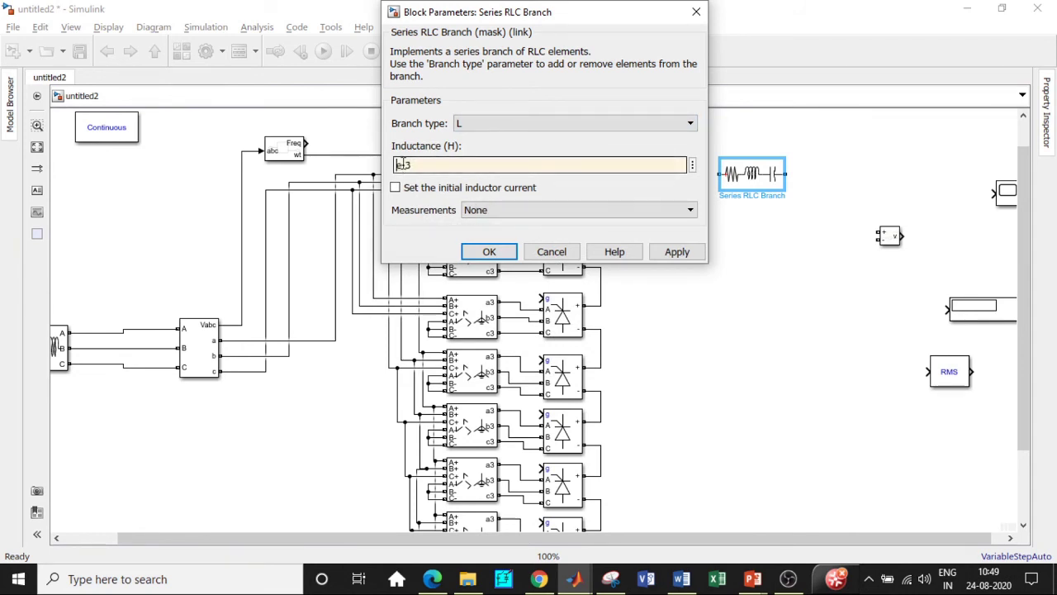
pyautogui.write('200')
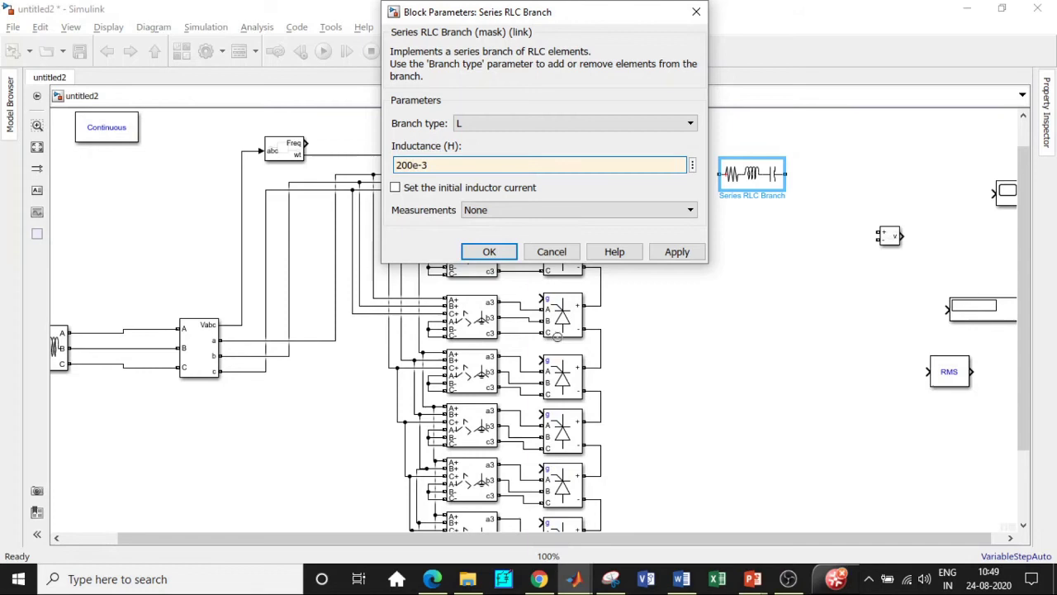
pyautogui.click(489, 251)
pyautogui.press('Left')
pyautogui.press('Left')
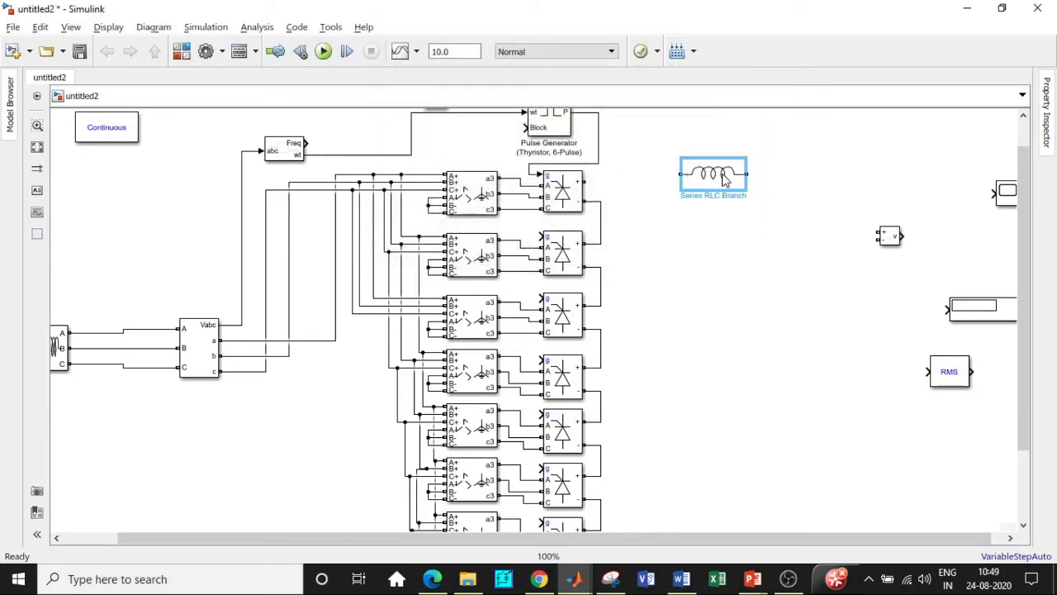
# - Duplicate the inductor below, rotate the copy vertically and make it a type C branch with a capacitance of 10e-6 F
pyautogui.moveTo(722, 177); pyautogui.dragTo(795, 299)
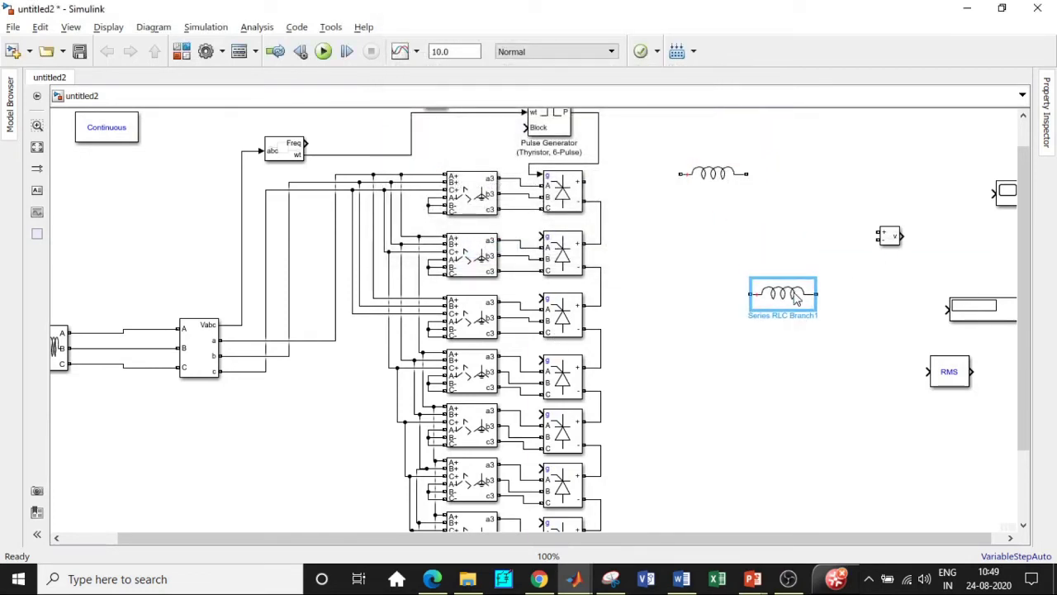
pyautogui.hotkey('ctrl', 'r')
pyautogui.doubleClick(789, 289)
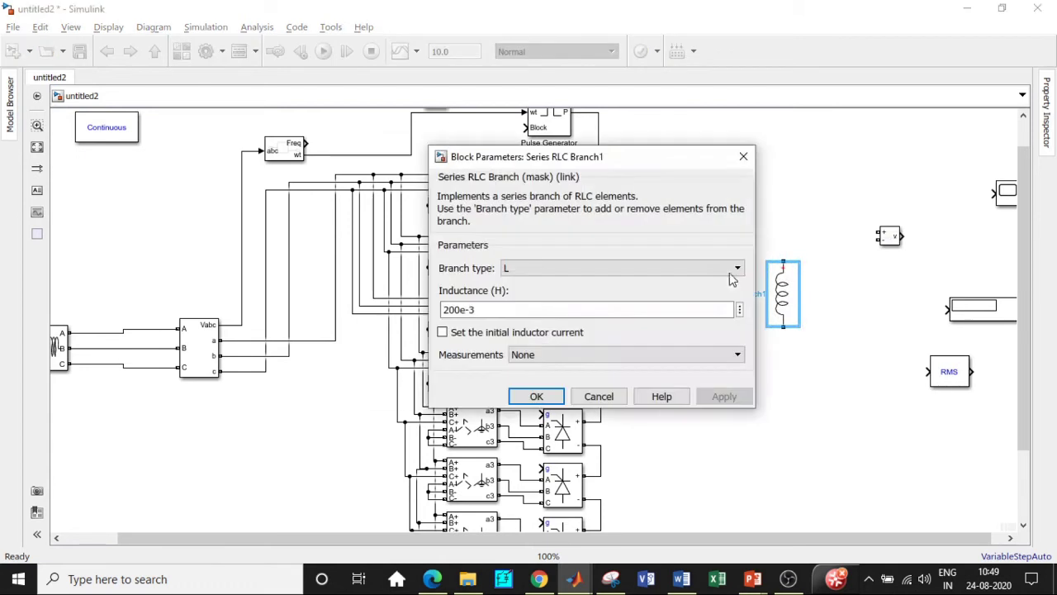
pyautogui.click(570, 269)
pyautogui.click(552, 319)
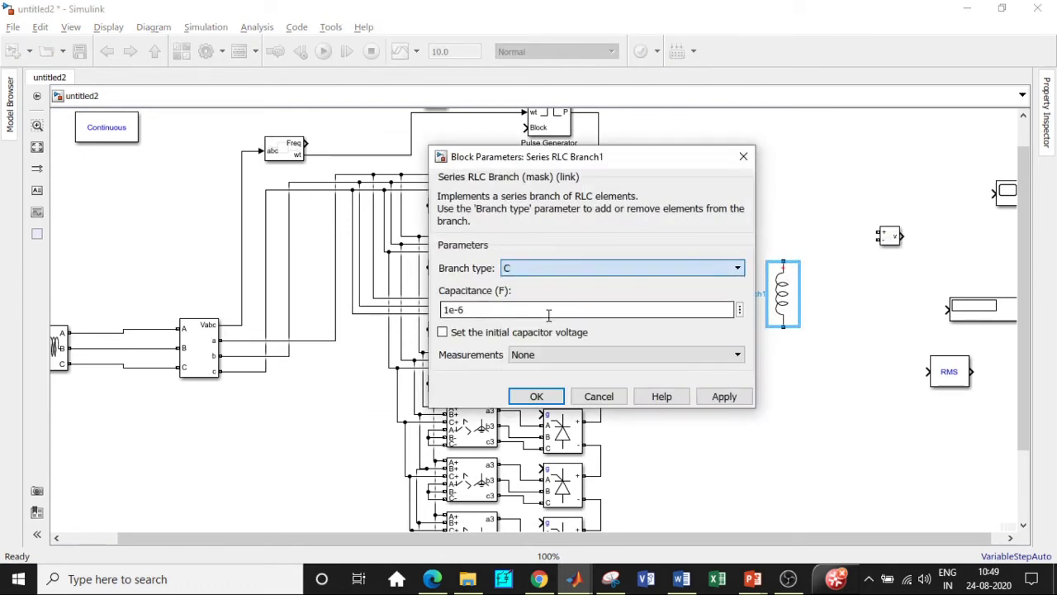
pyautogui.doubleClick(453, 309)
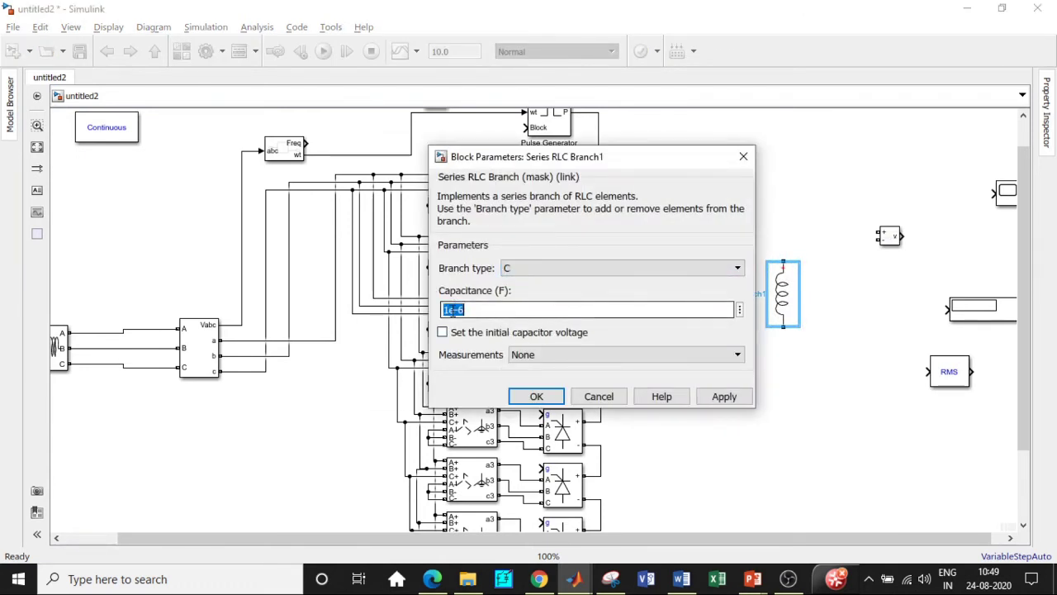
pyautogui.write('0')
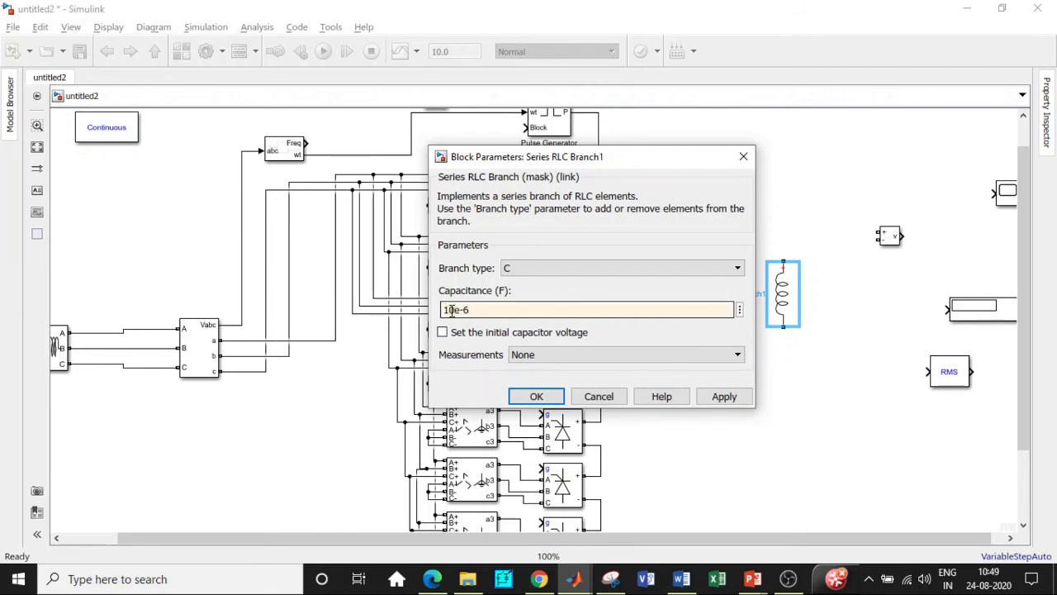
pyautogui.click(537, 397)
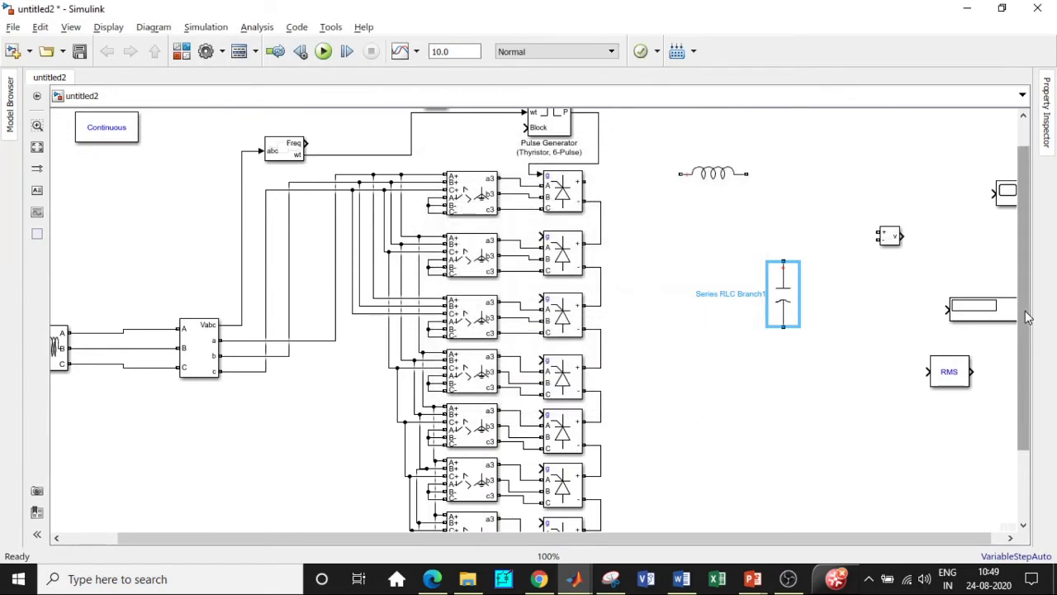
# - Shift the inductor slightly towards the bridges and add a rotated copy beside the capacitor as a type R branch of 1400 ohms
pyautogui.click(703, 174)
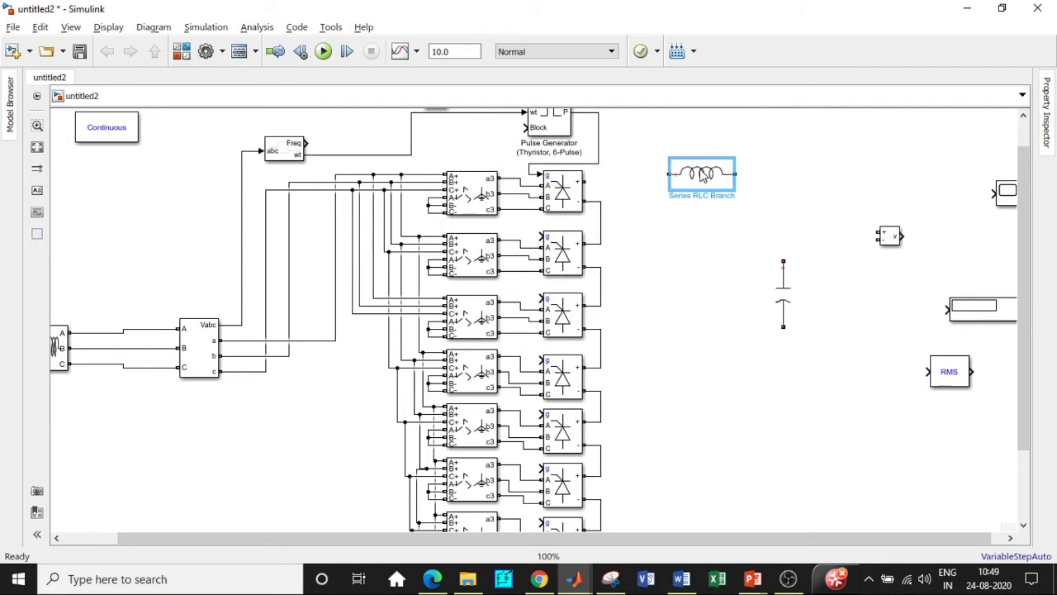
pyautogui.moveTo(703, 173); pyautogui.dragTo(699, 173)
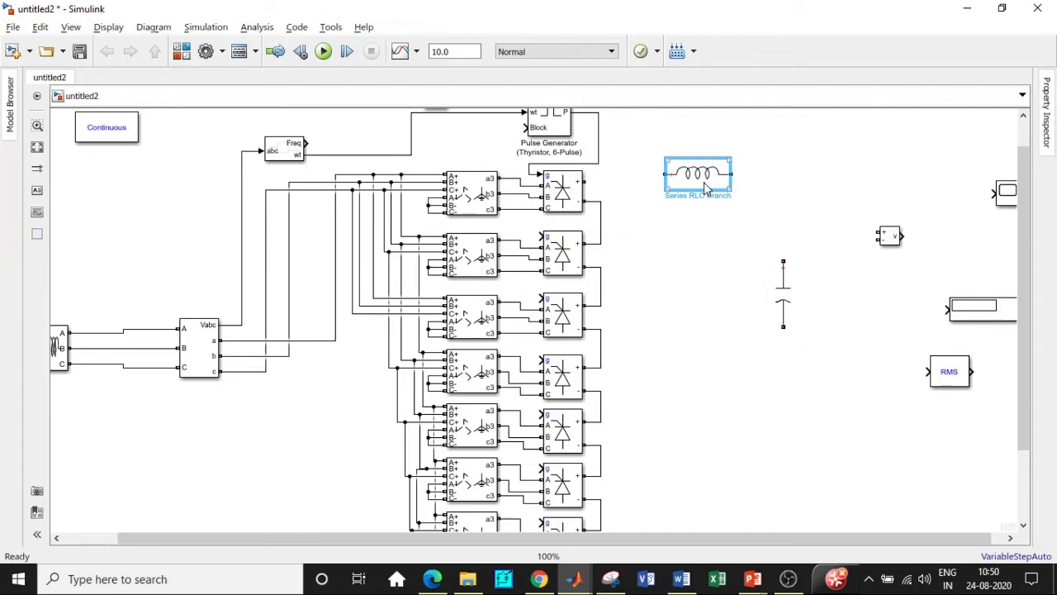
pyautogui.moveTo(704, 188); pyautogui.dragTo(844, 289)
pyautogui.hotkey('ctrl', 'r')
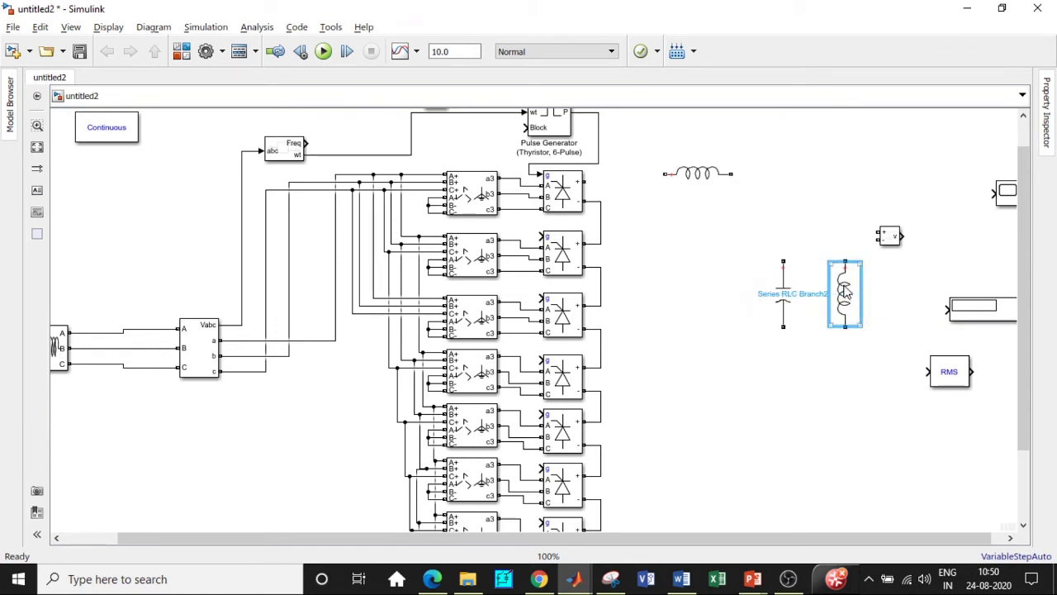
pyautogui.doubleClick(844, 289)
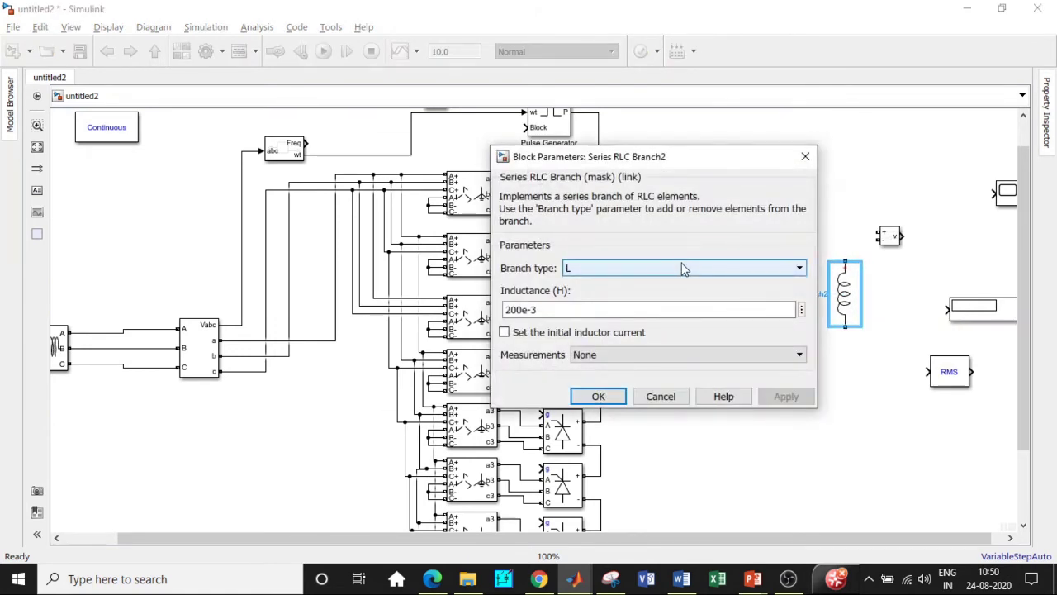
pyautogui.click(683, 268)
pyautogui.click(654, 289)
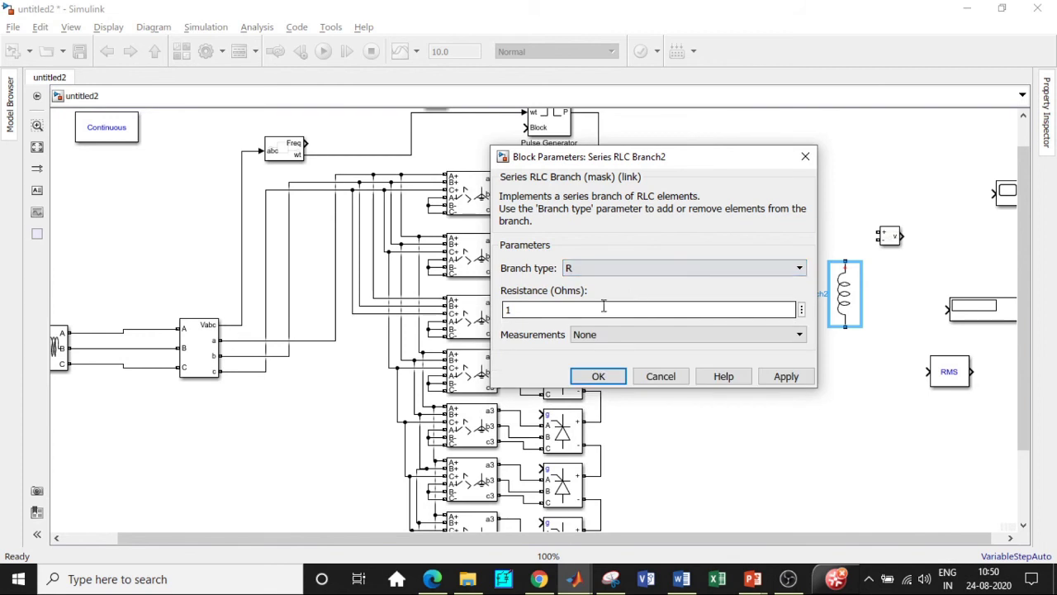
pyautogui.write('14')
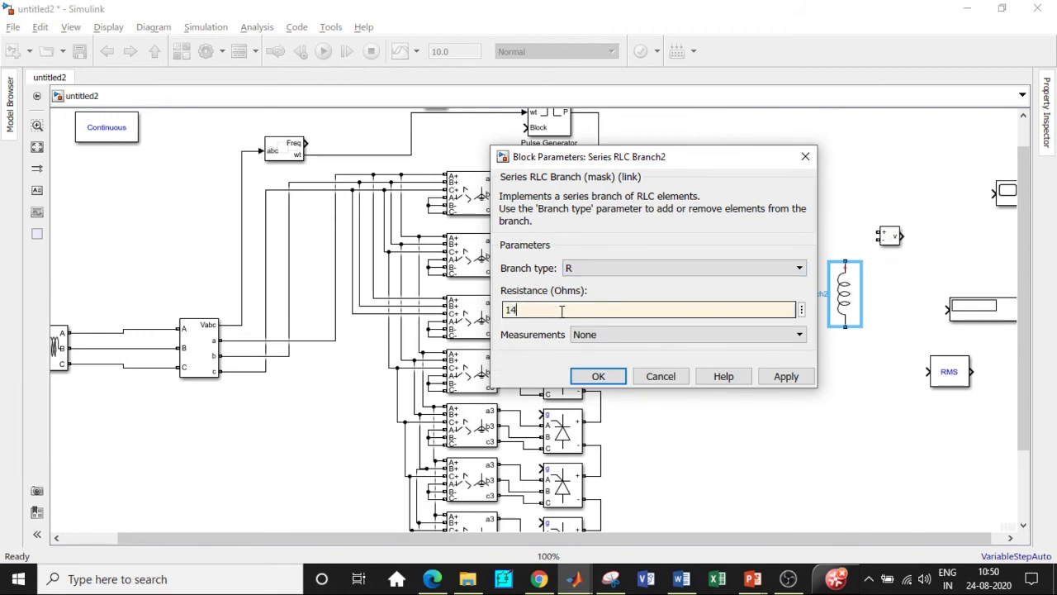
pyautogui.write('00')
pyautogui.click(597, 376)
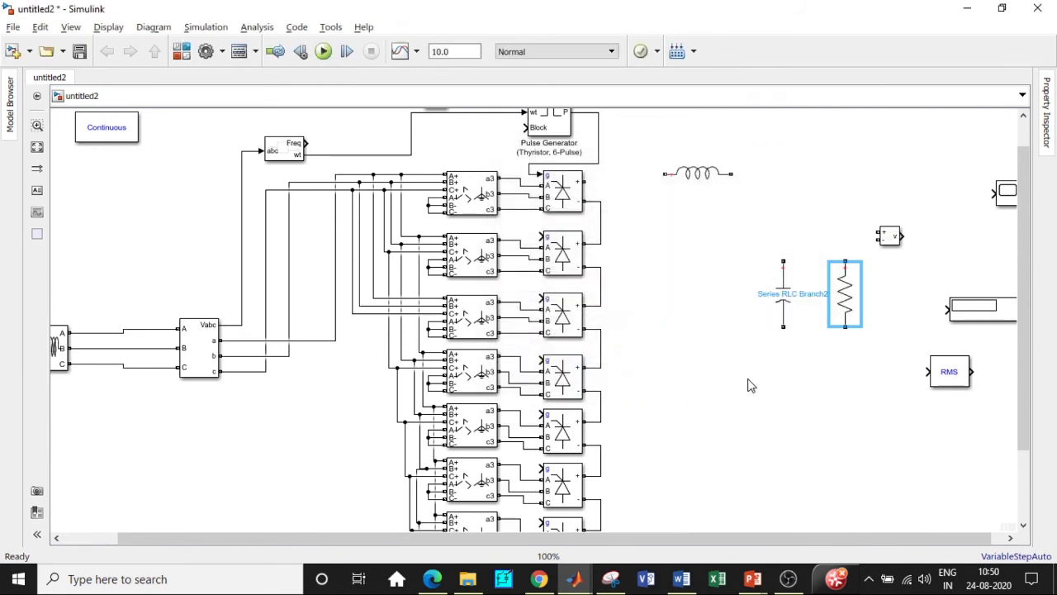
# - Move the capacitor and resistor down and connect their lower terminals to the eighth bridge's negative output
pyautogui.click(783, 289)
pyautogui.moveTo(784, 289); pyautogui.dragTo(780, 366)
pyautogui.moveTo(851, 309); pyautogui.dragTo(859, 388)
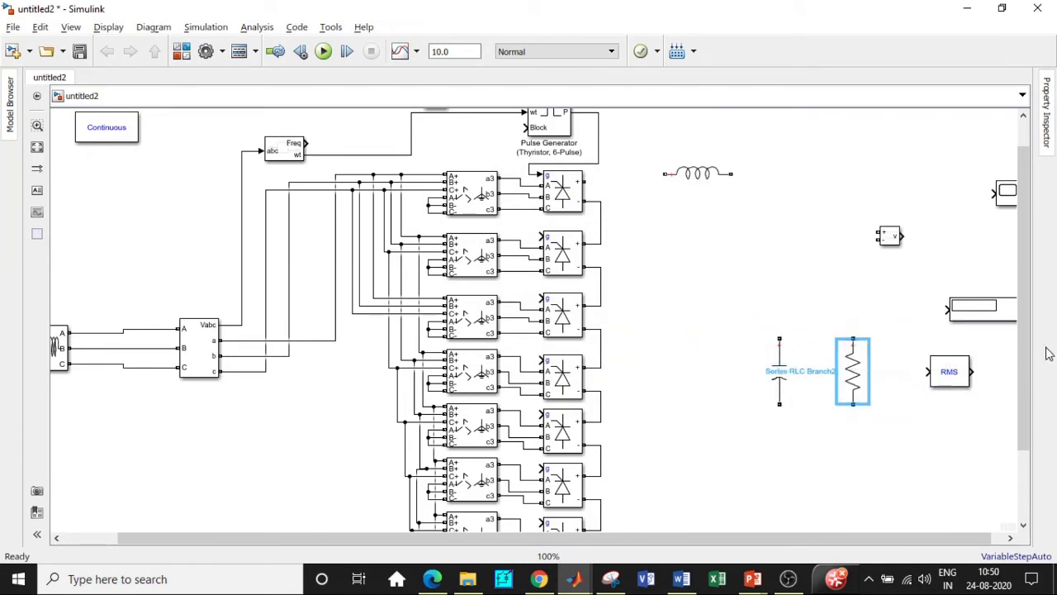
pyautogui.moveTo(1030, 327); pyautogui.dragTo(1026, 402)
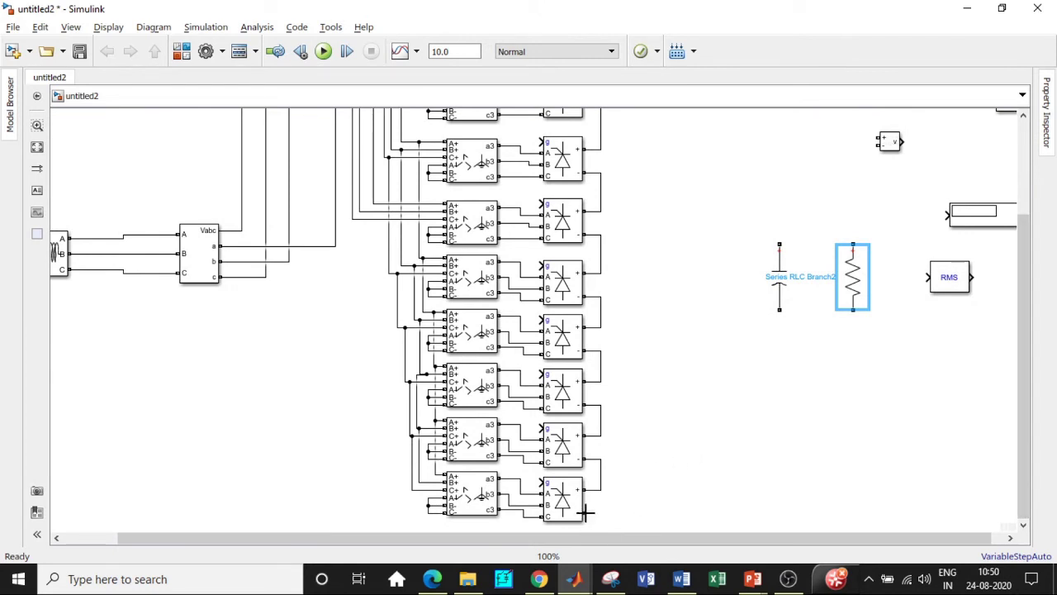
pyautogui.moveTo(593, 514)
pyautogui.mouseDown()
pyautogui.moveTo(838, 491)
pyautogui.moveTo(871, 366)
pyautogui.moveTo(853, 308)
pyautogui.mouseUp()
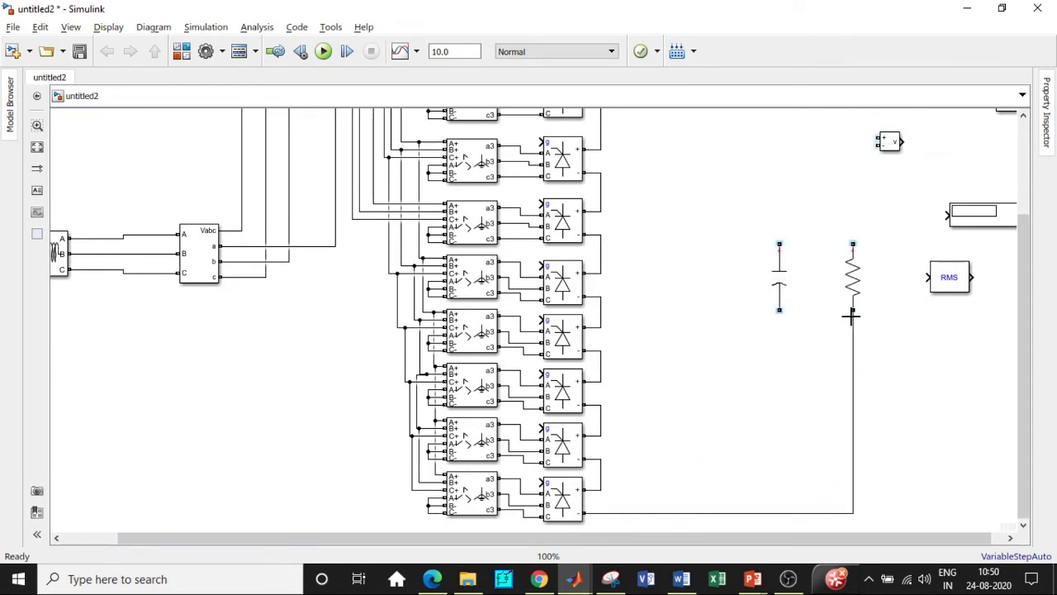
pyautogui.moveTo(778, 311)
pyautogui.mouseDown()
pyautogui.moveTo(764, 503)
pyautogui.moveTo(780, 513)
pyautogui.mouseUp()
# - Connect the first bridge's positive output through the inductor to the capacitor, and draw a line from the resistor's upper terminal towards that junction
pyautogui.moveTo(1029, 441); pyautogui.dragTo(1028, 363)
pyautogui.moveTo(583, 198); pyautogui.dragTo(665, 192)
pyautogui.moveTo(730, 191); pyautogui.dragTo(780, 355)
pyautogui.moveTo(852, 357); pyautogui.dragTo(790, 164)
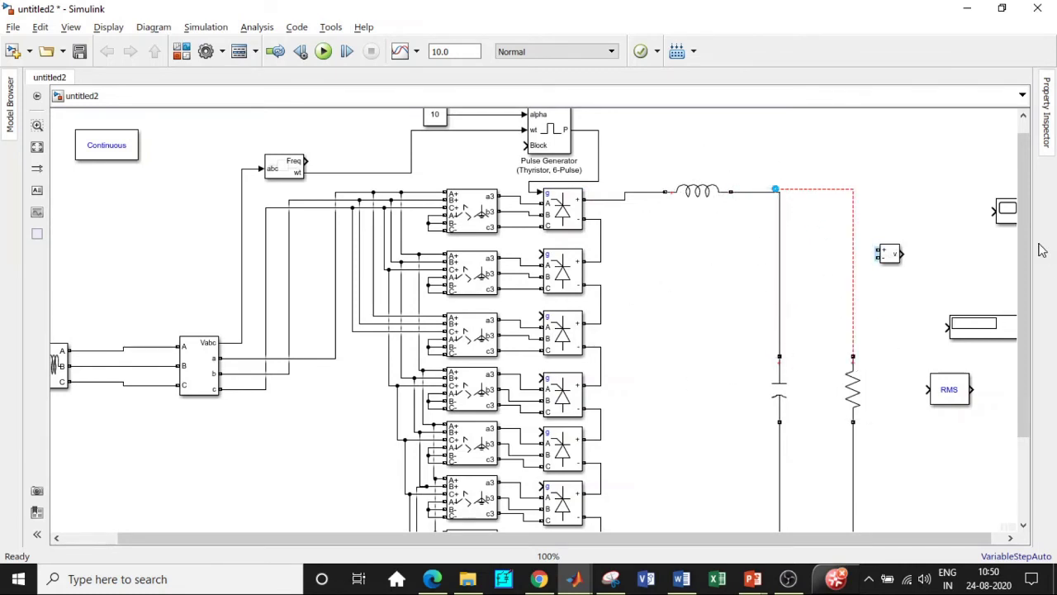
# - Copy the six-pulse thyristor pulse generator three times, shrinking the copies and stacking them beside the upper bridges under the inductor
pyautogui.scroll(2, 1032, 223)
pyautogui.click(560, 151)
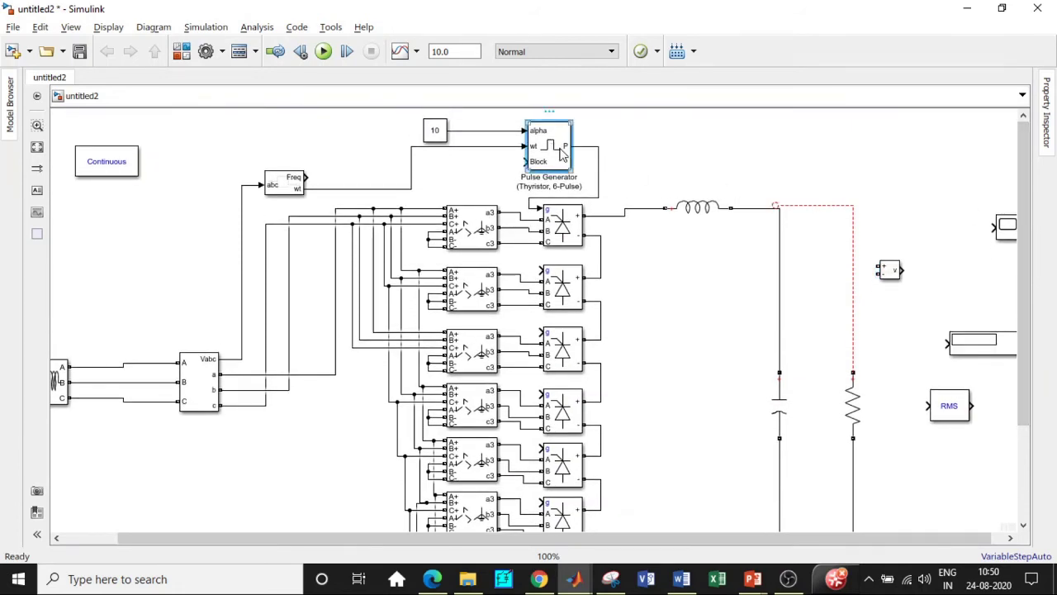
pyautogui.hotkey('ctrl', 'c')
pyautogui.hotkey('ctrl', 'v')
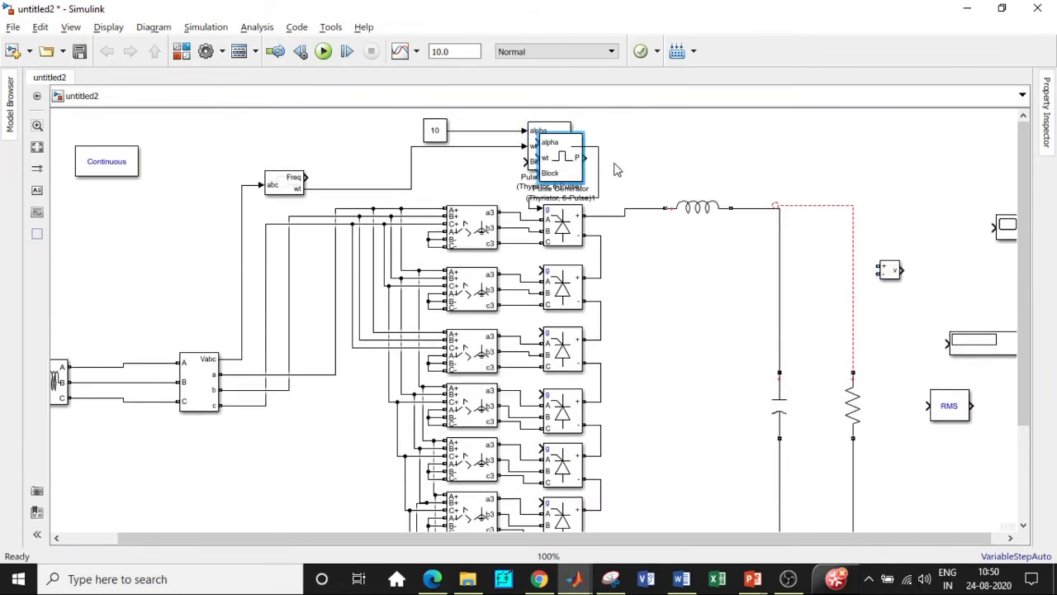
pyautogui.moveTo(575, 168); pyautogui.dragTo(652, 264)
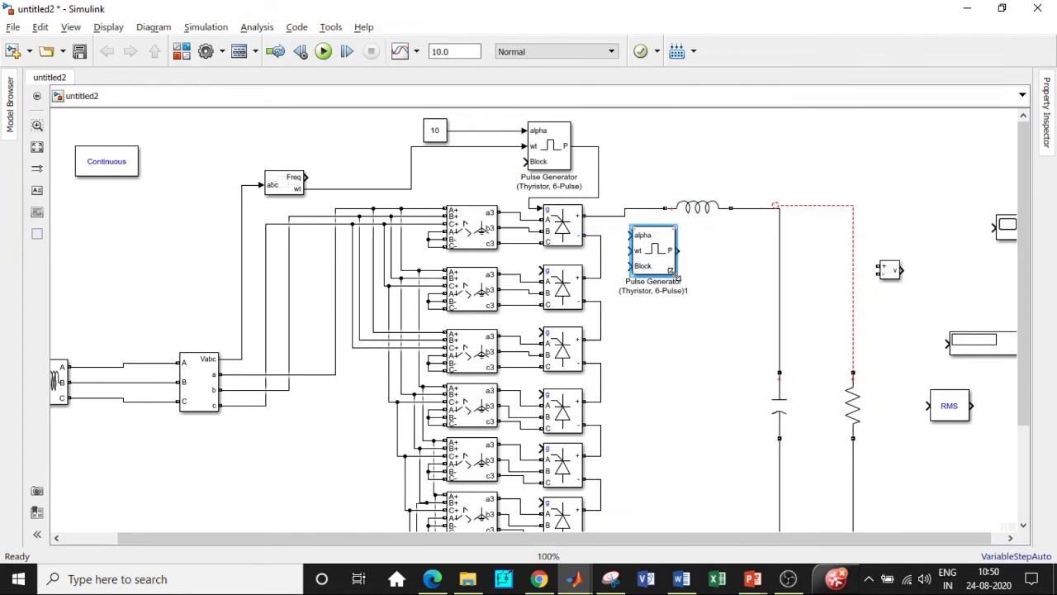
pyautogui.moveTo(670, 270); pyautogui.dragTo(660, 359)
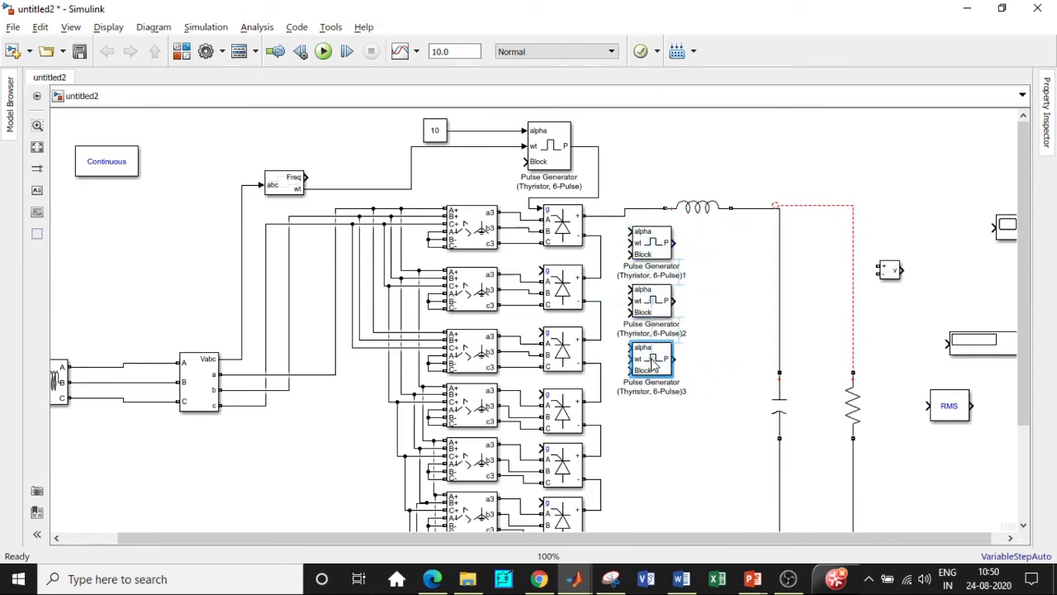
# - Add four more copies of the small pulse generator, stacked below the first three beside the lower bridges
pyautogui.moveTo(1024, 293); pyautogui.dragTo(1024, 369)
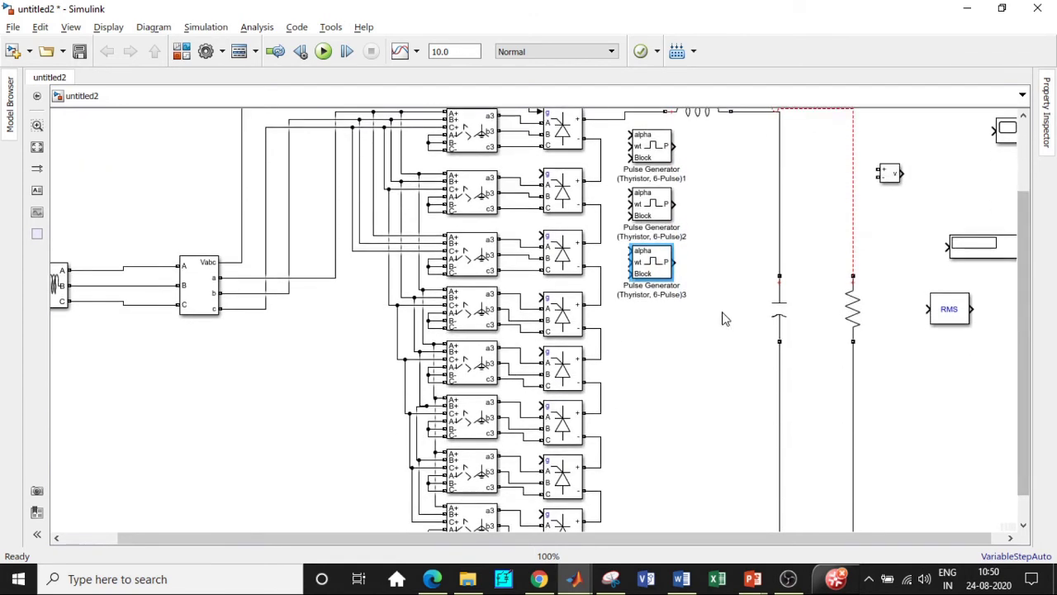
pyautogui.hotkey('ctrl', 'v')
pyautogui.moveTo(710, 198); pyautogui.dragTo(669, 328)
pyautogui.hotkey('ctrl', 'v')
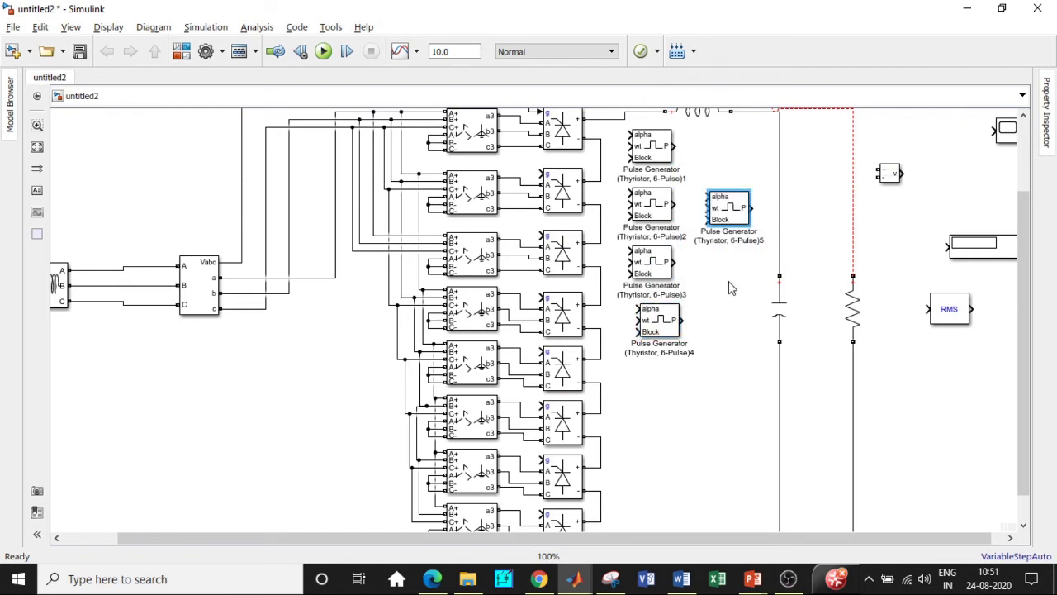
pyautogui.moveTo(728, 210); pyautogui.dragTo(661, 382)
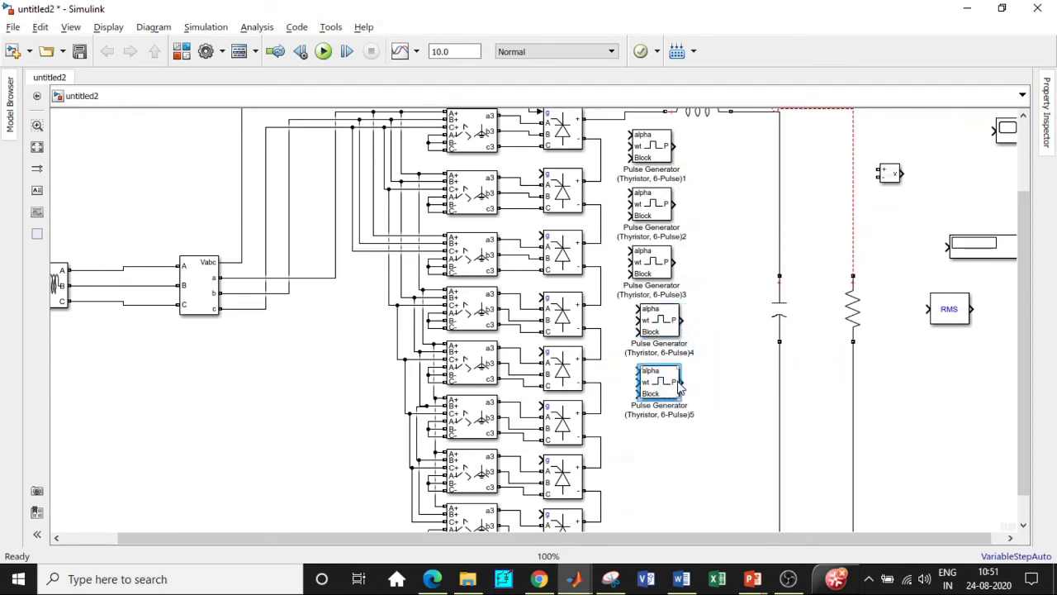
pyautogui.hotkey('ctrl', 'v')
pyautogui.moveTo(755, 233); pyautogui.dragTo(671, 464)
pyautogui.hotkey('ctrl', 'v')
pyautogui.moveTo(778, 252); pyautogui.dragTo(668, 523)
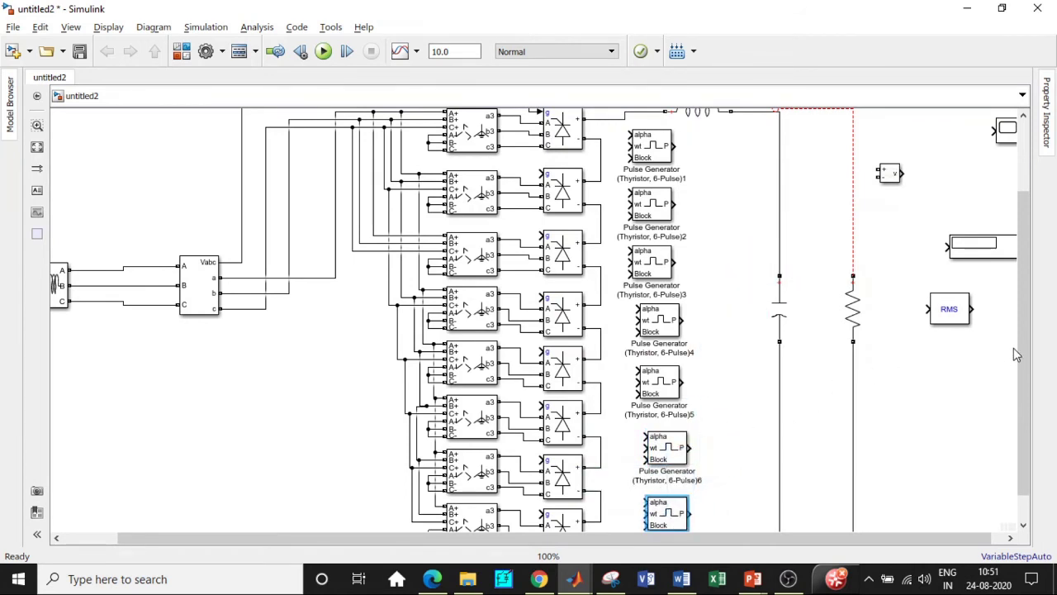
# - Connect the wt inputs of all seven copied pulse generators to the wt signal line from the abc frequency block
pyautogui.moveTo(1023, 353); pyautogui.dragTo(1024, 299)
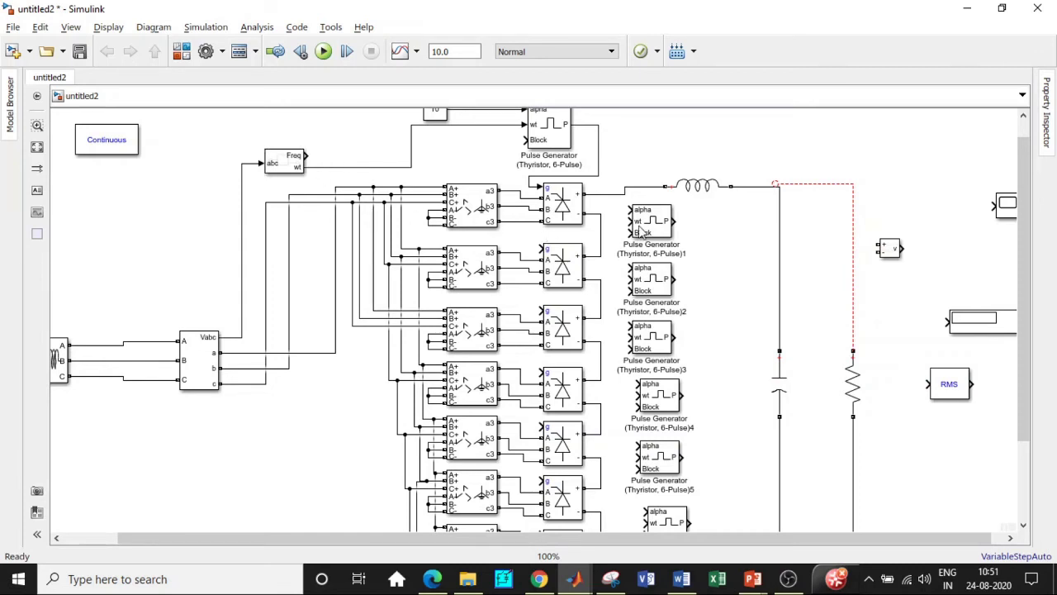
pyautogui.moveTo(630, 221)
pyautogui.mouseDown()
pyautogui.moveTo(395, 156)
pyautogui.moveTo(380, 168)
pyautogui.mouseUp()
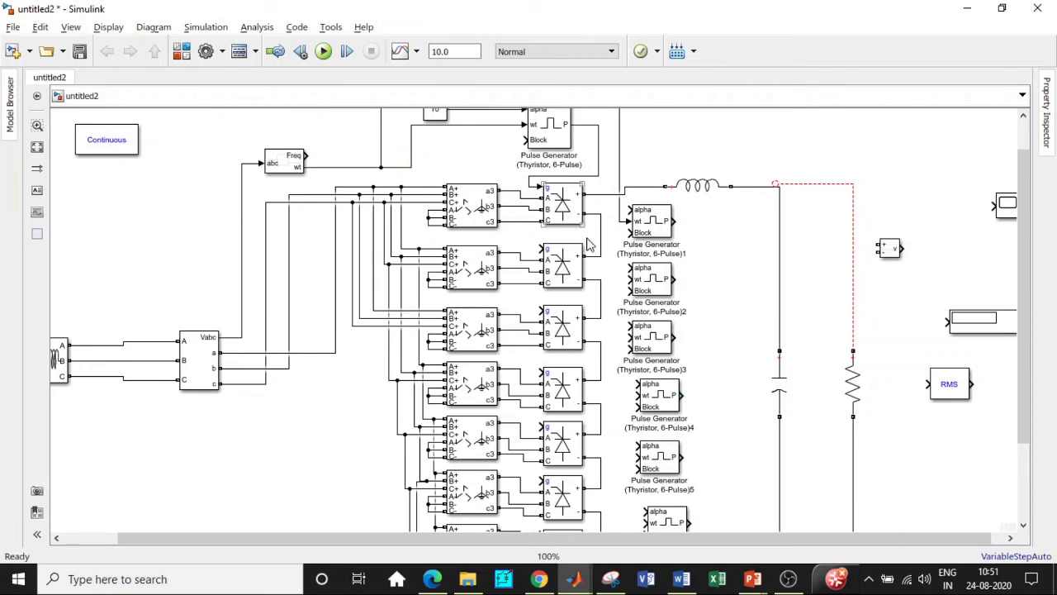
pyautogui.click(612, 171)
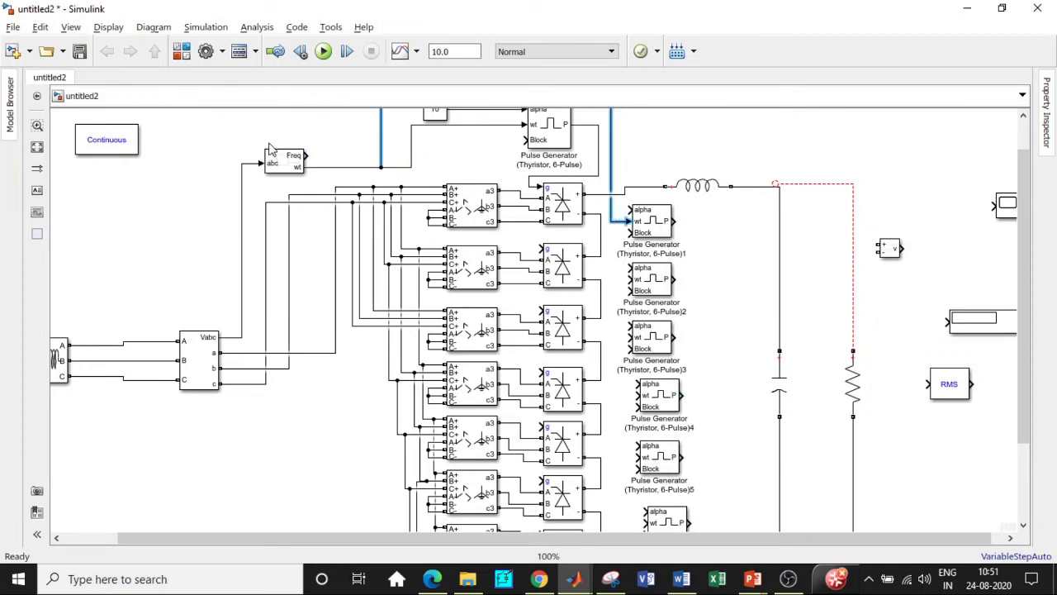
pyautogui.moveTo(623, 279); pyautogui.dragTo(616, 224)
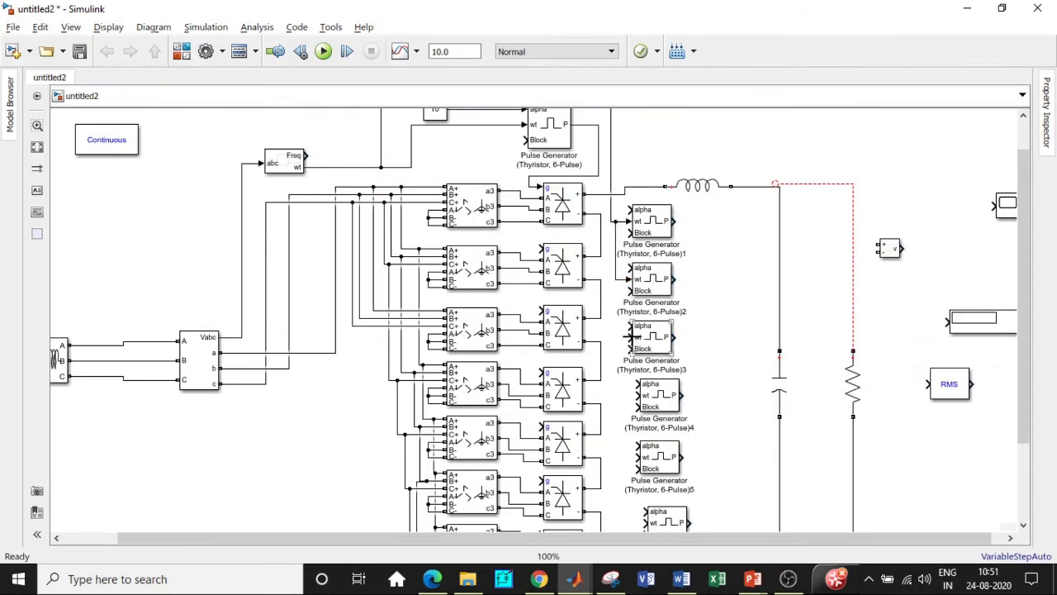
pyautogui.moveTo(632, 337); pyautogui.dragTo(615, 279)
pyautogui.moveTo(641, 395); pyautogui.dragTo(613, 337)
pyautogui.moveTo(639, 456); pyautogui.dragTo(617, 396)
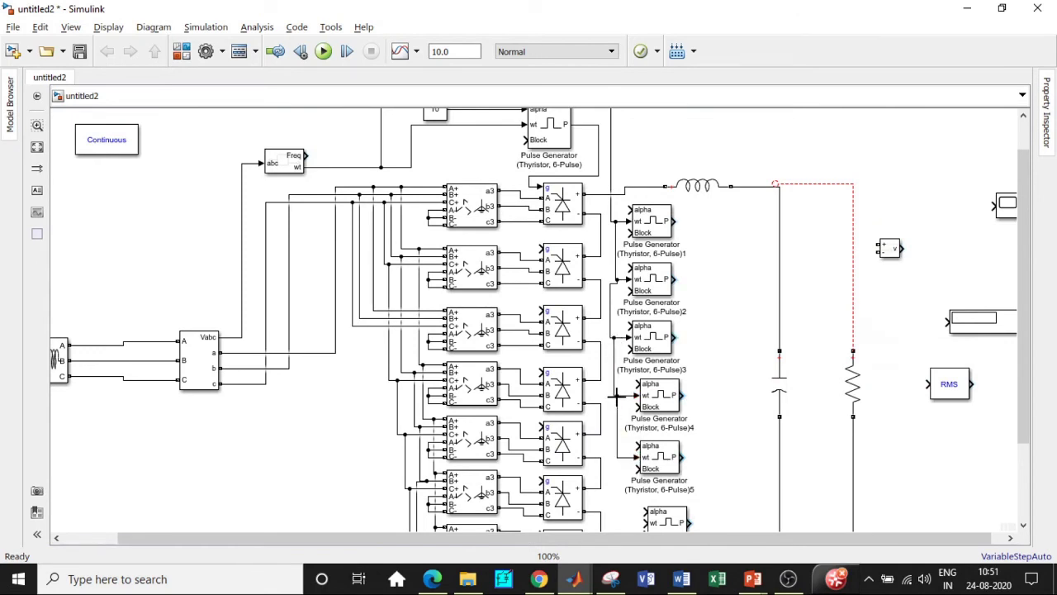
pyautogui.scroll(-3, 1023, 363)
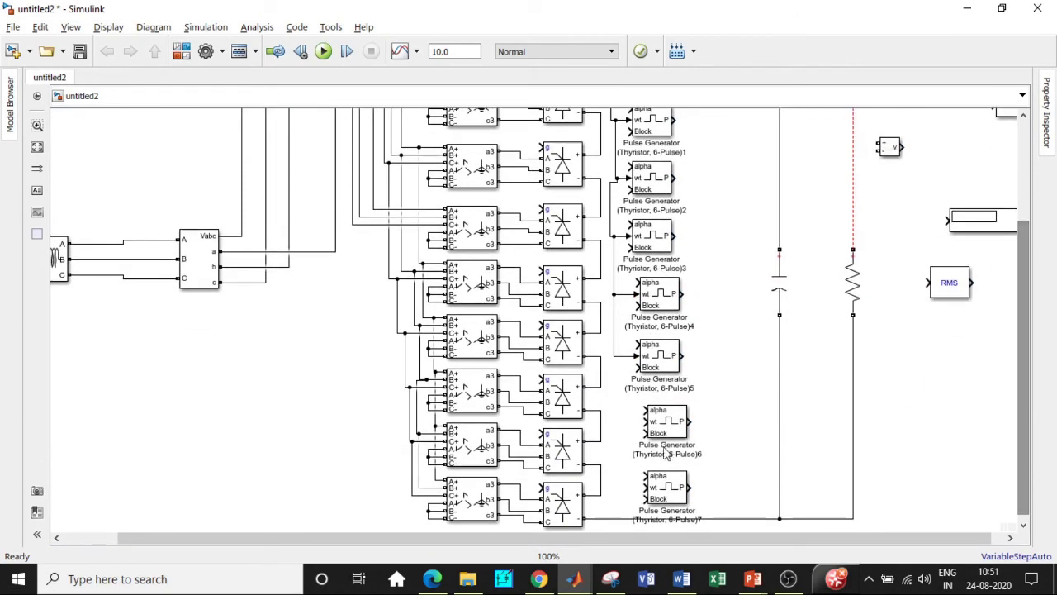
pyautogui.moveTo(641, 422); pyautogui.dragTo(614, 356)
pyautogui.moveTo(645, 487); pyautogui.dragTo(614, 421)
# - Move the constant 10 block above the inductor and branch its signal to the alpha inputs of the first two pulse generator copies
pyautogui.scroll(3, 1024, 390)
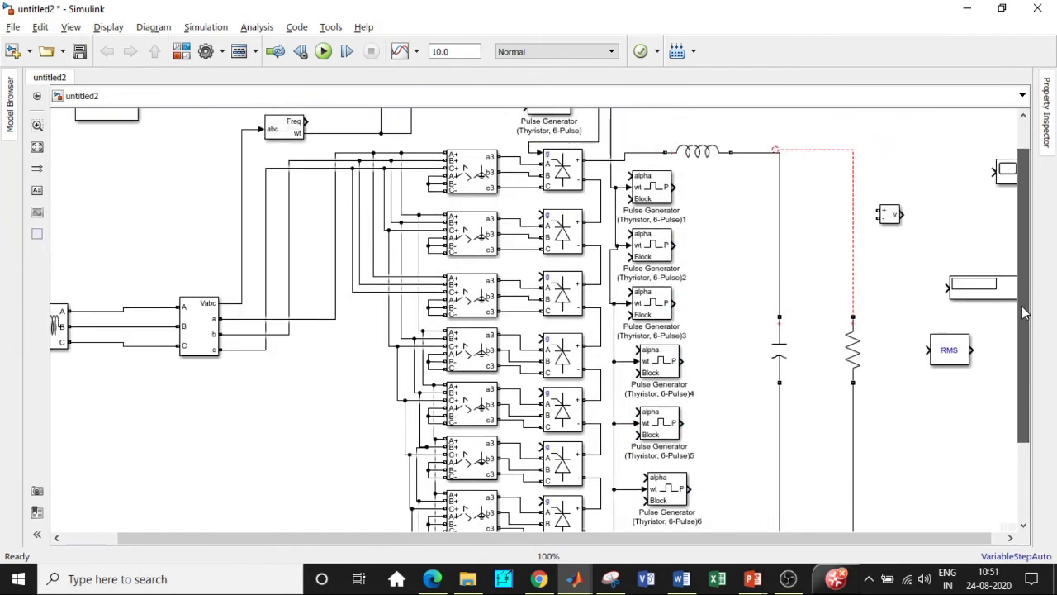
pyautogui.moveTo(437, 149); pyautogui.dragTo(671, 147)
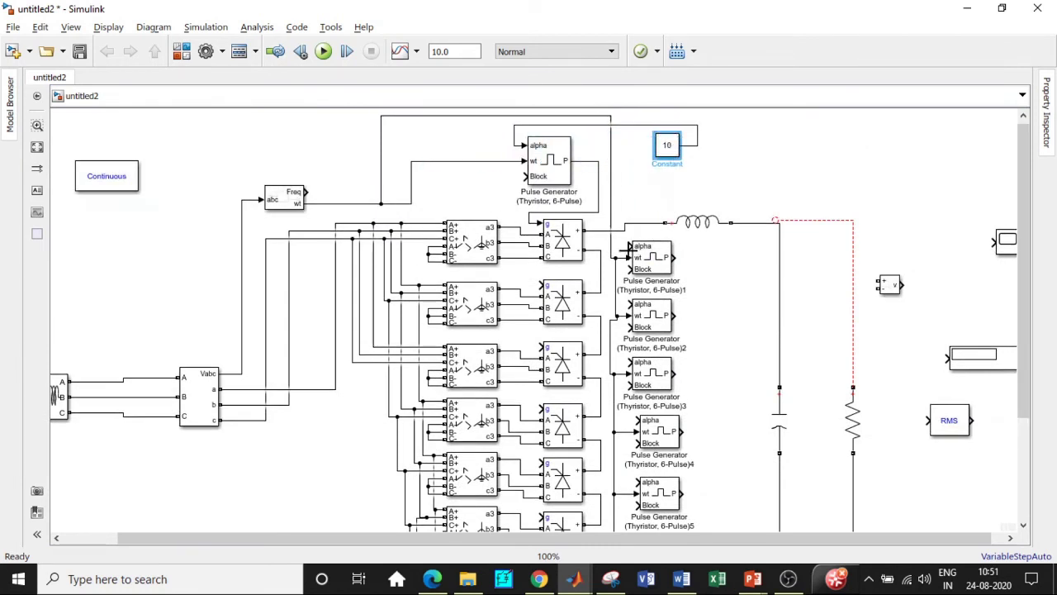
pyautogui.moveTo(626, 246); pyautogui.dragTo(628, 126)
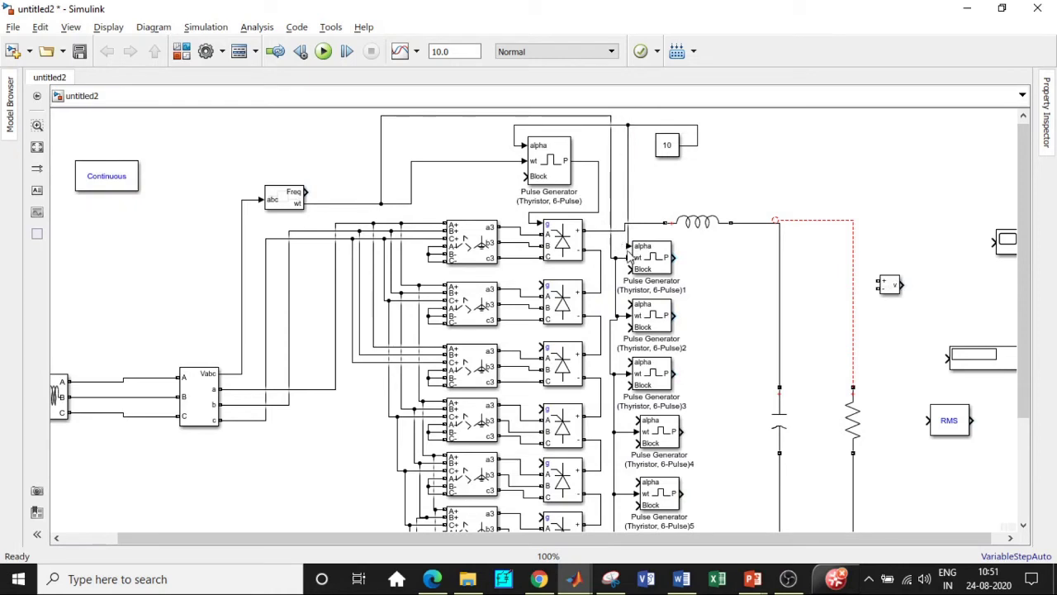
pyautogui.moveTo(630, 304)
pyautogui.mouseDown()
pyautogui.moveTo(625, 124)
pyautogui.moveTo(629, 167)
pyautogui.mouseUp()
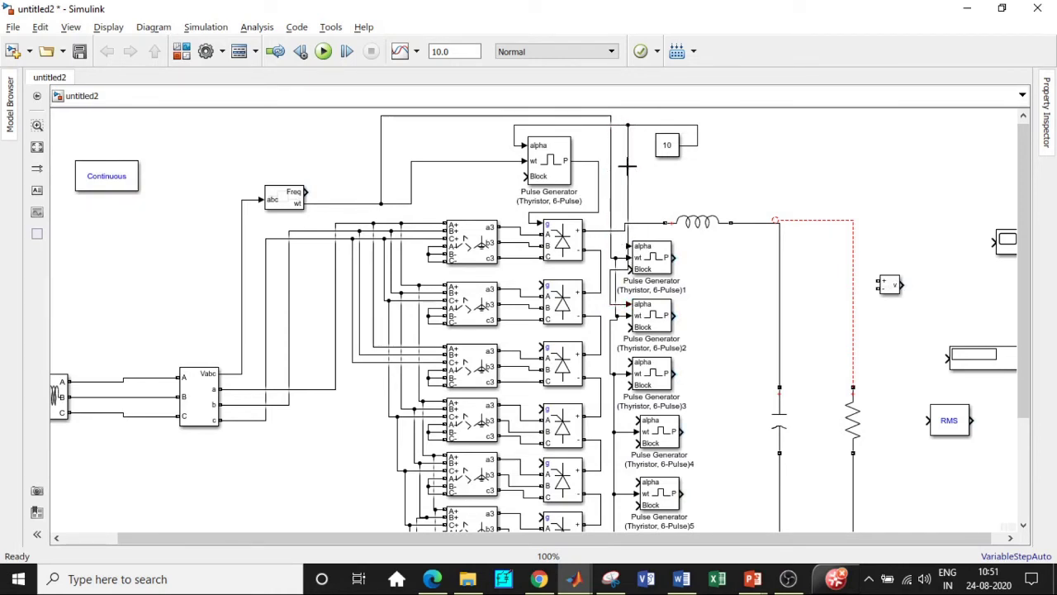
# - Extend the constant 10 signal to the alpha inputs of the remaining five pulse generator copies, third to seventh
pyautogui.scroll(-3, 1020, 308)
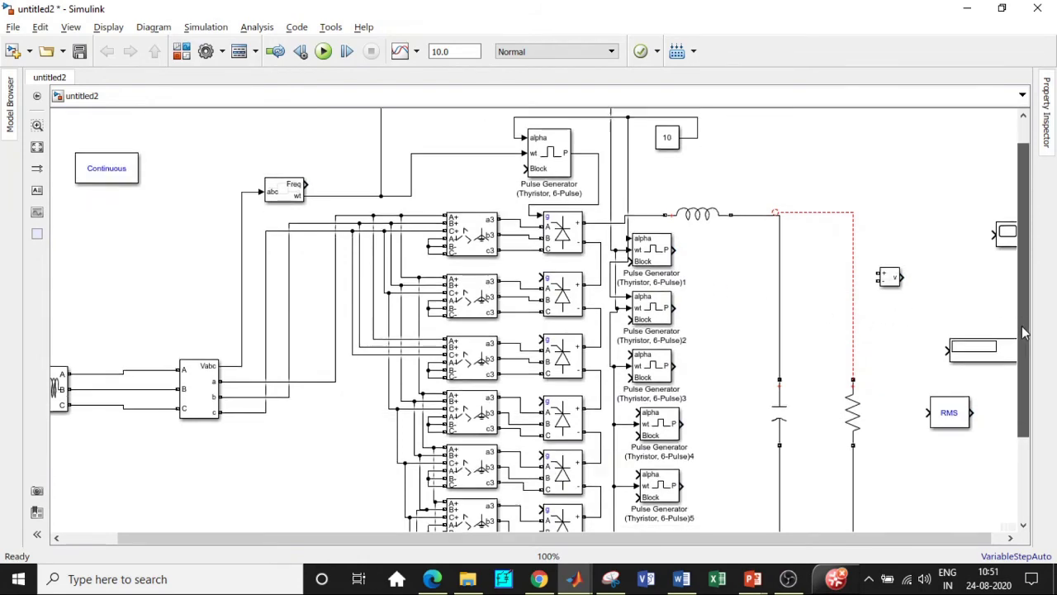
pyautogui.moveTo(630, 290); pyautogui.dragTo(622, 235)
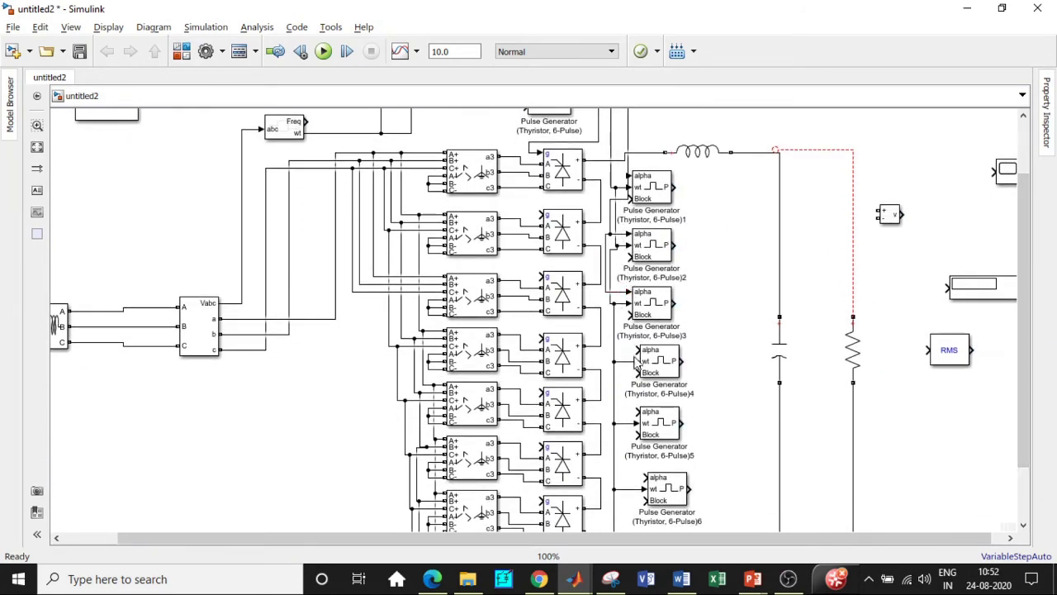
pyautogui.moveTo(639, 349); pyautogui.dragTo(621, 295)
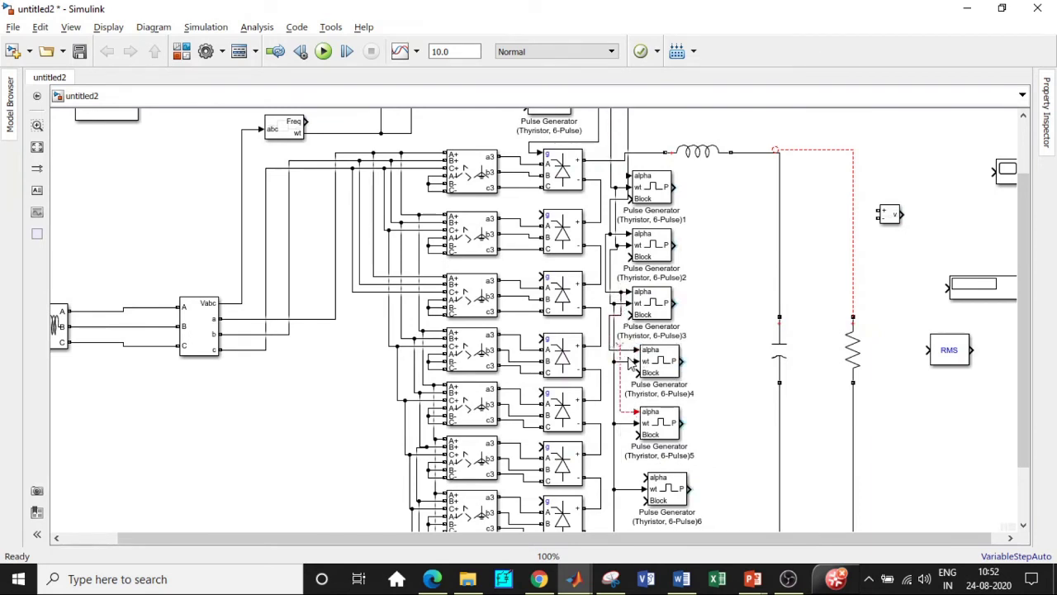
pyautogui.moveTo(629, 360)
pyautogui.mouseDown()
pyautogui.moveTo(636, 405)
pyautogui.moveTo(616, 340)
pyautogui.moveTo(637, 410)
pyautogui.mouseUp()
pyautogui.moveTo(644, 477); pyautogui.dragTo(629, 410)
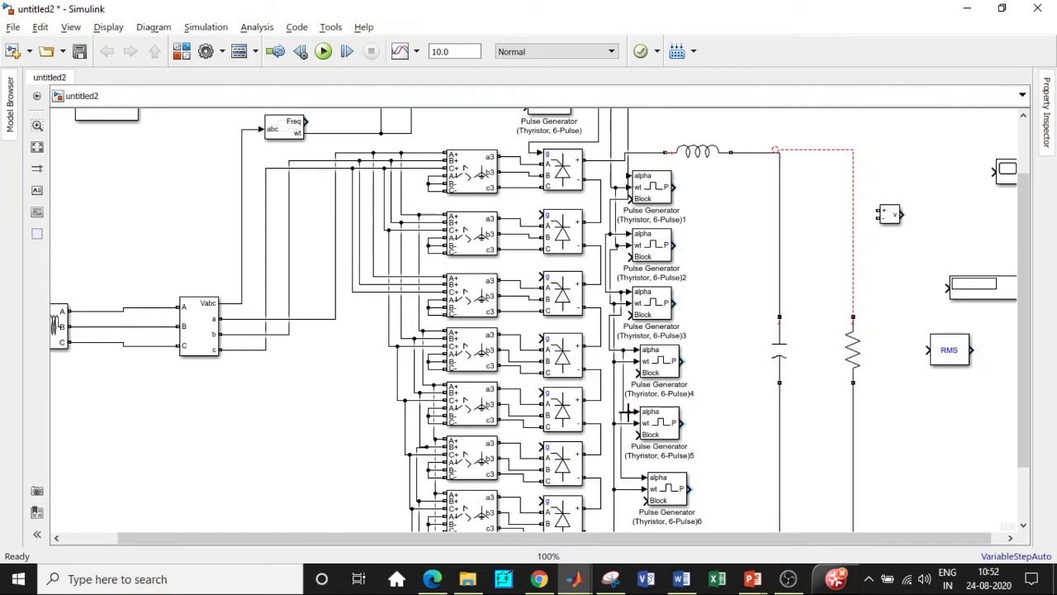
pyautogui.scroll(-2, 1035, 384)
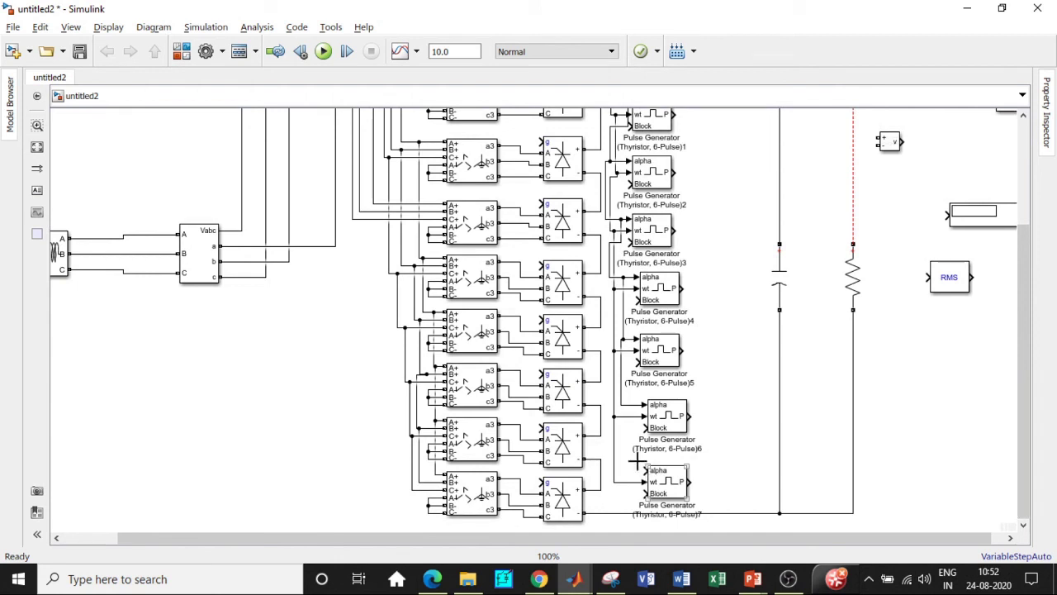
pyautogui.moveTo(637, 460); pyautogui.dragTo(629, 405)
# - Connect the pulse outputs of the first four generator copies to the gate inputs of the second to fifth bridges
pyautogui.moveTo(1022, 364); pyautogui.dragTo(1034, 308)
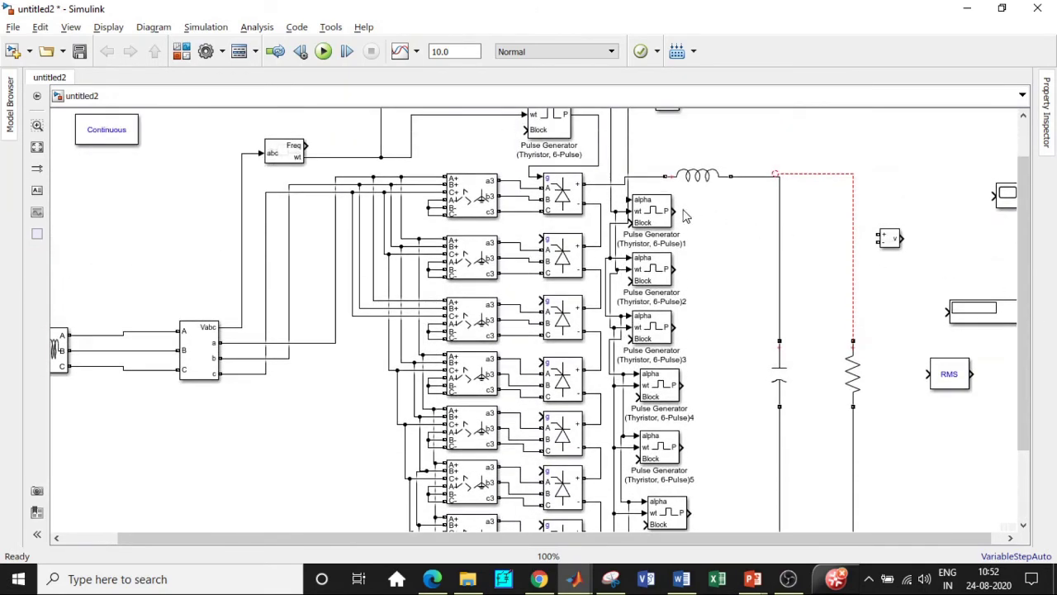
pyautogui.moveTo(678, 210); pyautogui.dragTo(541, 239)
pyautogui.moveTo(679, 268); pyautogui.dragTo(545, 300)
pyautogui.moveTo(679, 327); pyautogui.dragTo(544, 361)
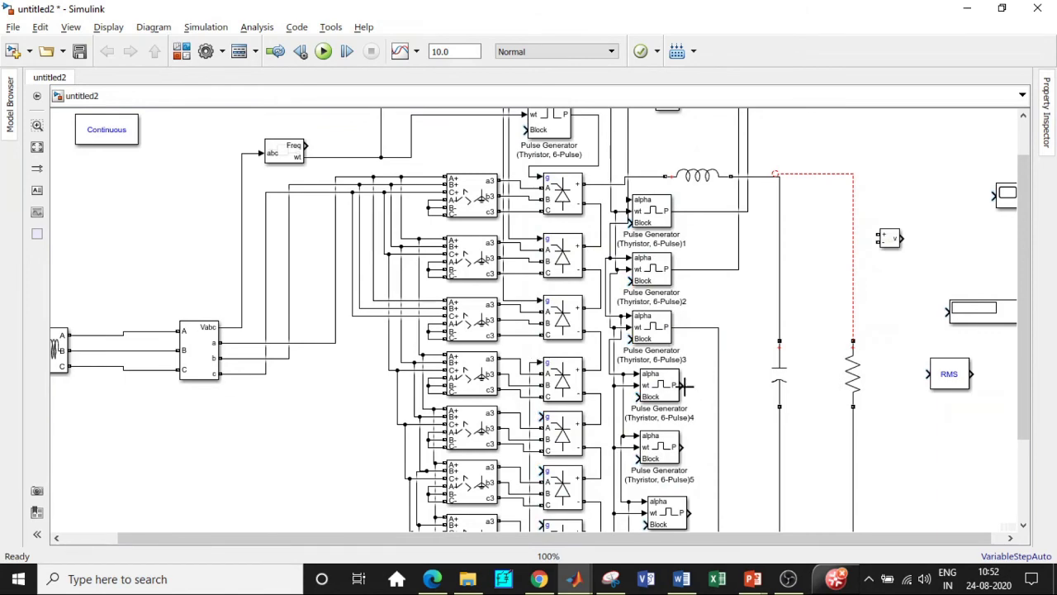
pyautogui.moveTo(684, 385); pyautogui.dragTo(544, 417)
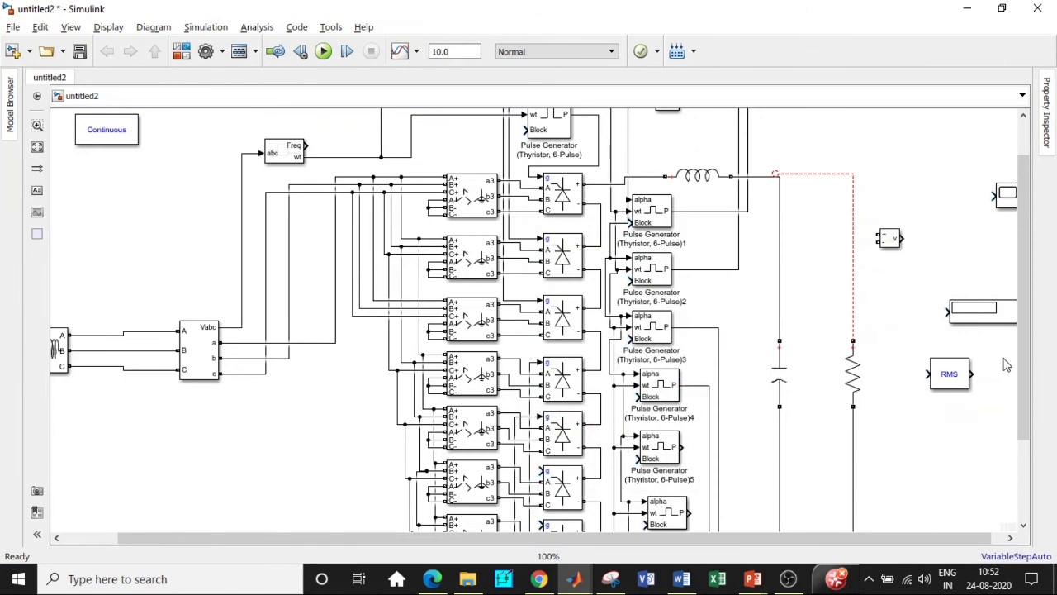
# - Connect the pulse outputs of the fifth to seventh generator copies to the gate inputs of the sixth to eighth bridges
pyautogui.scroll(-3, 694, 388)
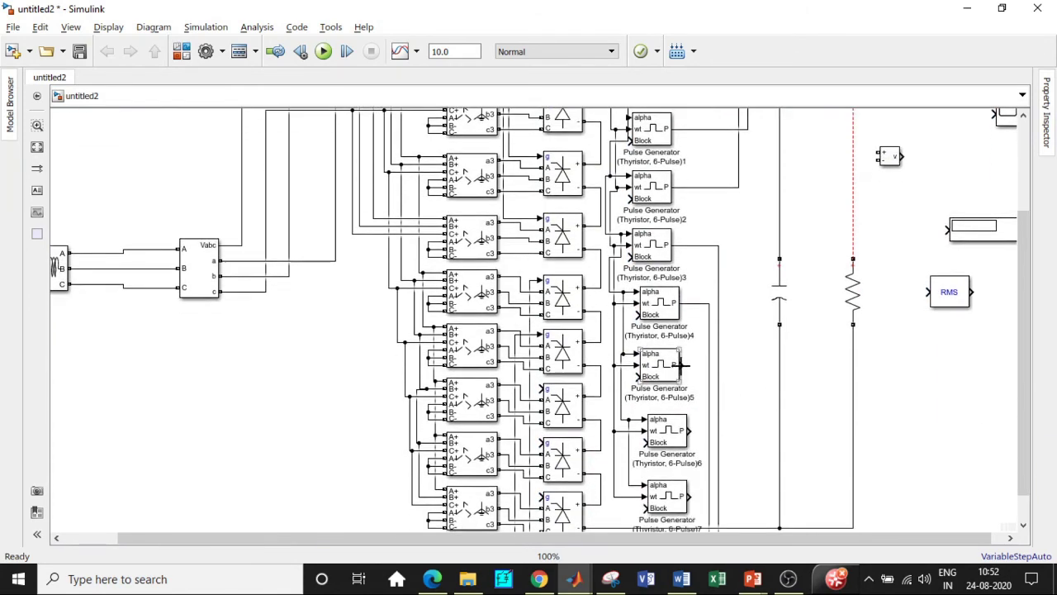
pyautogui.moveTo(682, 363); pyautogui.dragTo(611, 418)
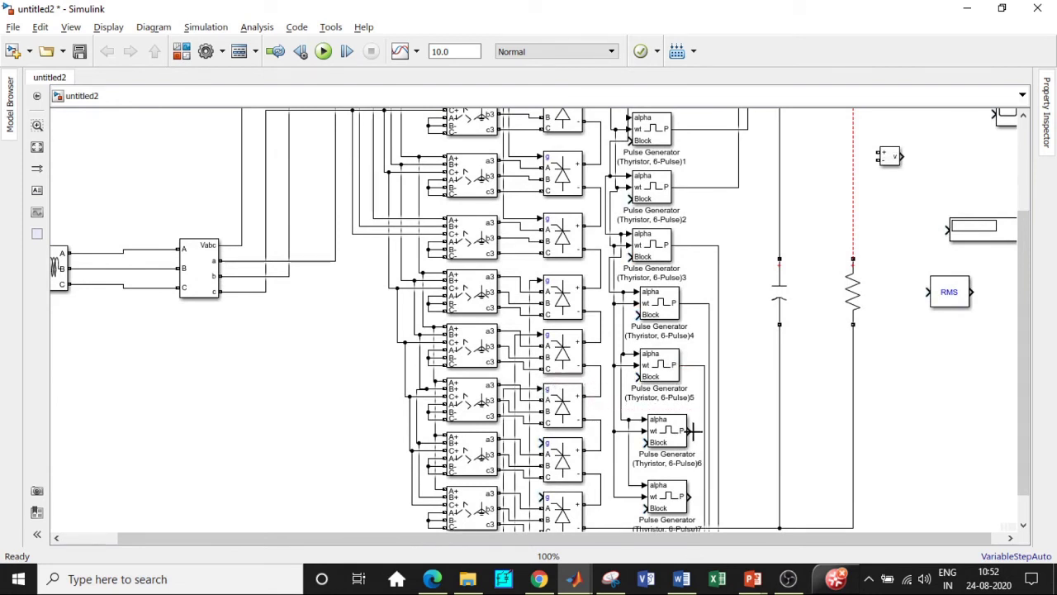
pyautogui.moveTo(693, 430); pyautogui.dragTo(538, 440)
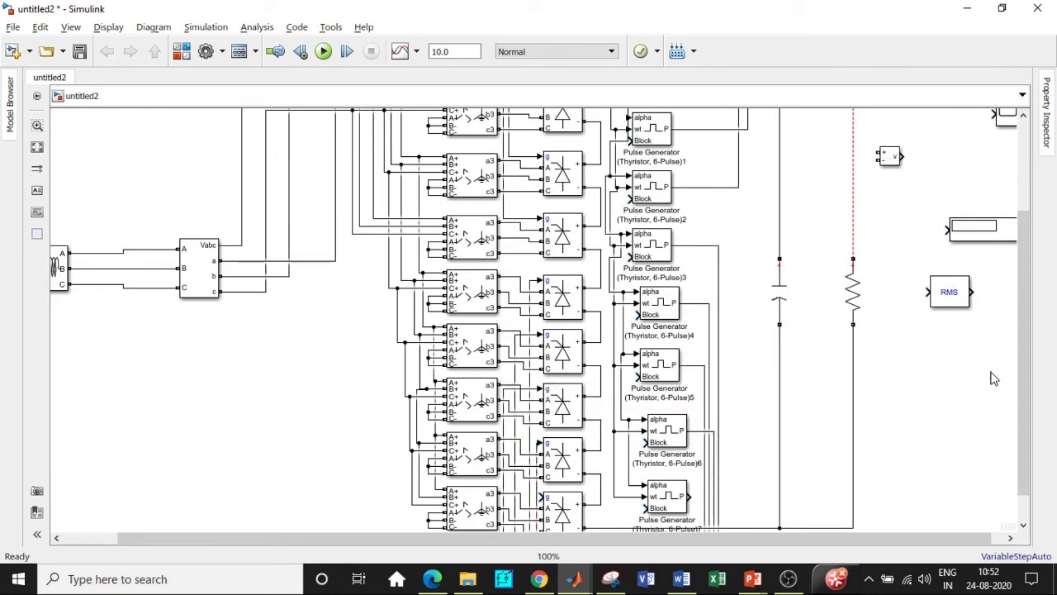
pyautogui.scroll(-1, 1015, 384)
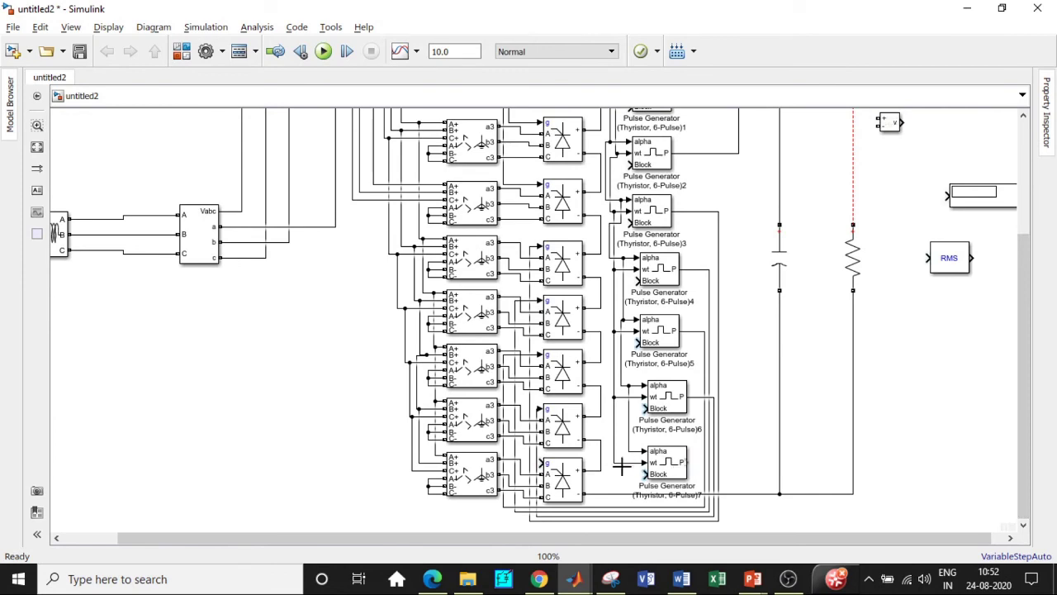
pyautogui.moveTo(621, 465); pyautogui.dragTo(691, 461)
# - Replace the dangling red line with a proper connection from the resistor's upper terminal to the inductor-capacitor junction
pyautogui.moveTo(1031, 373); pyautogui.dragTo(1029, 278)
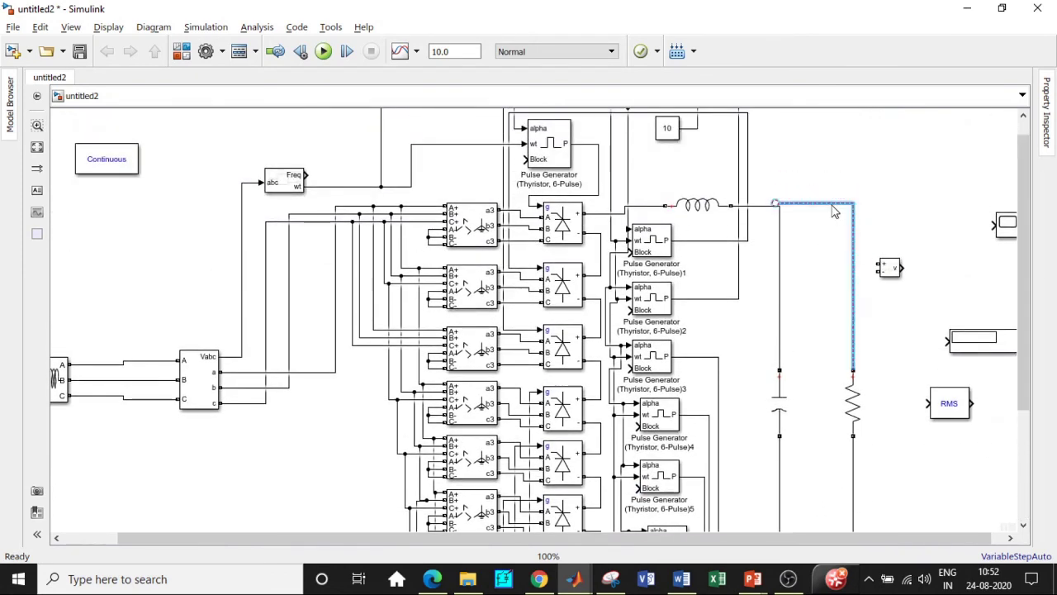
pyautogui.click(854, 373)
pyautogui.moveTo(854, 372); pyautogui.dragTo(779, 205)
# - Move the voltage measurement block beside the resistor, connect it across the resistor, and feed its output to the RMS block
pyautogui.moveTo(892, 275); pyautogui.dragTo(897, 379)
pyautogui.scroll(-3, 928, 356)
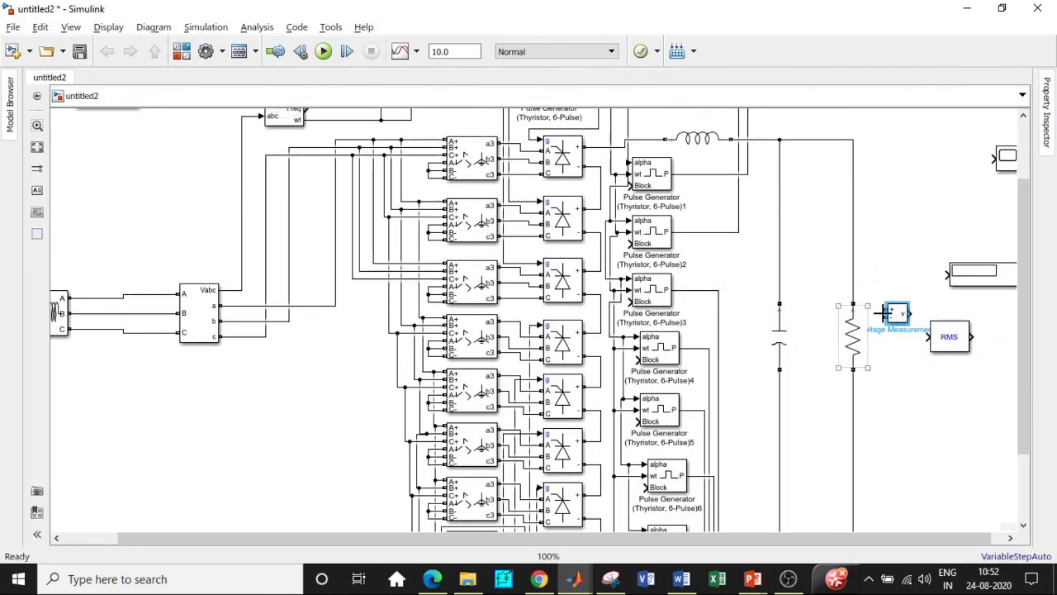
pyautogui.moveTo(886, 310); pyautogui.dragTo(853, 186)
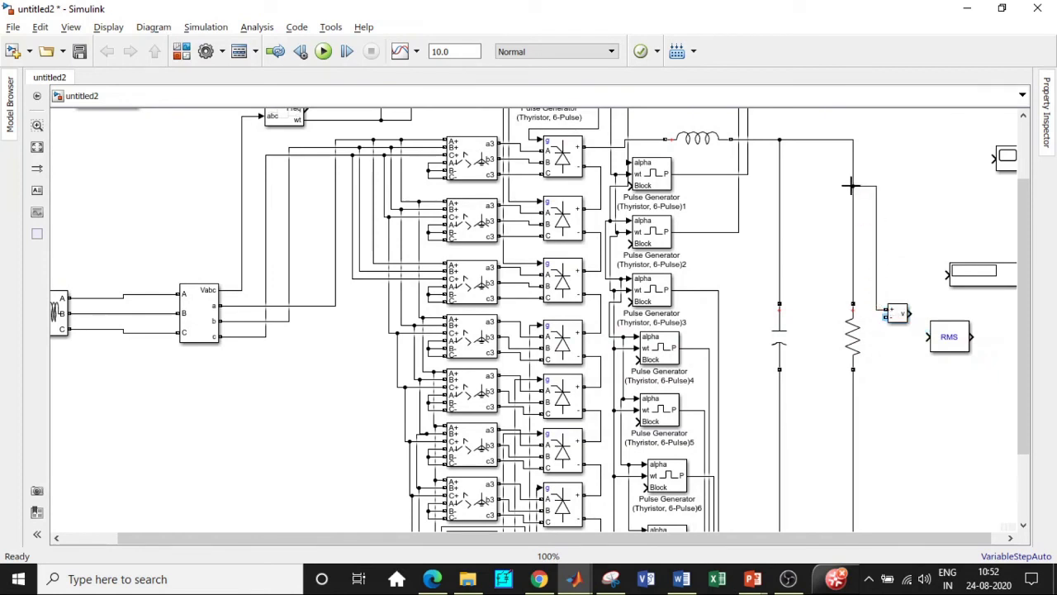
pyautogui.moveTo(885, 317); pyautogui.dragTo(853, 436)
pyautogui.moveTo(909, 313); pyautogui.dragTo(952, 336)
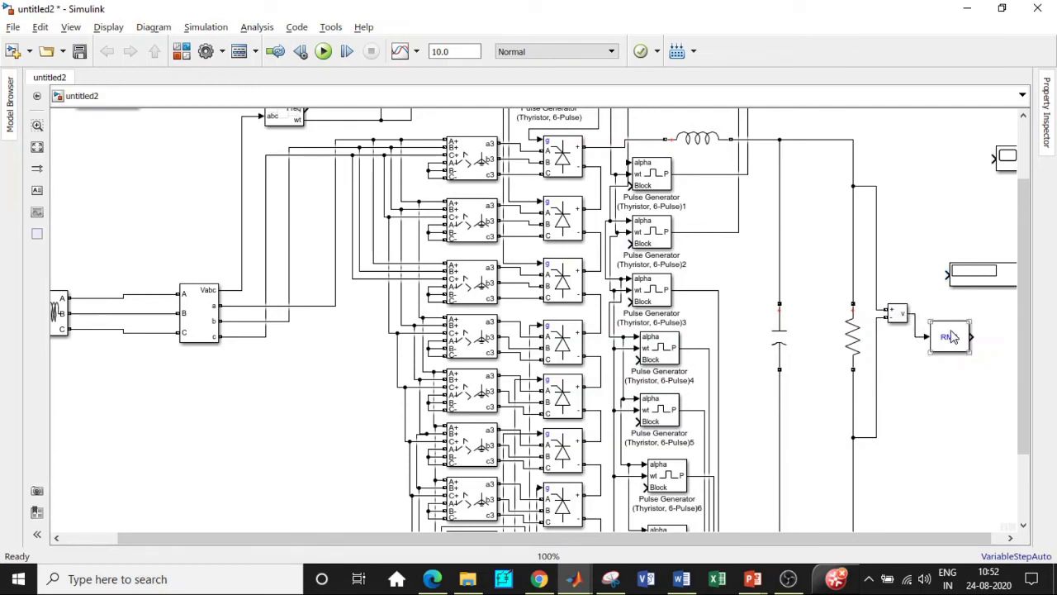
# - Set the RMS block's fundamental frequency to 50 Hz
pyautogui.doubleClick(952, 336)
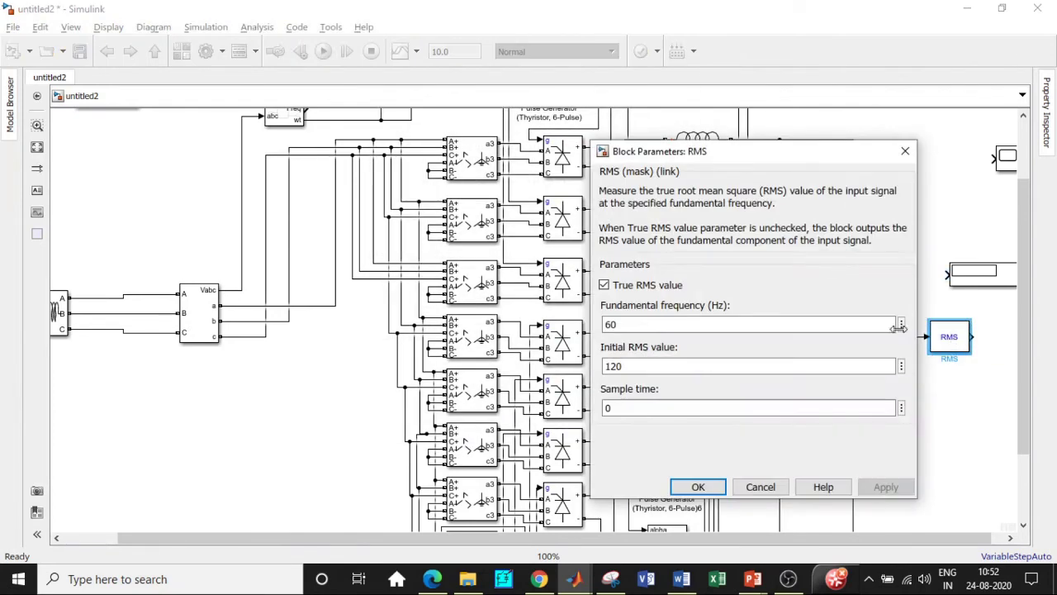
pyautogui.doubleClick(676, 325)
pyautogui.write('50')
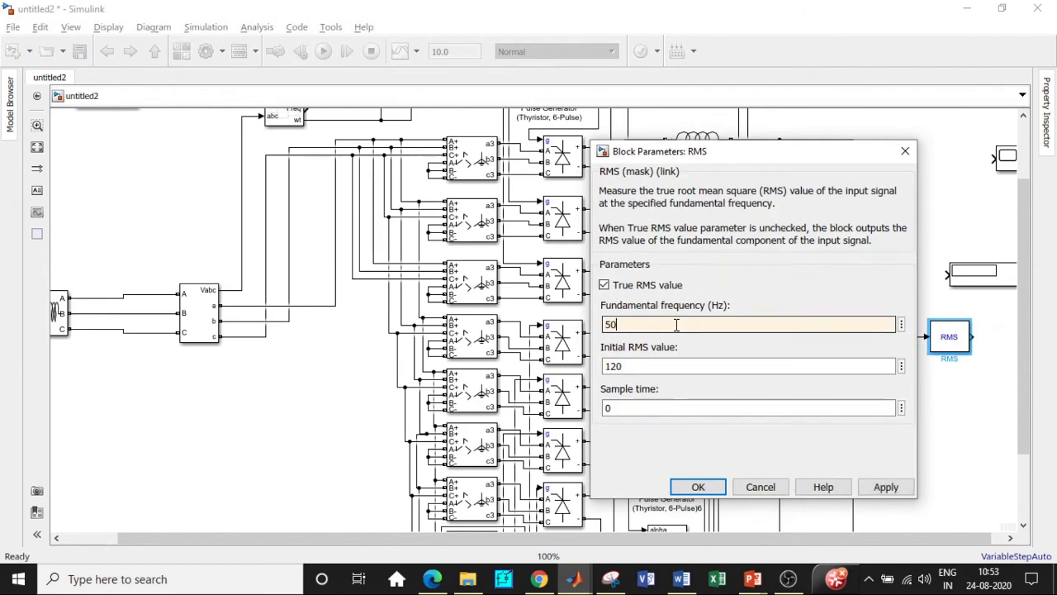
pyautogui.click(699, 487)
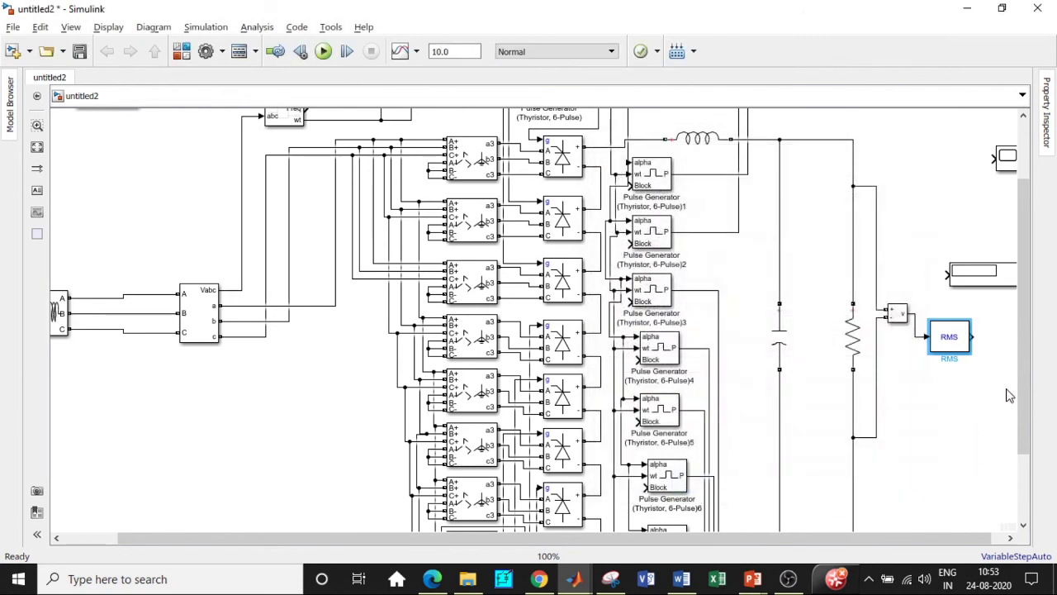
# - Connect the RMS output to the display block and the load voltage measurement output to the scope's first input
pyautogui.moveTo(975, 336); pyautogui.dragTo(951, 272)
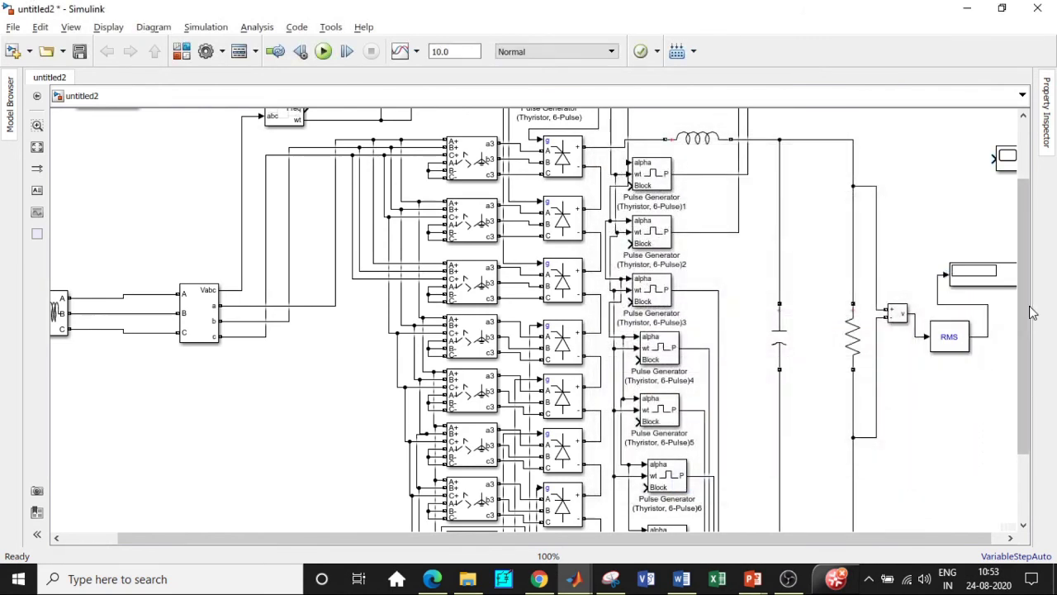
pyautogui.moveTo(991, 155)
pyautogui.mouseDown()
pyautogui.moveTo(951, 160)
pyautogui.moveTo(915, 312)
pyautogui.mouseUp()
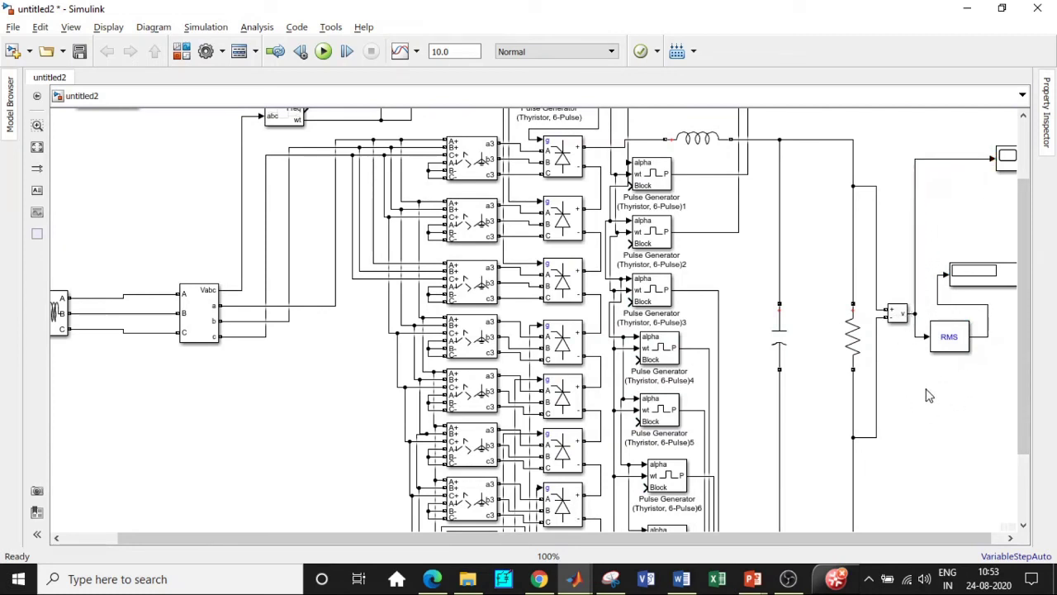
# - Place a copy of the voltage measurement block below the source, connect it across phases A and B, and feed its output to the scope's second input
pyautogui.click(897, 312)
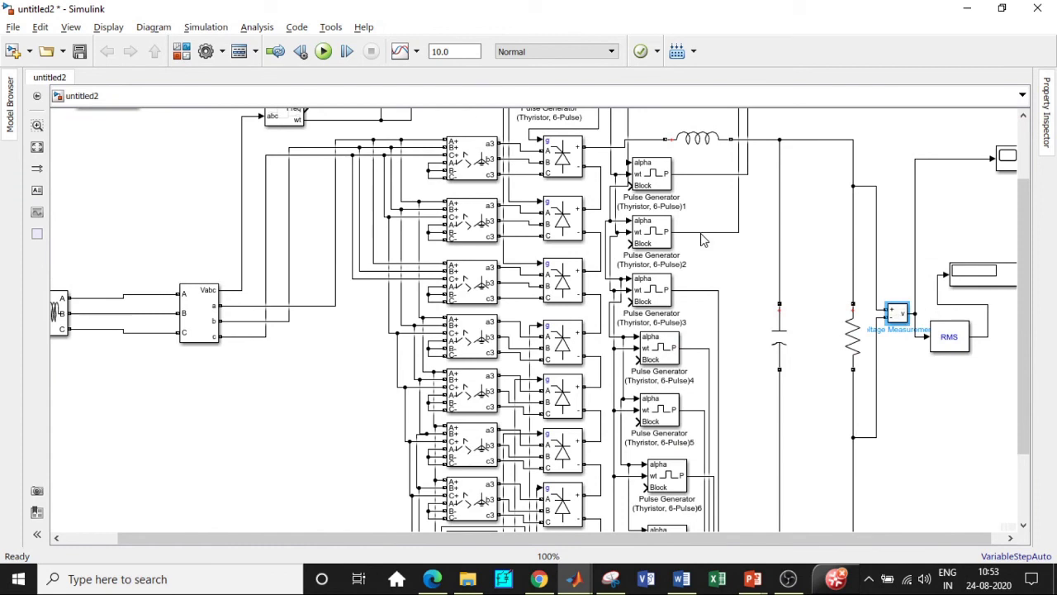
pyautogui.click(512, 331)
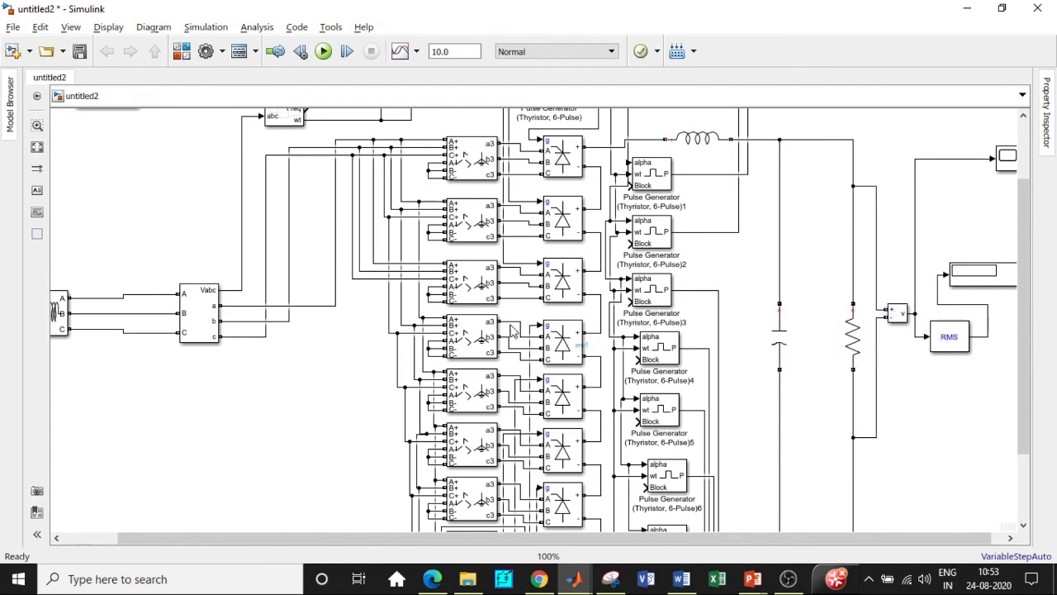
pyautogui.hotkey('ctrl', 'v')
pyautogui.moveTo(190, 378); pyautogui.dragTo(118, 385)
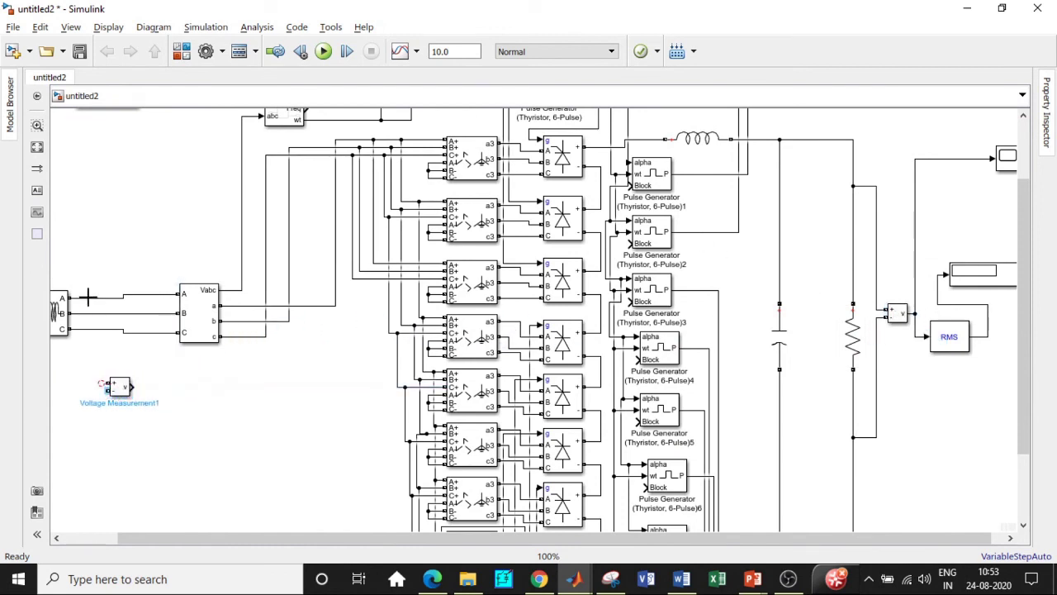
pyautogui.moveTo(87, 295); pyautogui.dragTo(101, 314)
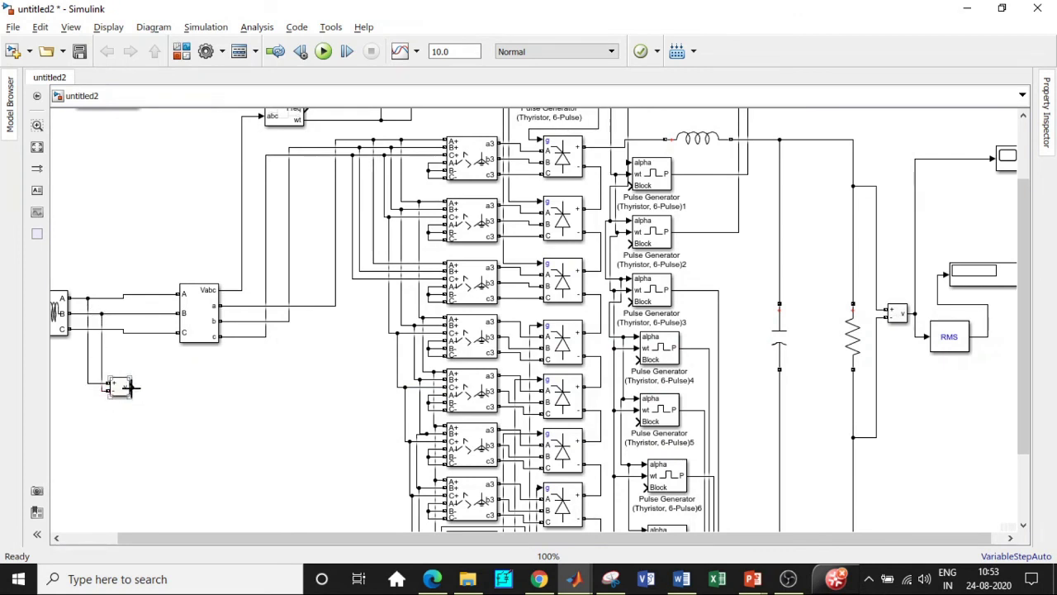
pyautogui.moveTo(131, 386); pyautogui.dragTo(980, 217)
# - Set the simulation stop time to 0.5 and run the model
pyautogui.scroll(-2, 820, 259)
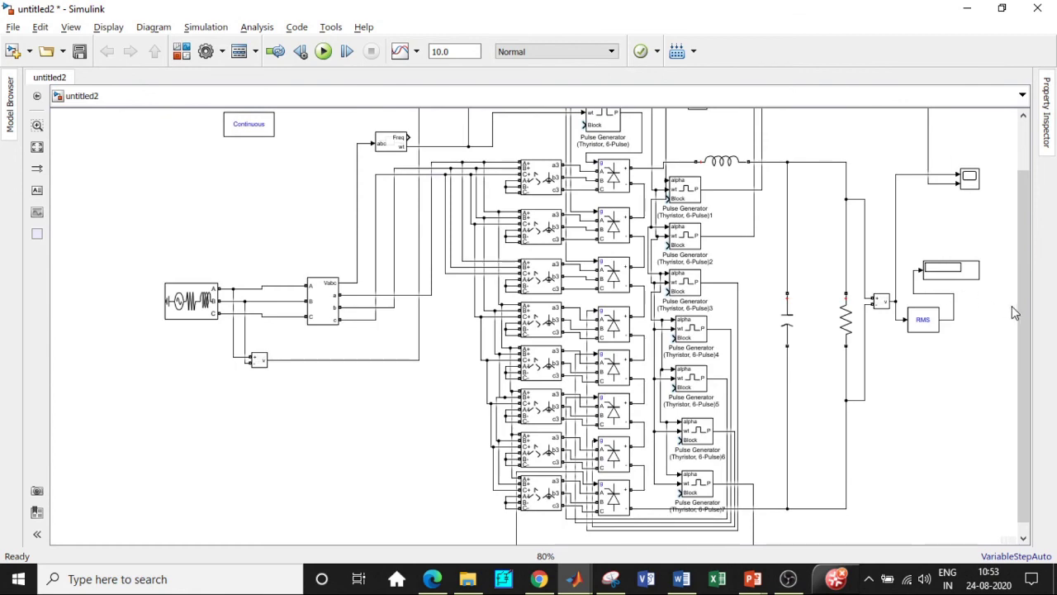
pyautogui.scroll(-1, 1028, 345)
pyautogui.moveTo(1028, 345); pyautogui.dragTo(1027, 278)
pyautogui.click(470, 53)
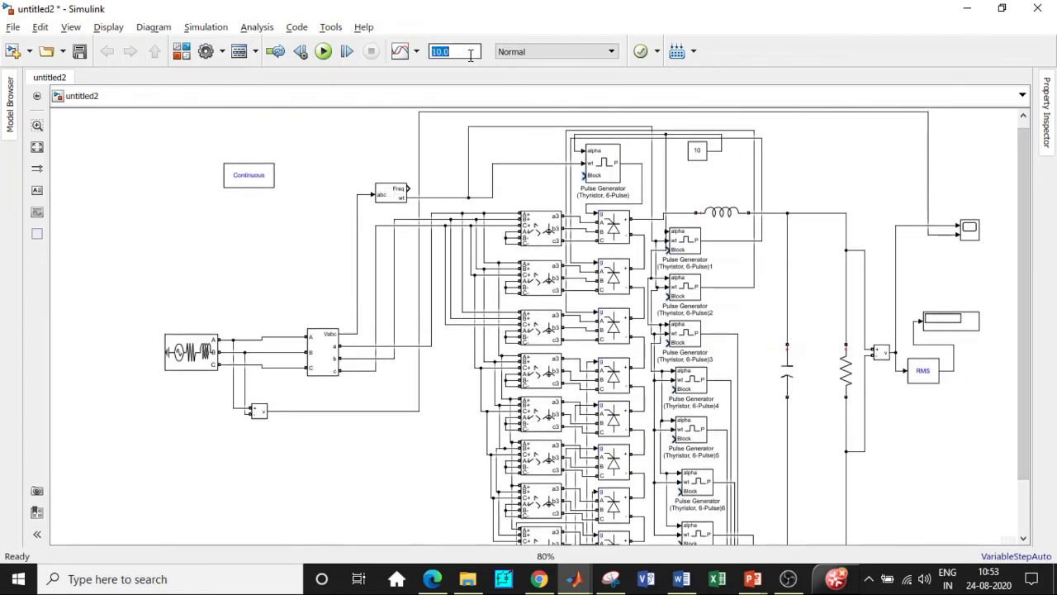
pyautogui.write('0.5')
pyautogui.click(323, 51)
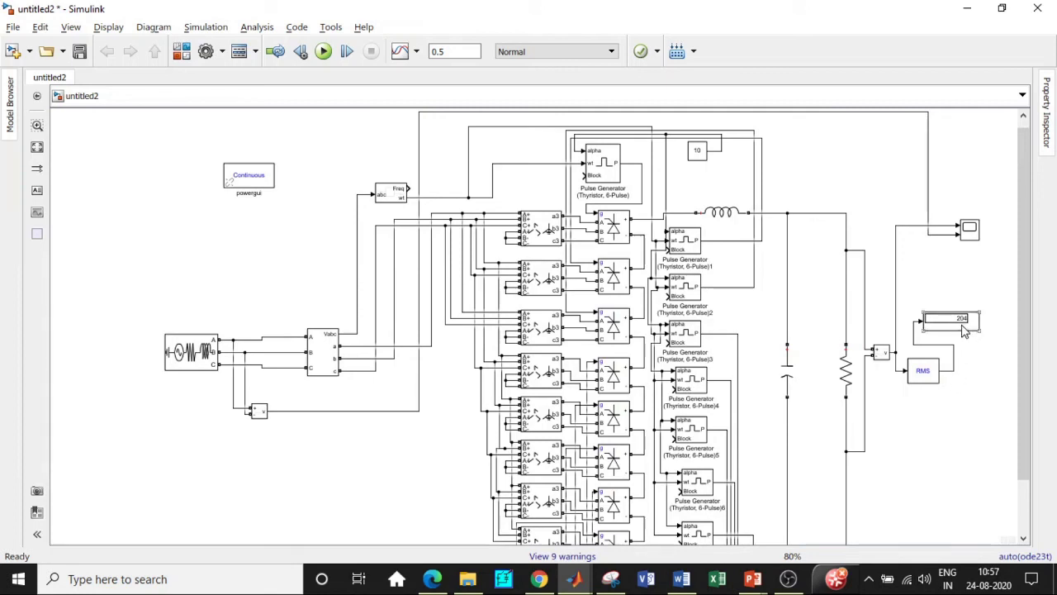
# - Open the scope in a maximized window and arrange its display as two stacked plots
pyautogui.click(971, 233)
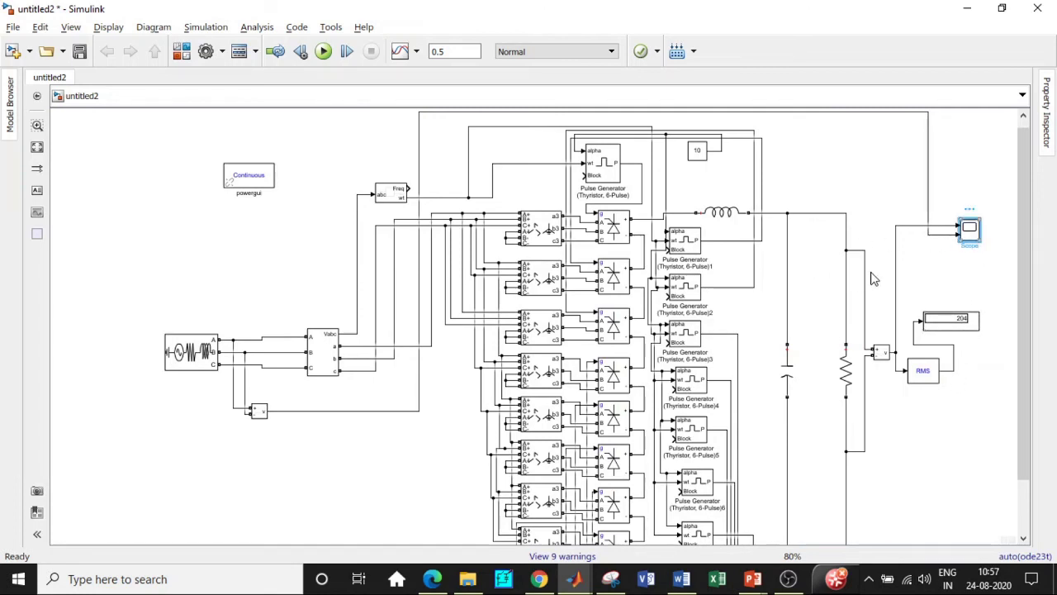
pyautogui.press('Return')
pyautogui.click(692, 80)
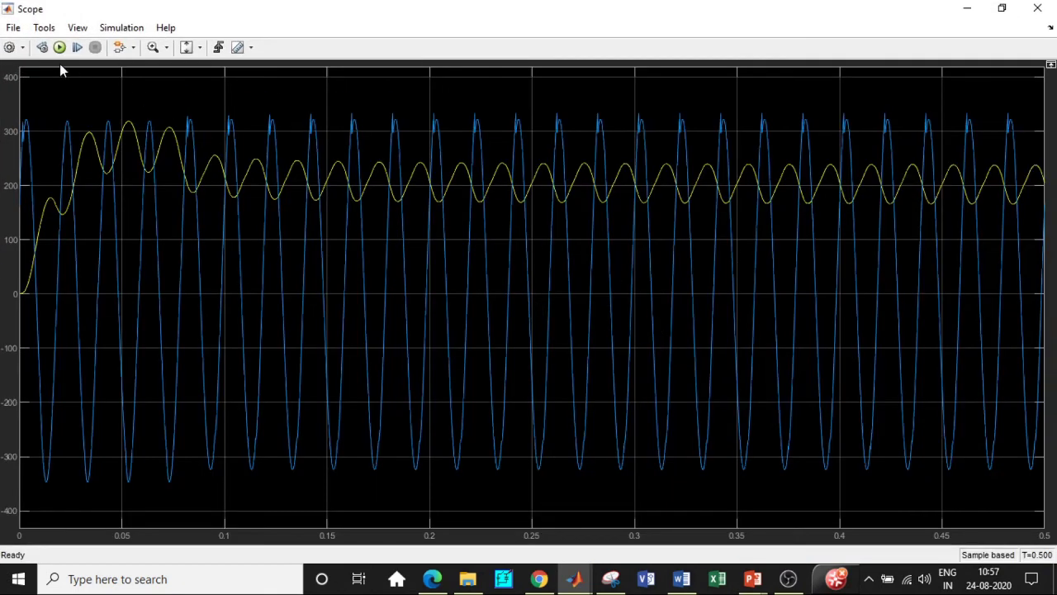
pyautogui.click(21, 47)
pyautogui.click(13, 106)
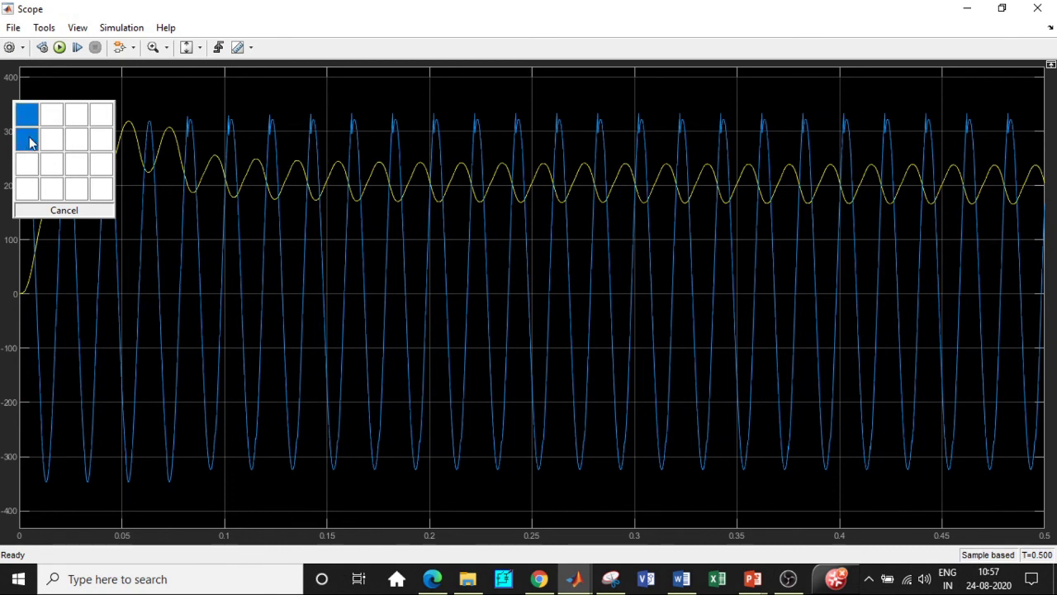
pyautogui.click(28, 139)
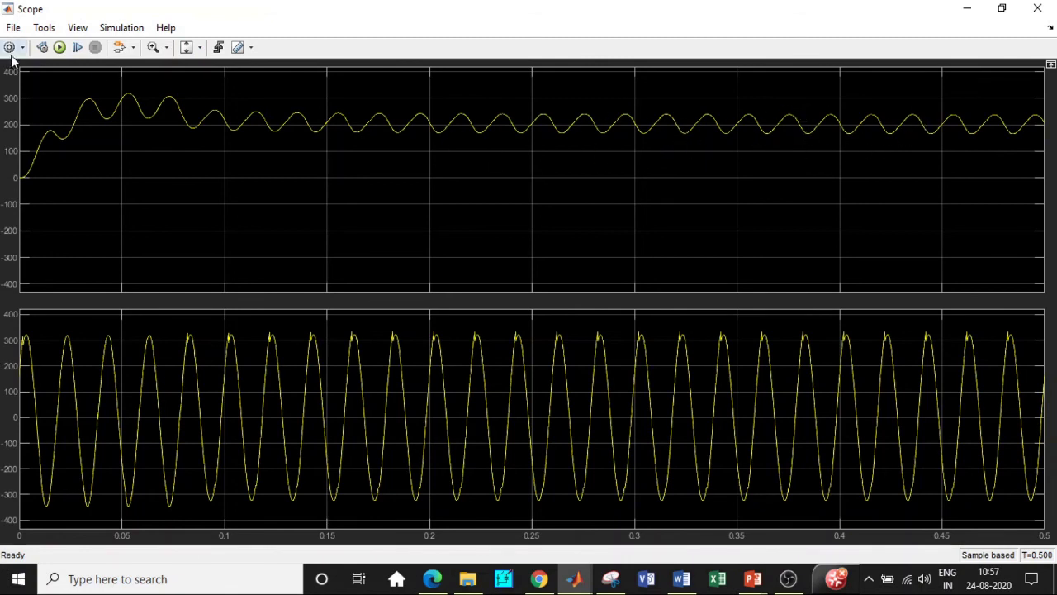
# - Zoom in on the load voltage waveform between about 0.16 and 0.41 s to examine its ripple, then close the scope
pyautogui.click(166, 47)
pyautogui.click(157, 87)
pyautogui.moveTo(452, 96); pyautogui.dragTo(850, 162)
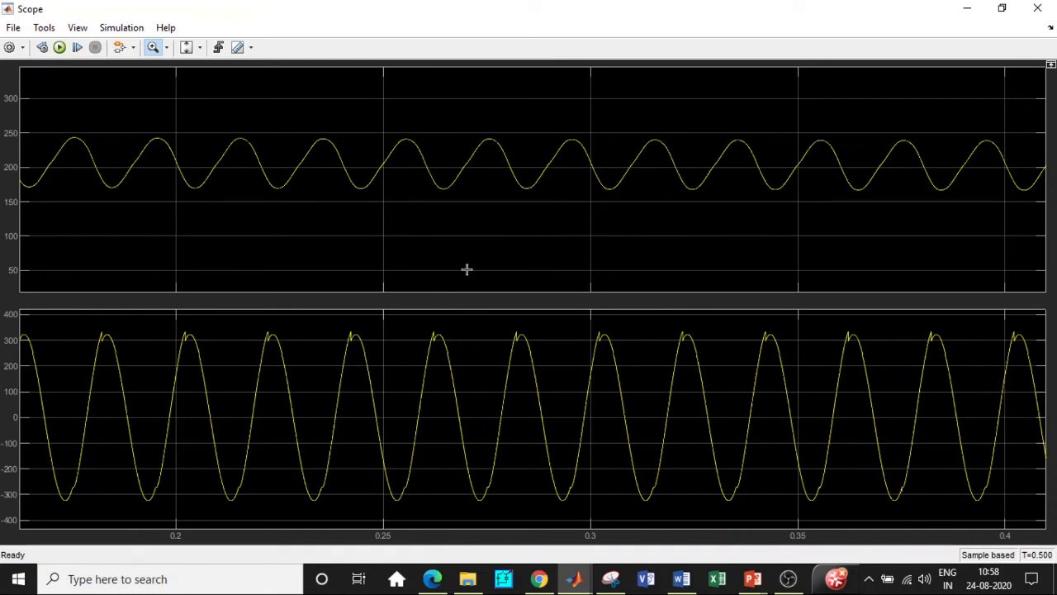
pyautogui.scroll(-2, 940, 241)
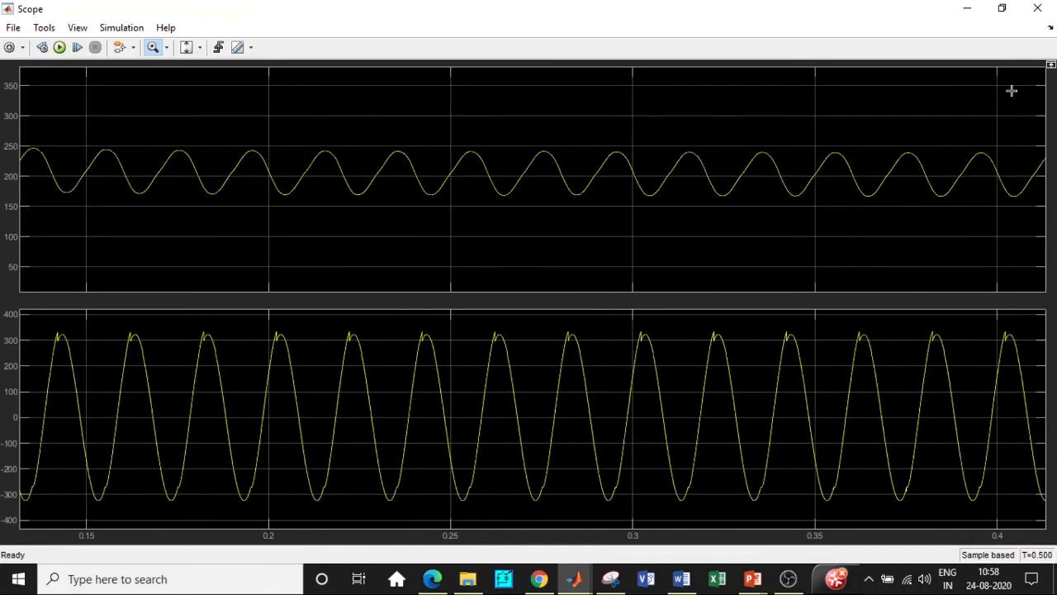
pyautogui.click(1039, 8)
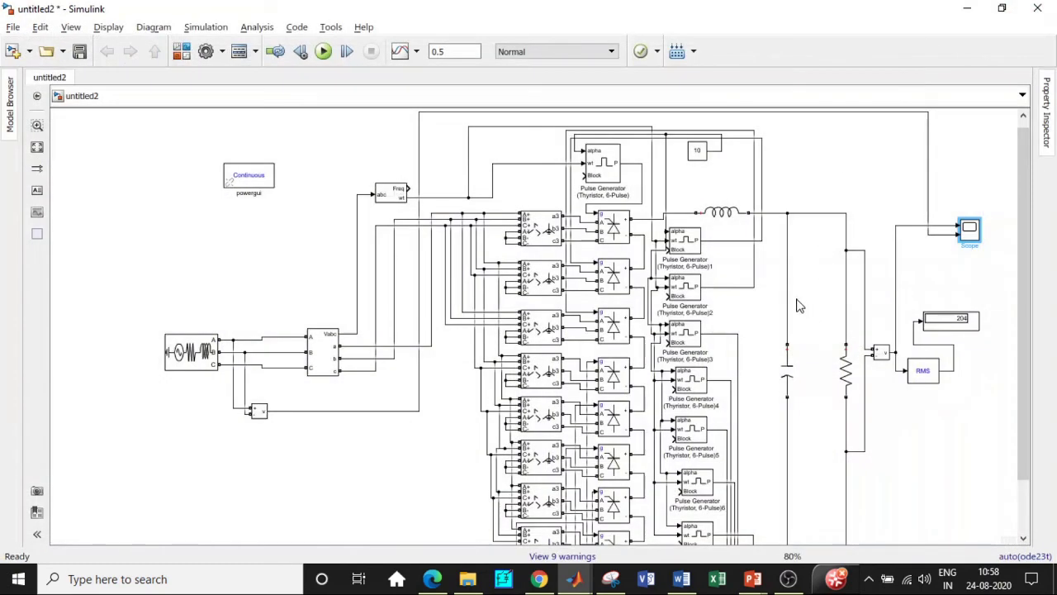